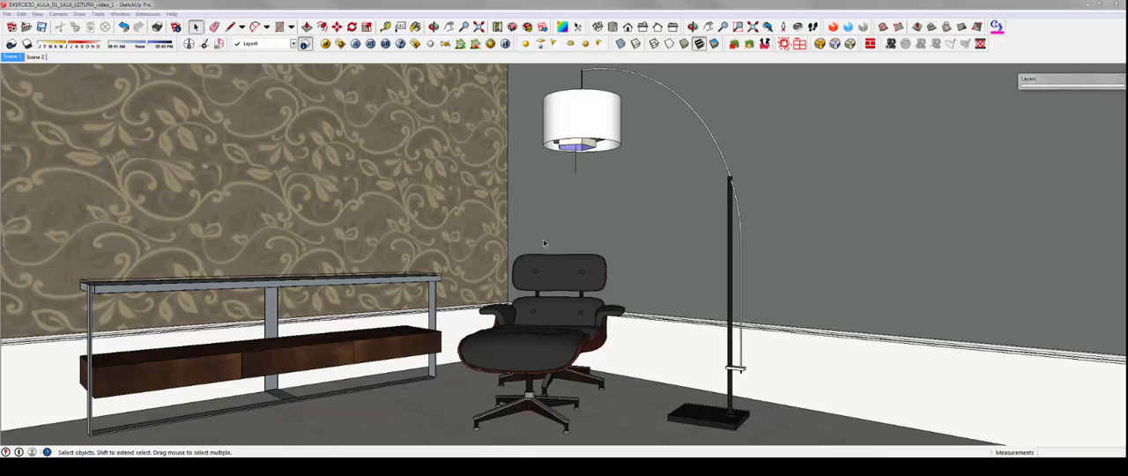
# Step: Examine the reading room from inside and outside, including the ceiling spots, floor lamp and rectangular light, and return to the Scene 1 view
pyautogui.moveTo(540, 243); pyautogui.dragTo(491, 248, button='middle')
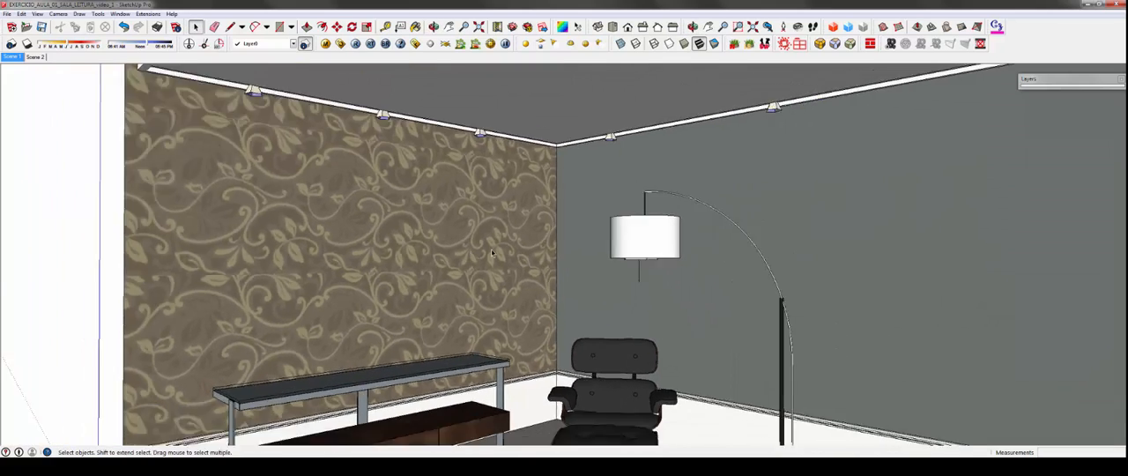
pyautogui.scroll(-5, 491, 249)
pyautogui.moveTo(554, 262); pyautogui.dragTo(516, 230, button='middle')
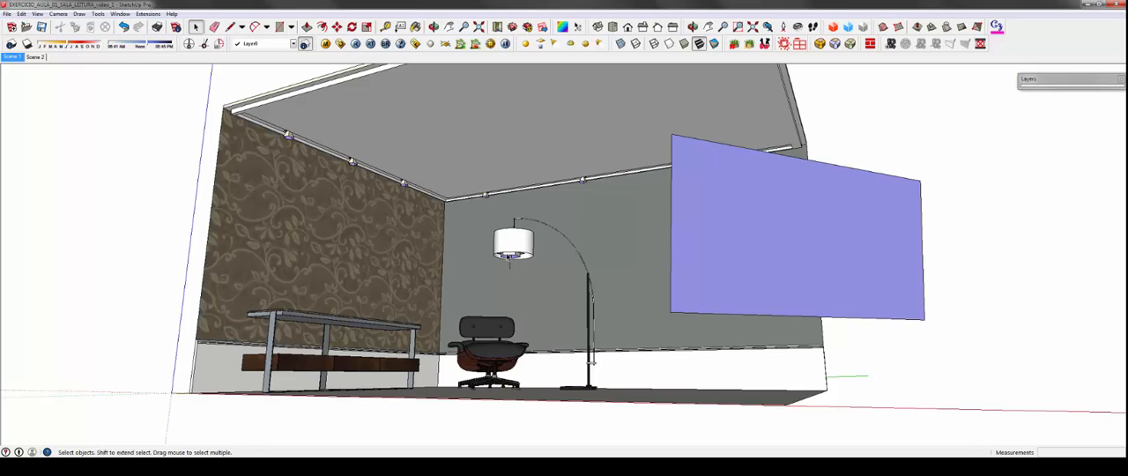
pyautogui.moveTo(688, 278); pyautogui.dragTo(668, 270, button='middle')
pyautogui.keyDown('shift'); pyautogui.moveTo(563, 253); pyautogui.dragTo(623, 296, button='middle'); pyautogui.keyUp('shift')
pyautogui.moveTo(601, 245); pyautogui.dragTo(537, 270, button='middle')
pyautogui.scroll(5, 548, 267)
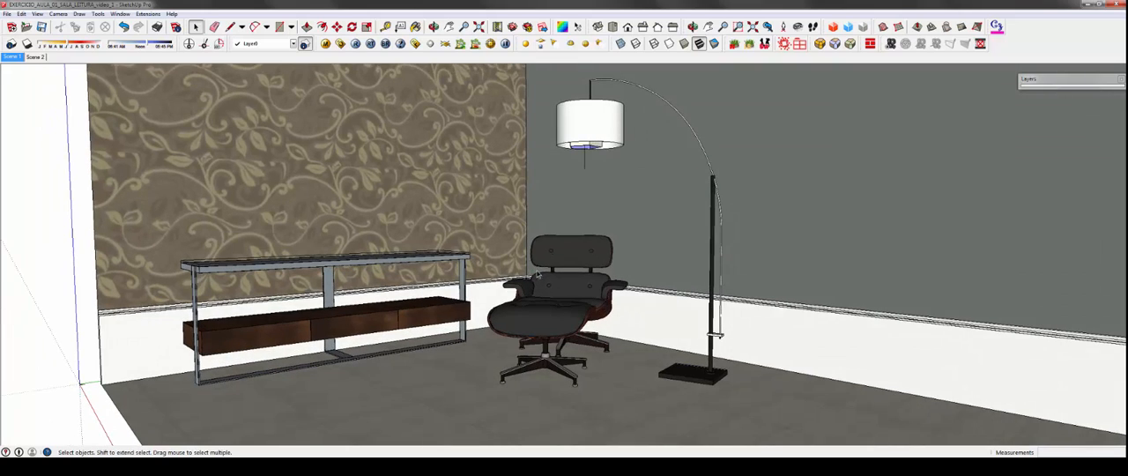
pyautogui.moveTo(600, 256)
pyautogui.mouseDown(button='middle')
pyautogui.moveTo(557, 276)
pyautogui.moveTo(540, 301)
pyautogui.mouseUp(button='middle')
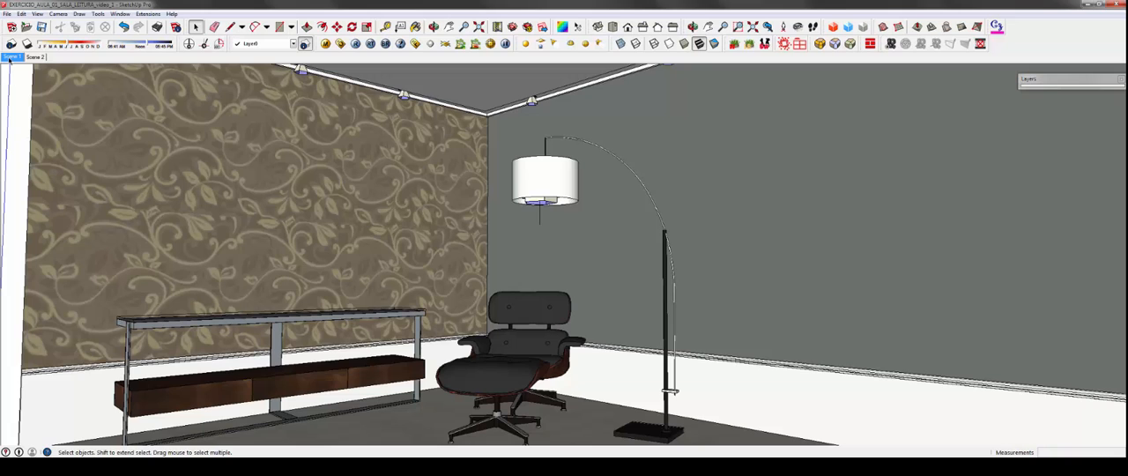
pyautogui.click(11, 57)
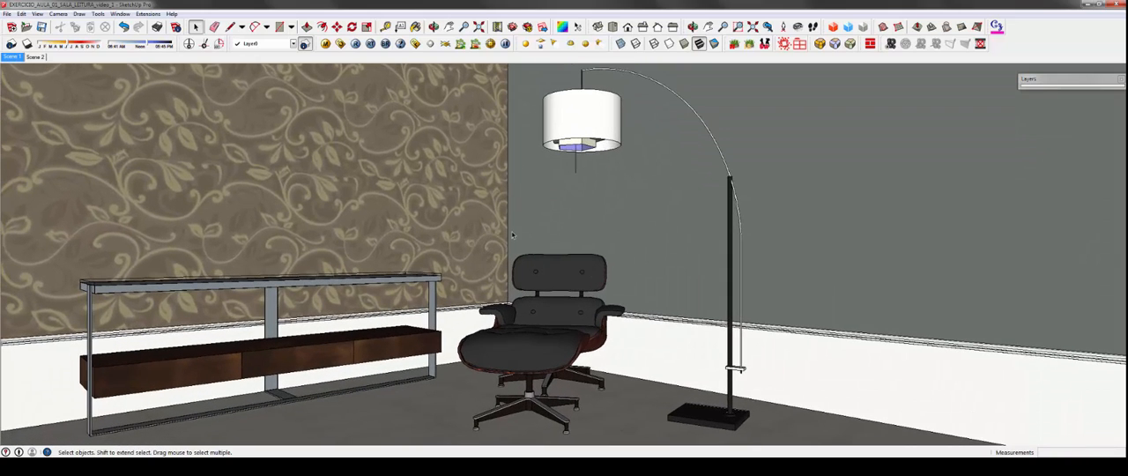
# Step: Enable Override materials in the V-Ray global switches and close the option editor
pyautogui.click(341, 46)
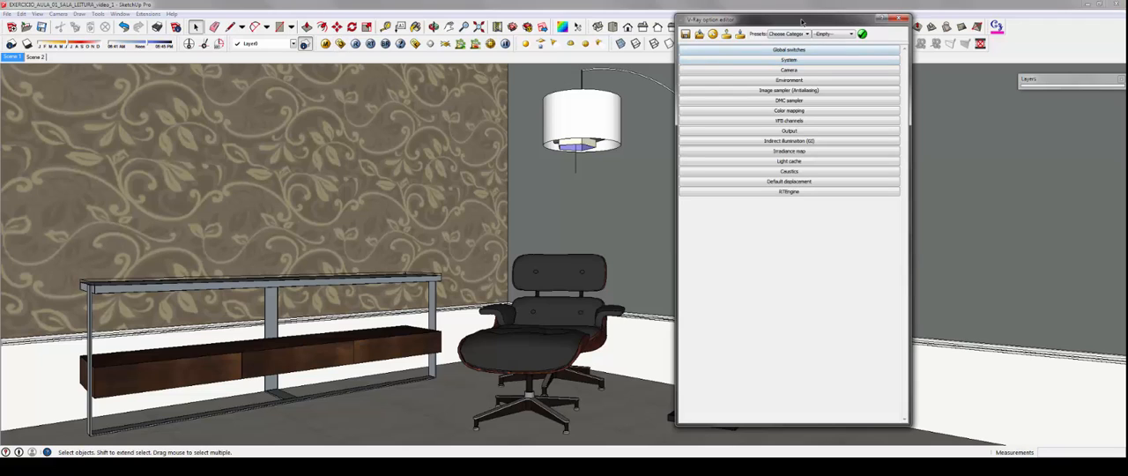
pyautogui.moveTo(802, 21); pyautogui.dragTo(709, 35)
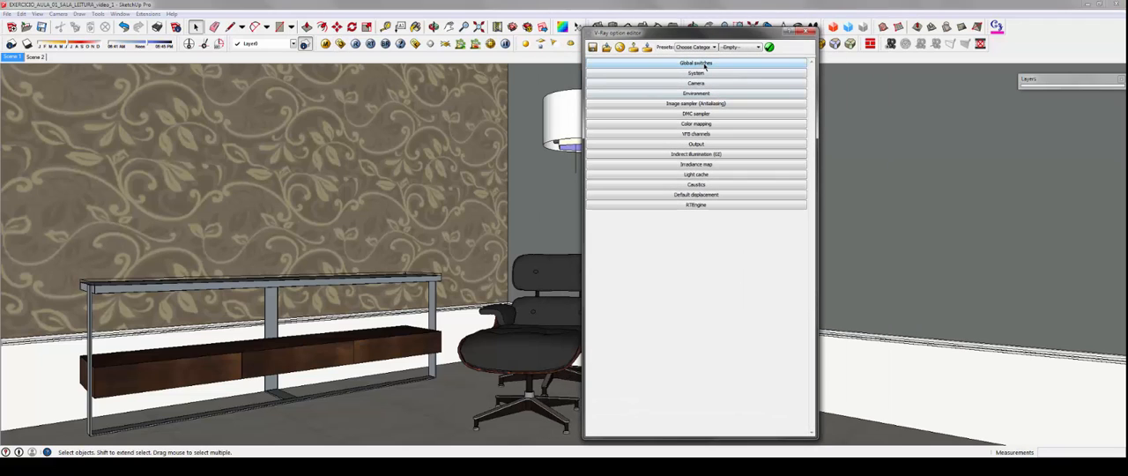
pyautogui.click(705, 63)
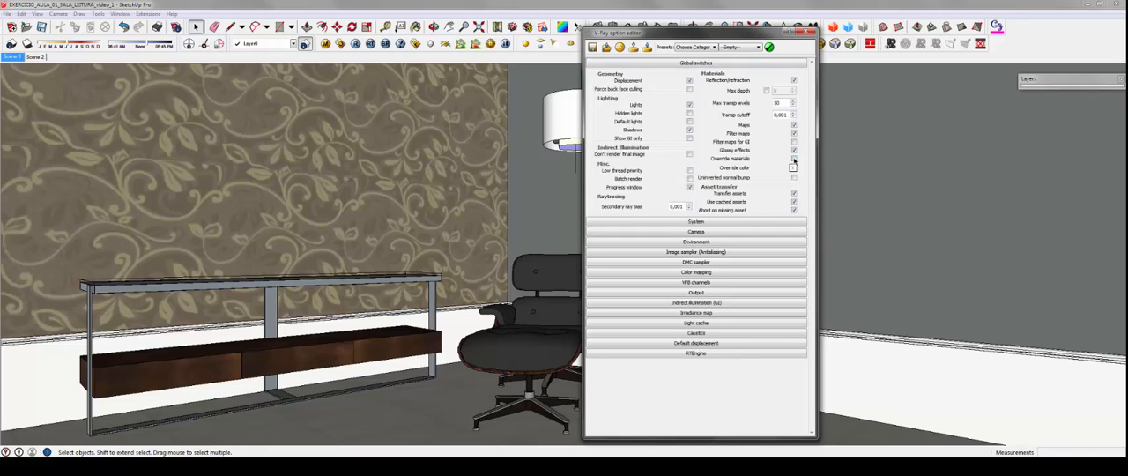
pyautogui.click(794, 159)
pyautogui.click(808, 33)
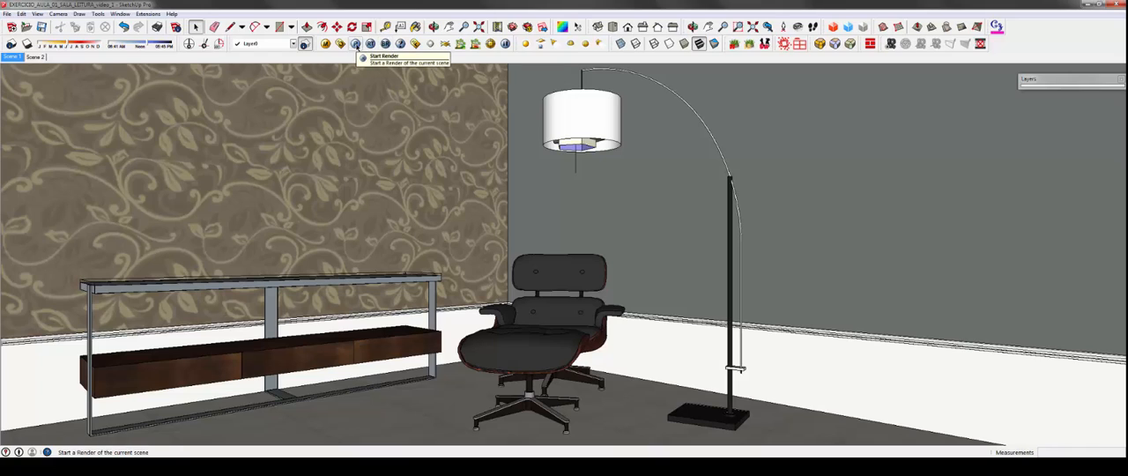
# Step: Render the current scene with V-Ray and enlarge the frame buffer to full screen at 100% zoom
pyautogui.click(355, 44)
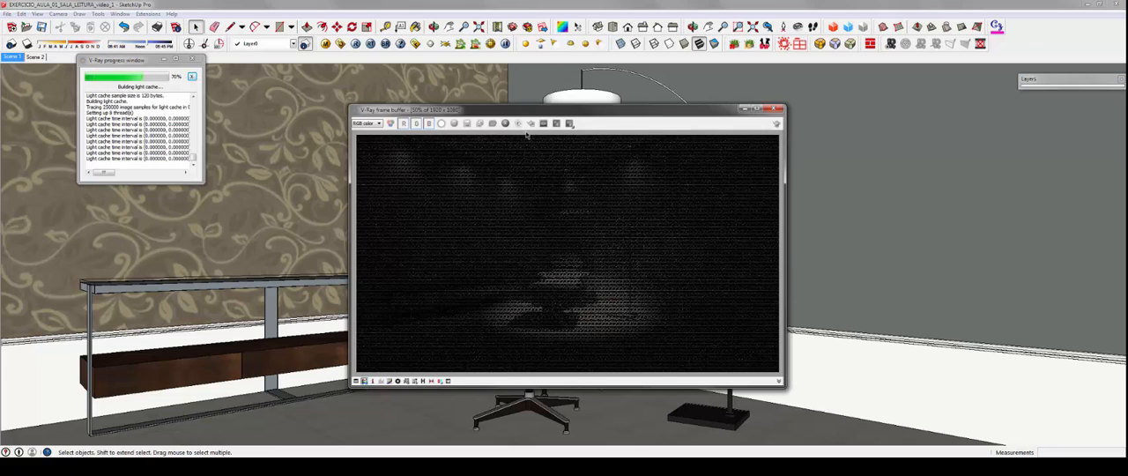
pyautogui.moveTo(570, 111); pyautogui.dragTo(508, 106)
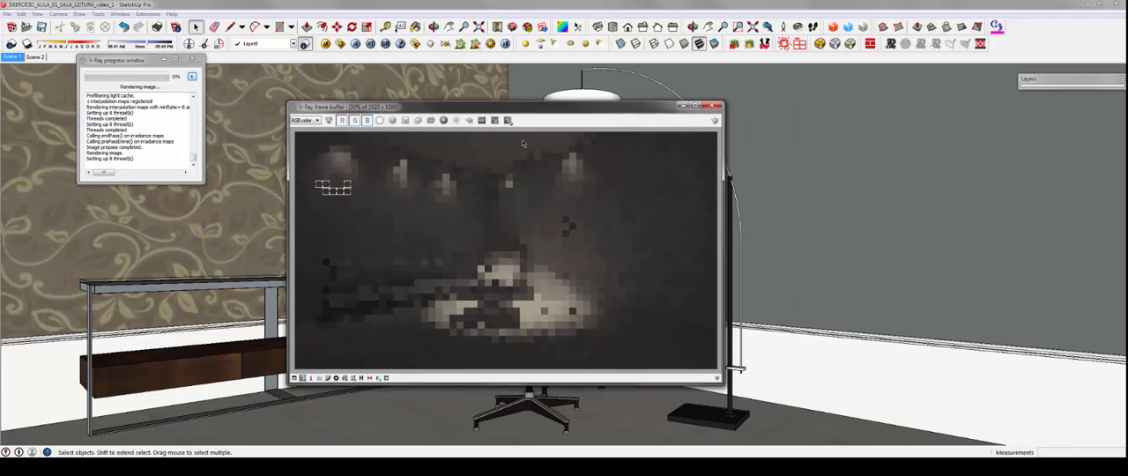
pyautogui.moveTo(724, 381); pyautogui.dragTo(818, 435)
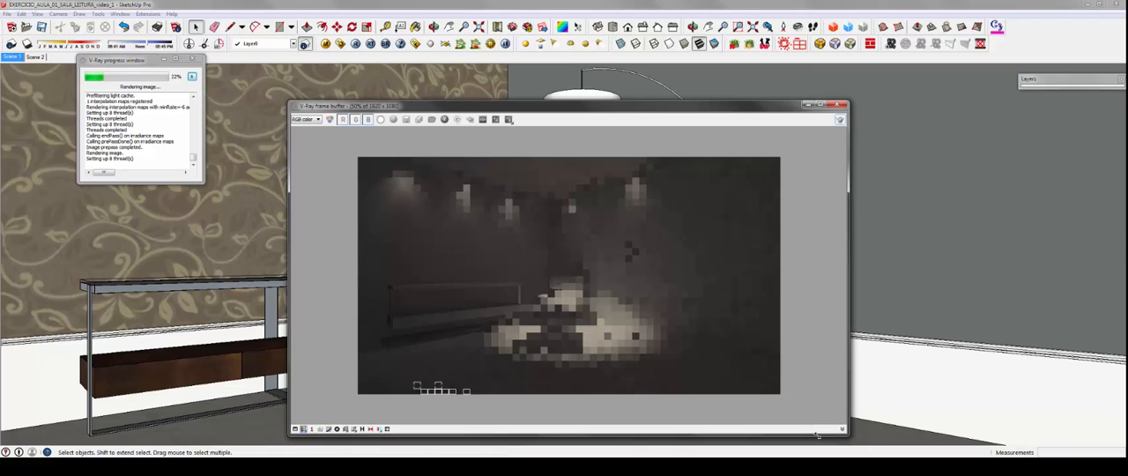
pyautogui.scroll(1, 818, 435)
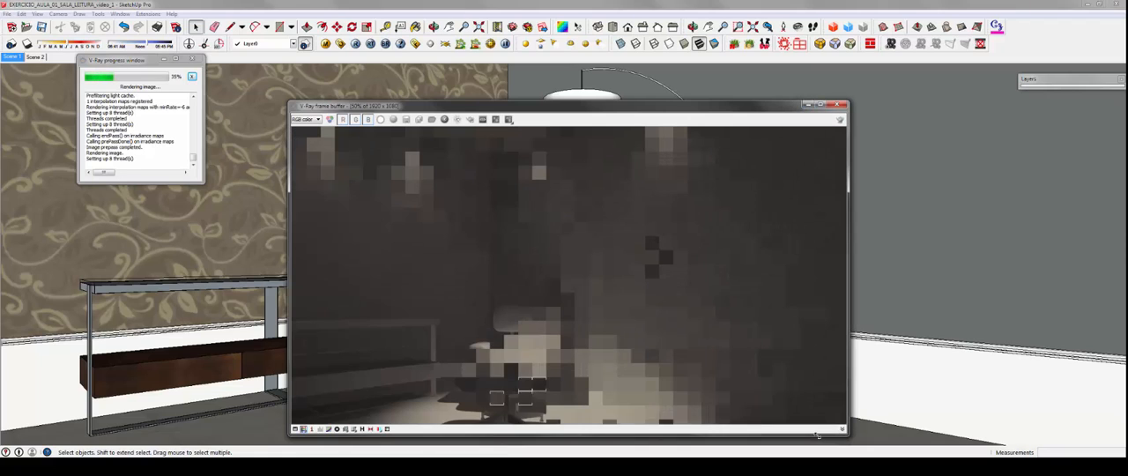
pyautogui.press('super+Up')
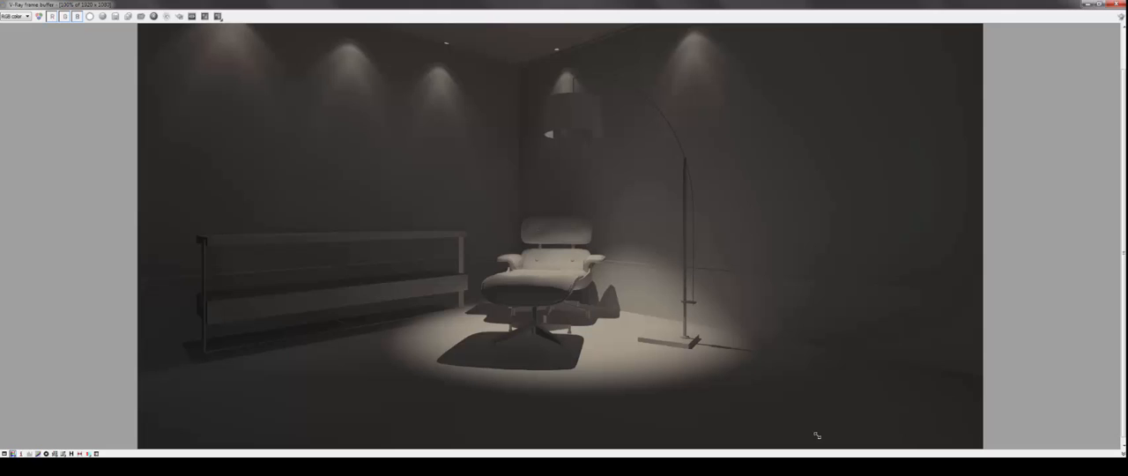
# Step: Review the finished render at 50% zoom in a smaller frame buffer window and close it
pyautogui.click(1100, 4)
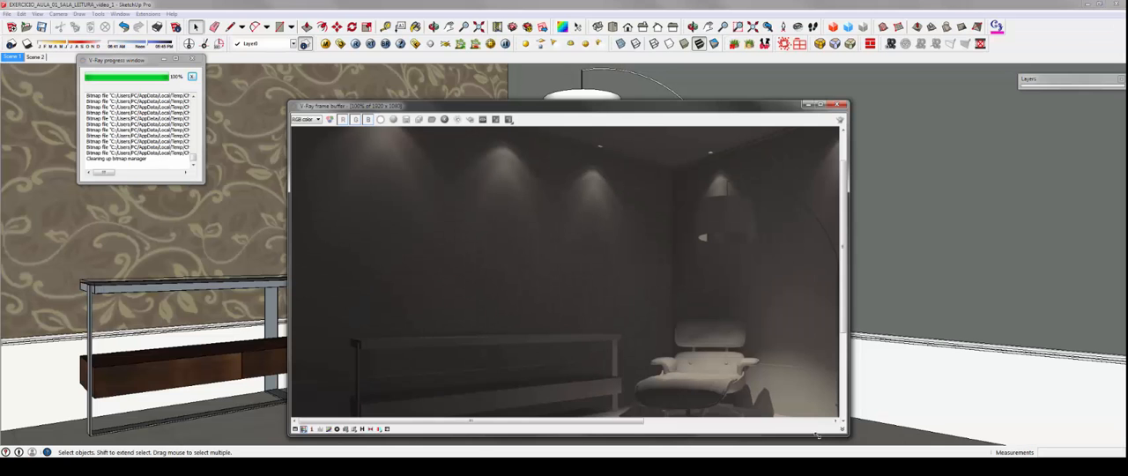
pyautogui.scroll(-1, 817, 435)
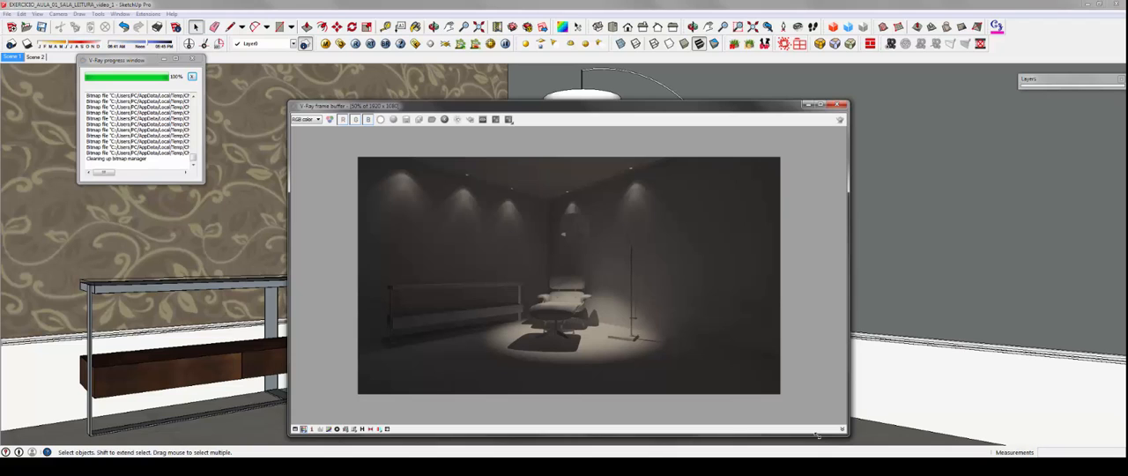
pyautogui.moveTo(850, 101)
pyautogui.mouseDown()
pyautogui.moveTo(701, 127)
pyautogui.moveTo(722, 131)
pyautogui.mouseUp()
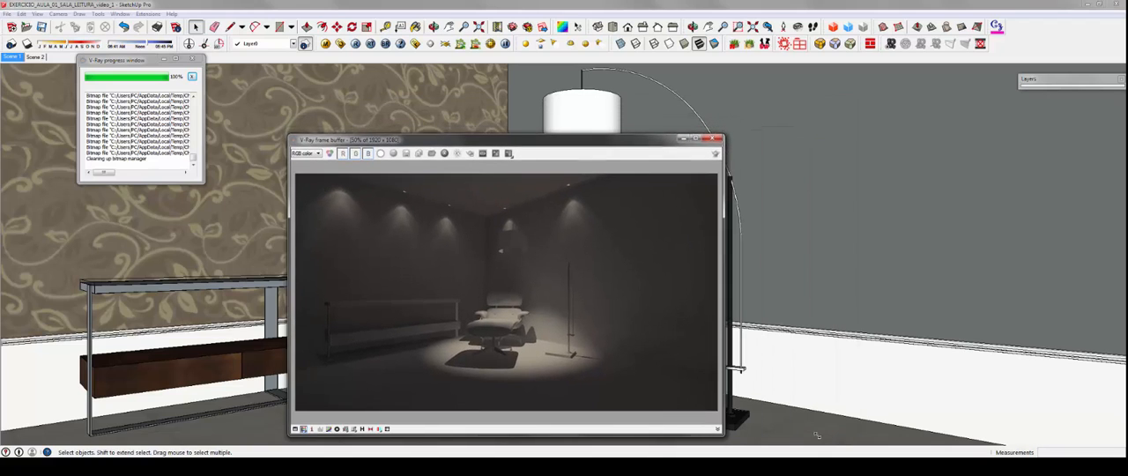
pyautogui.moveTo(494, 135); pyautogui.dragTo(665, 106)
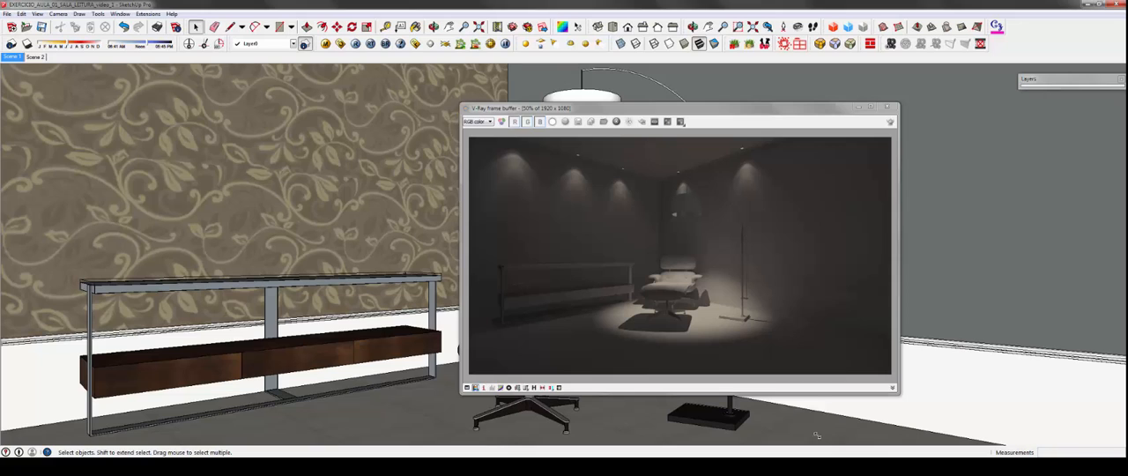
pyautogui.moveTo(705, 107); pyautogui.dragTo(621, 90)
pyautogui.click(803, 88)
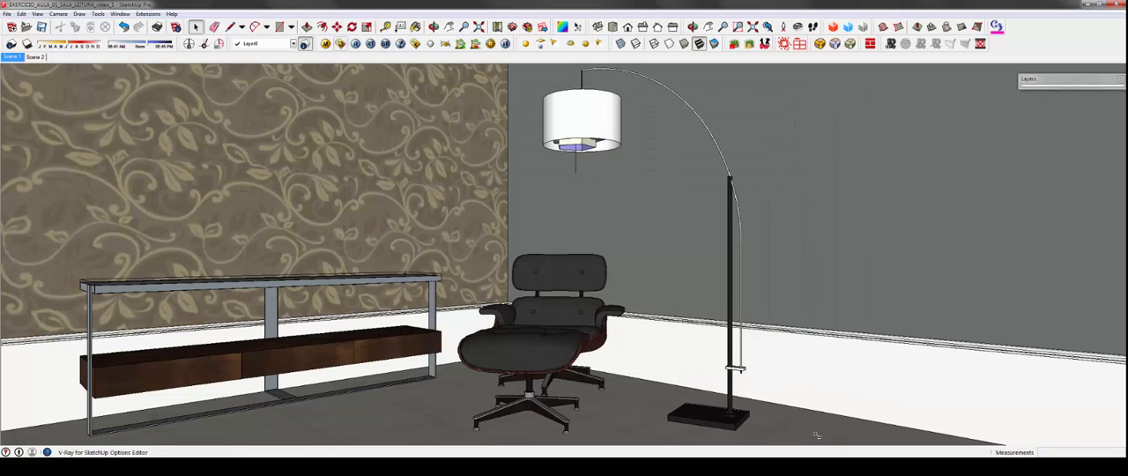
# Step: Open the V-Ray option editor, collapse the global switches and expand the Camera settings
pyautogui.click(341, 43)
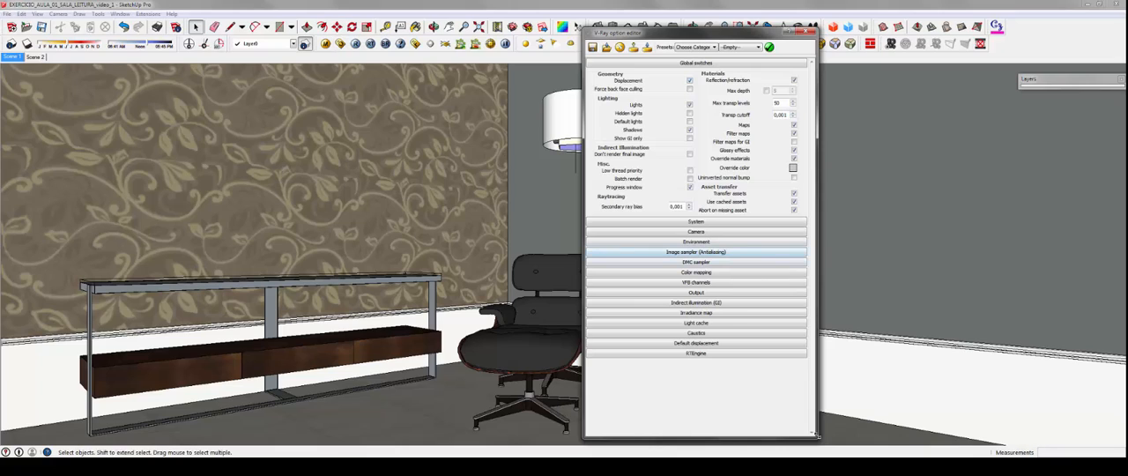
pyautogui.click(696, 64)
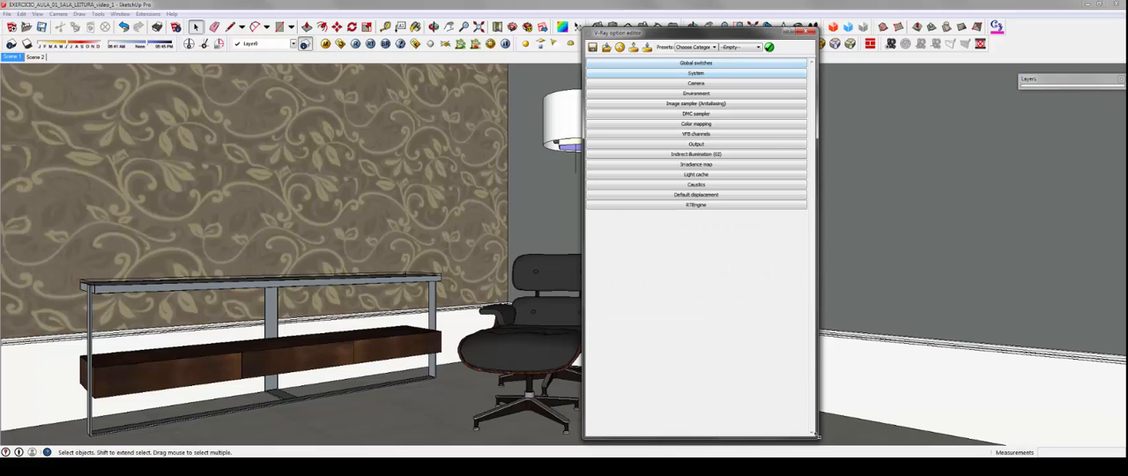
pyautogui.click(696, 83)
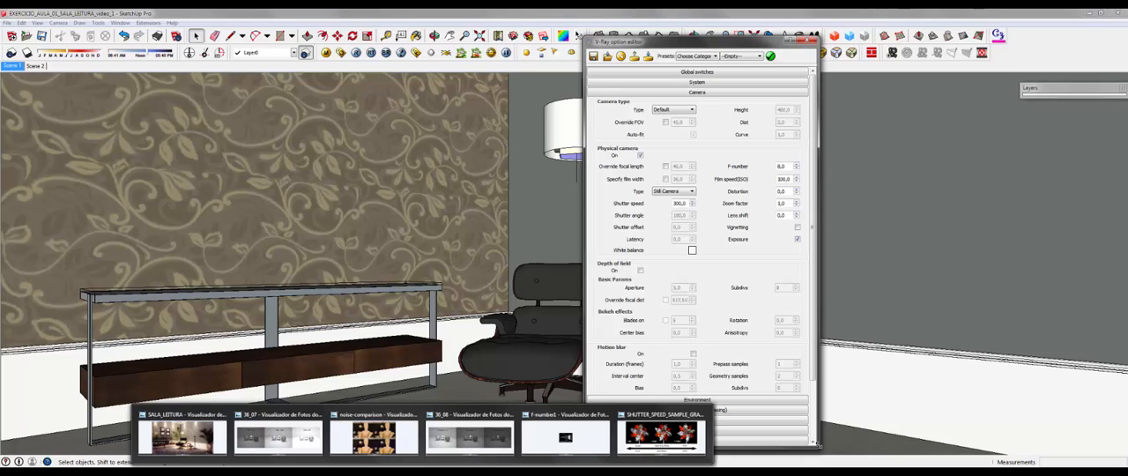
# Step: Compare the ISO brightness and noise reference pictures in Windows Photo Viewer with the camera settings, and return to SketchUp
pyautogui.click(279, 436)
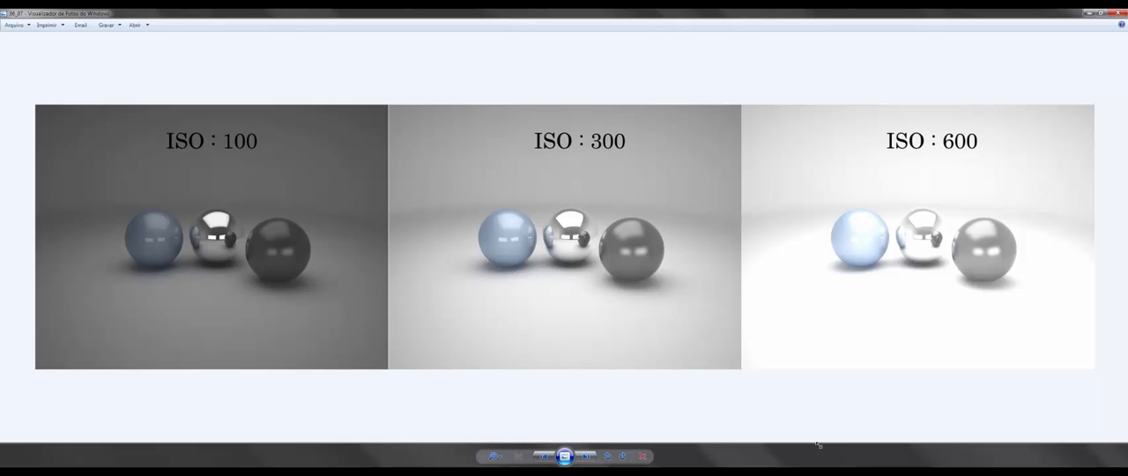
pyautogui.hotkey('alt', 'Tab')
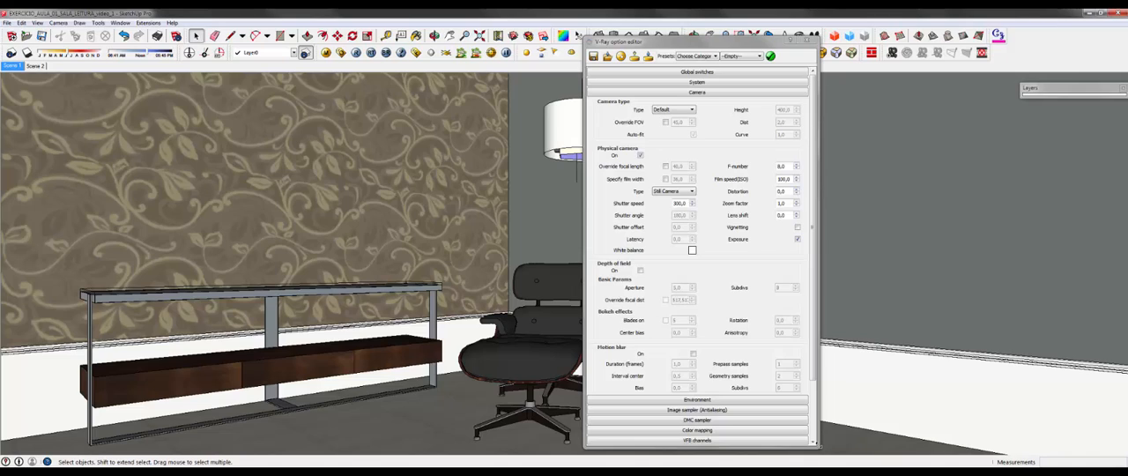
pyautogui.hotkey('alt', 'Tab')
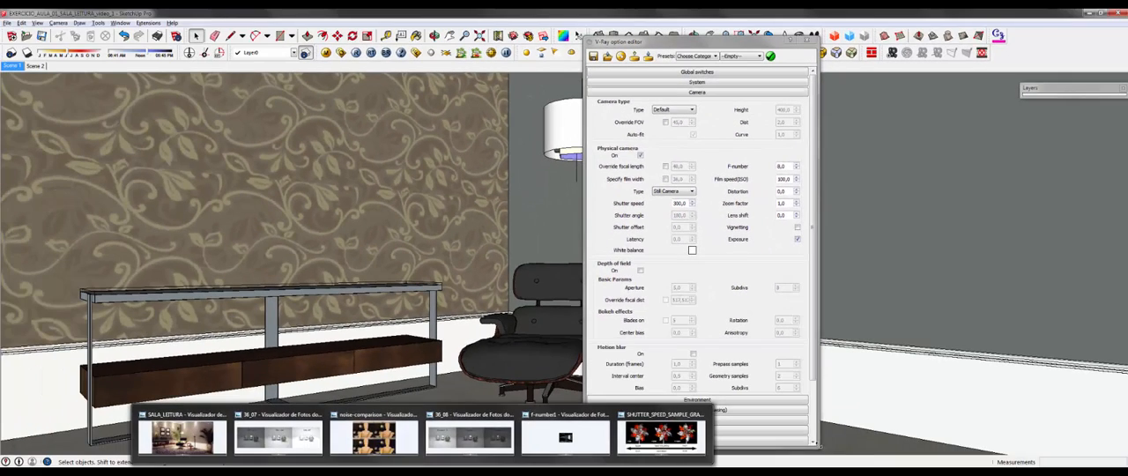
pyautogui.click(373, 437)
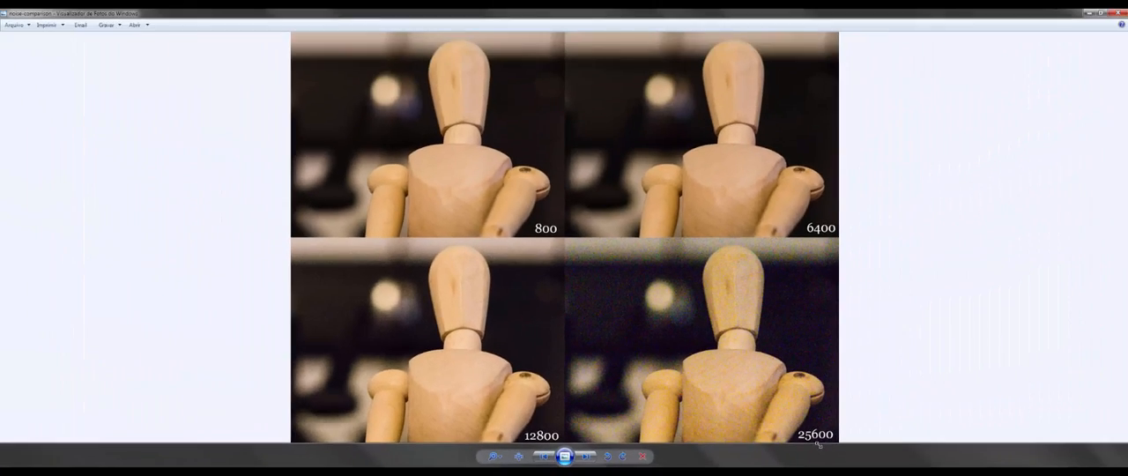
pyautogui.hotkey('alt', 'Tab')
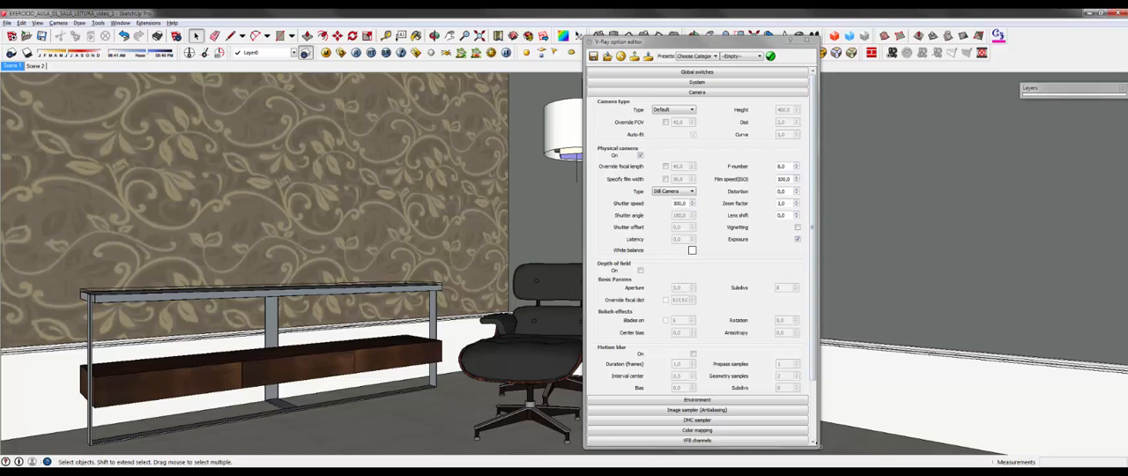
# Step: Set the physical camera's film speed (ISO) to 200 and close the V-Ray option editor
pyautogui.click(819, 445)
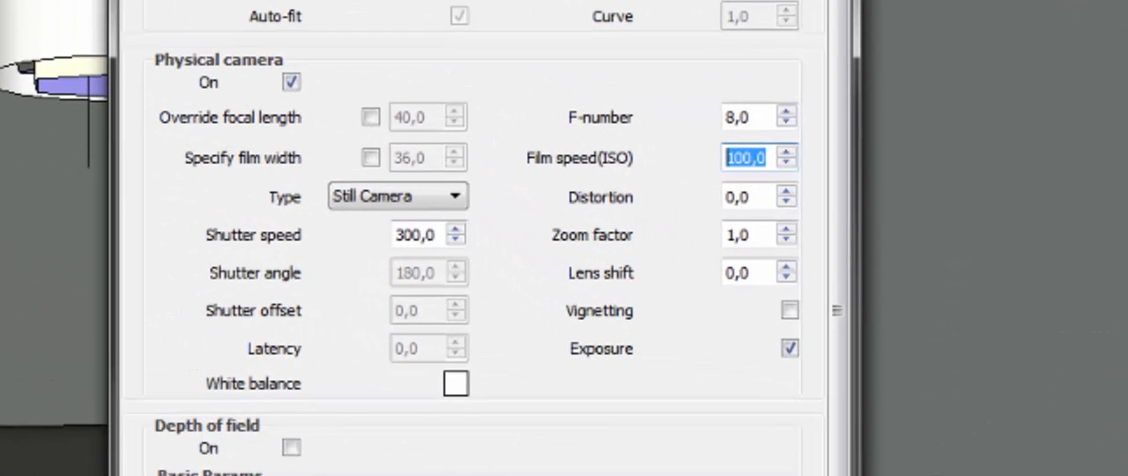
pyautogui.write('200')
pyautogui.press('Return')
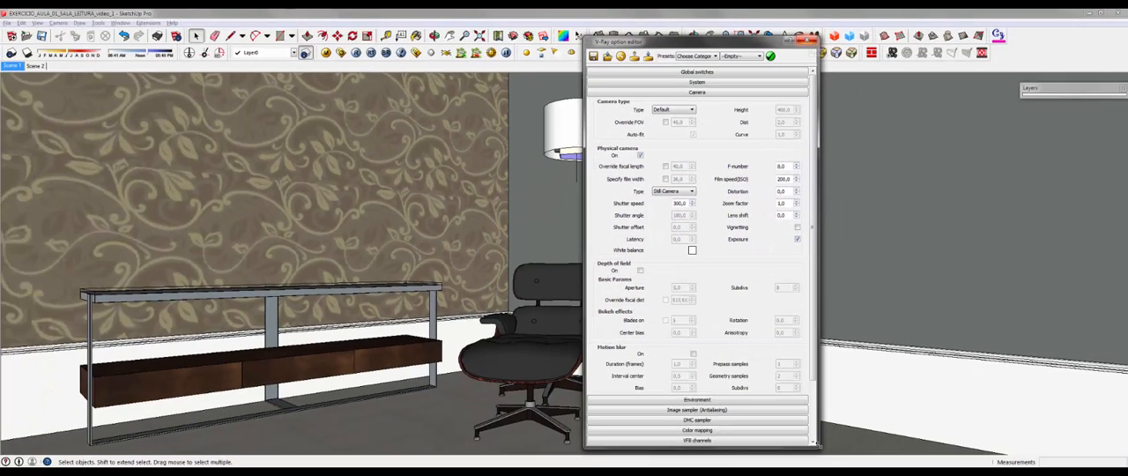
pyautogui.click(809, 40)
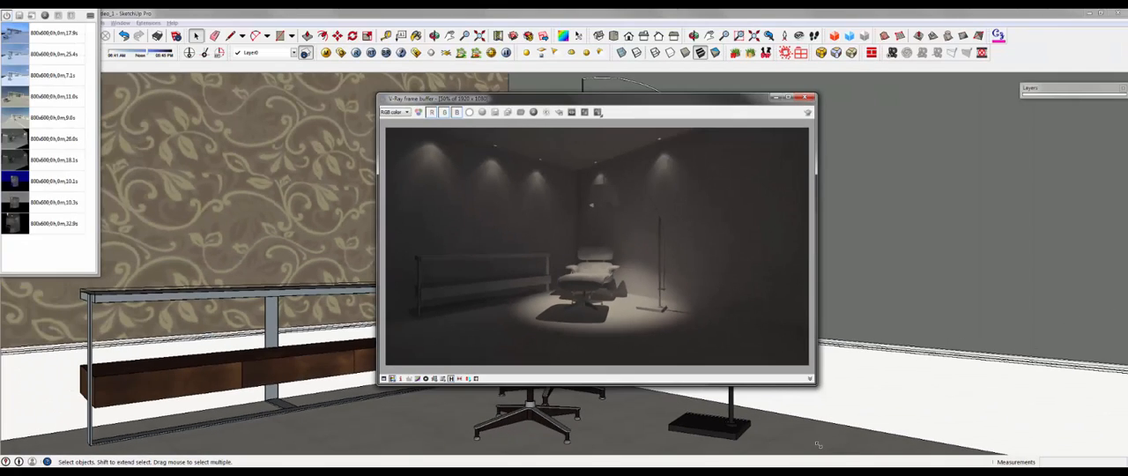
# Step: Place the render history window beside the frame buffer and save the current render to the history
pyautogui.moveTo(49, 15)
pyautogui.mouseDown()
pyautogui.moveTo(297, 110)
pyautogui.moveTo(308, 102)
pyautogui.mouseUp()
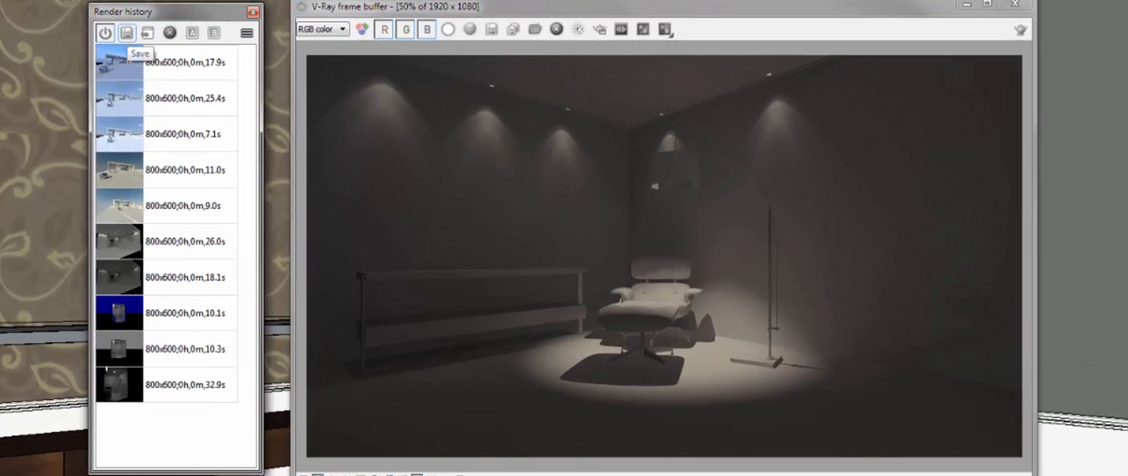
pyautogui.click(127, 34)
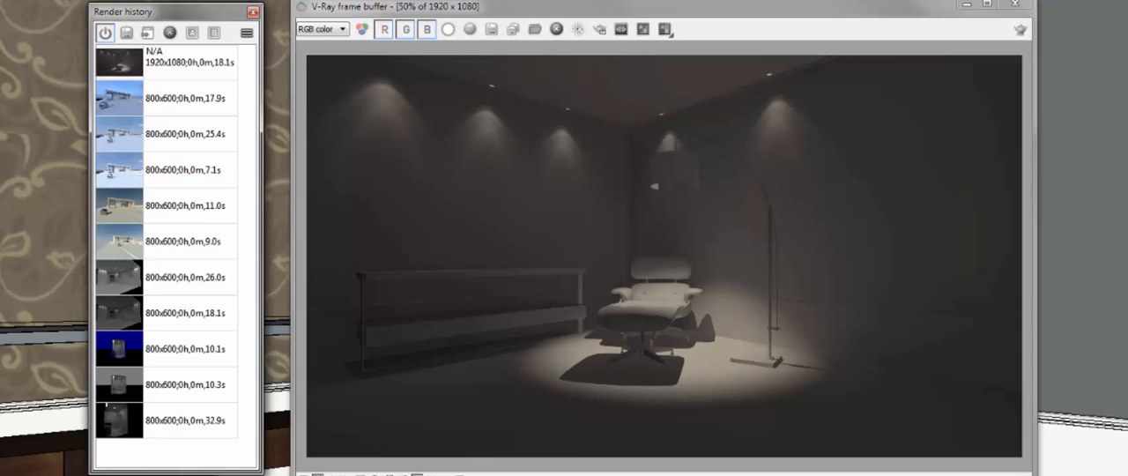
# Step: Load several stored 800x600 exterior house renders from the render history into the frame buffer one after another
pyautogui.click(174, 99)
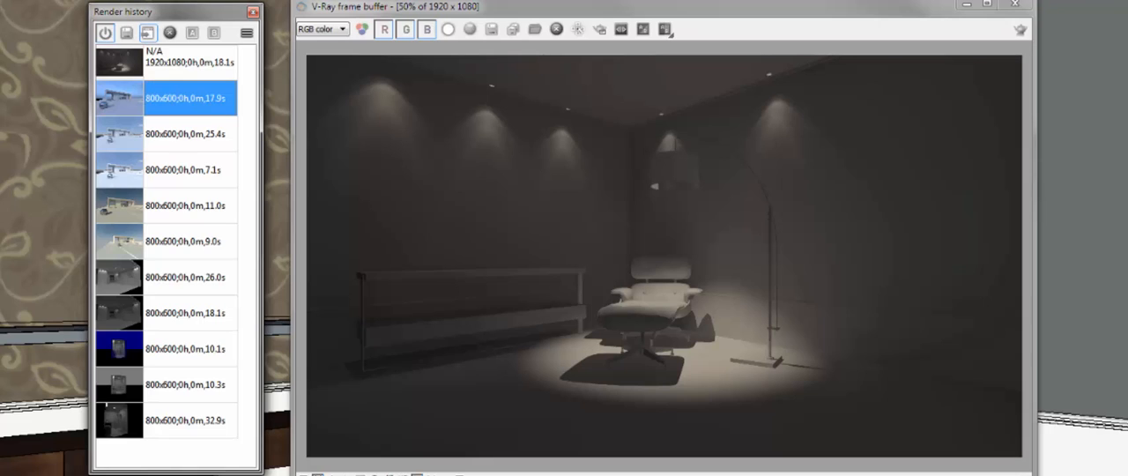
pyautogui.click(148, 33)
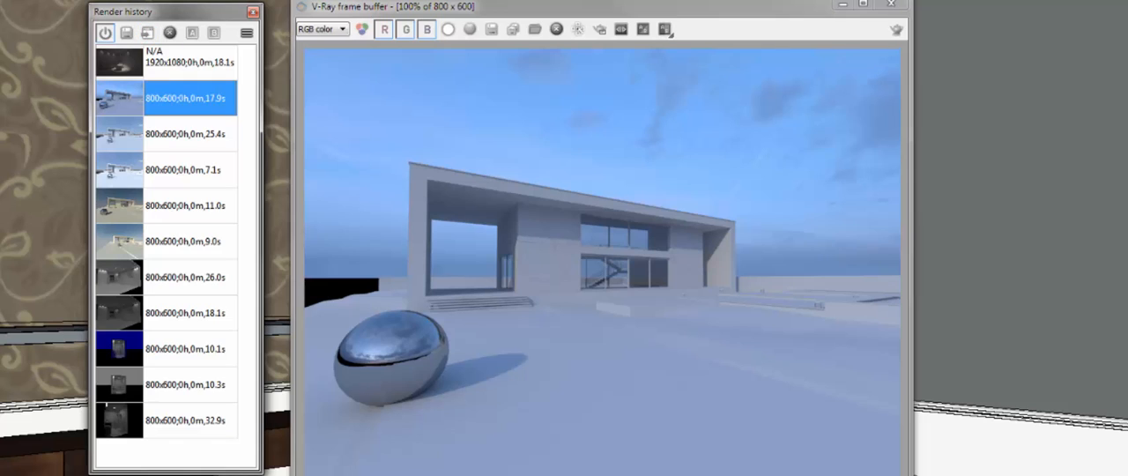
pyautogui.click(181, 170)
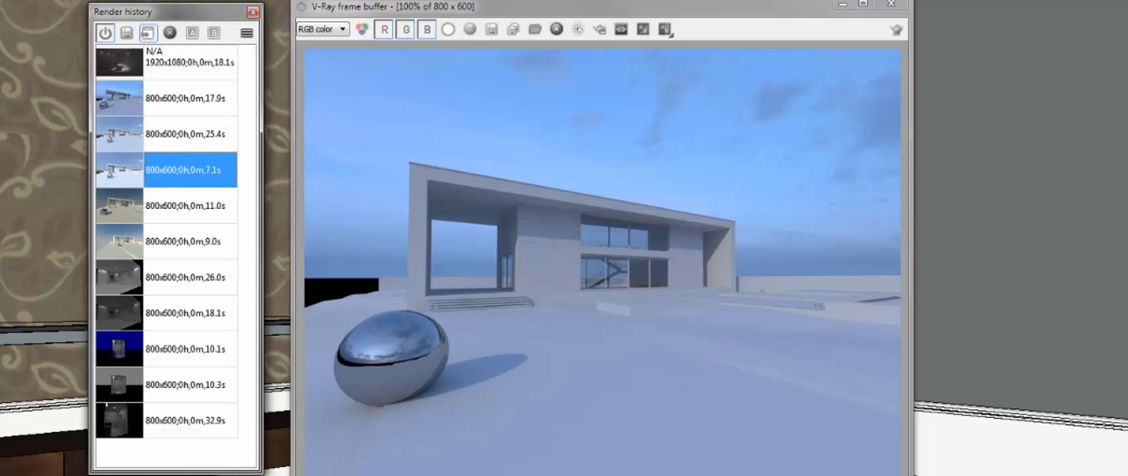
pyautogui.click(148, 33)
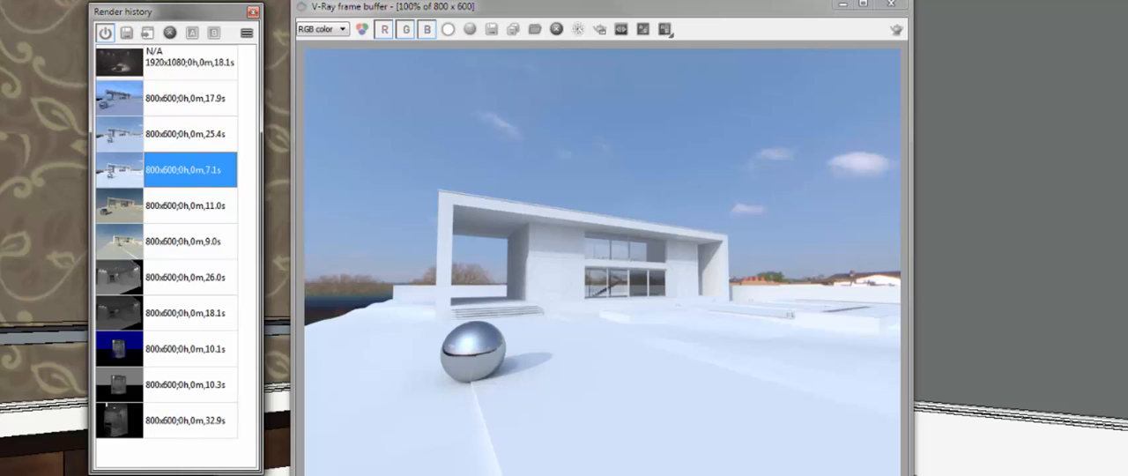
pyautogui.click(181, 135)
pyautogui.click(148, 33)
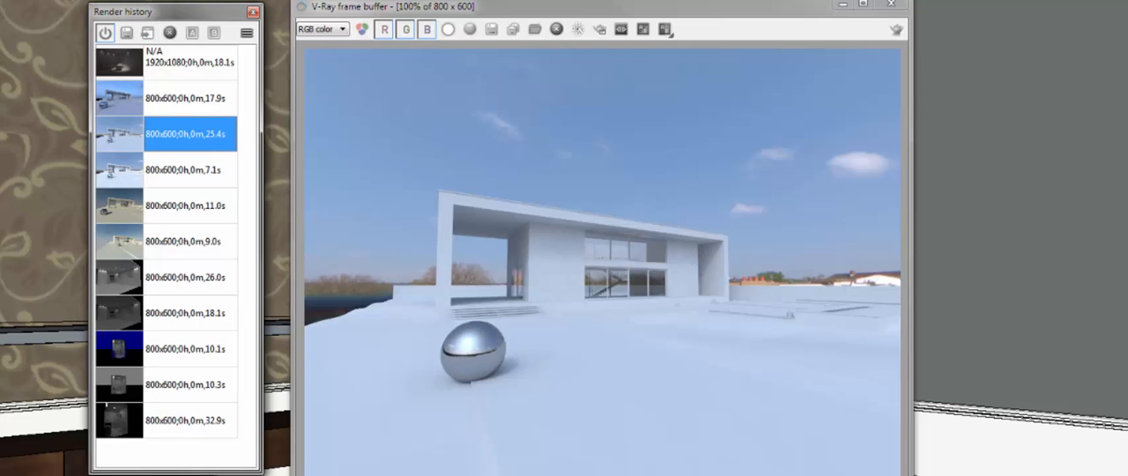
pyautogui.click(181, 99)
pyautogui.click(148, 33)
# Step: Load the 1920x1080 reading room render back into the frame buffer and close the render history
pyautogui.click(181, 62)
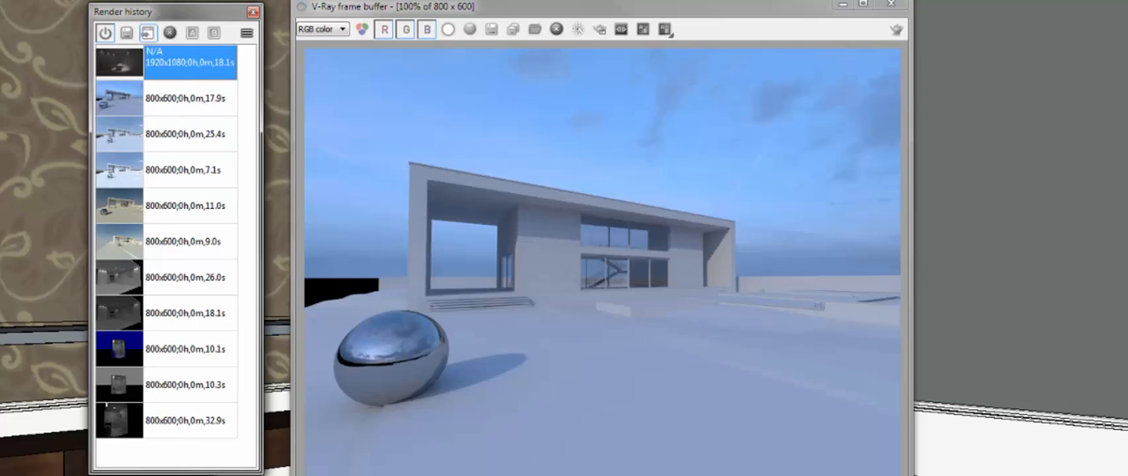
pyautogui.click(148, 32)
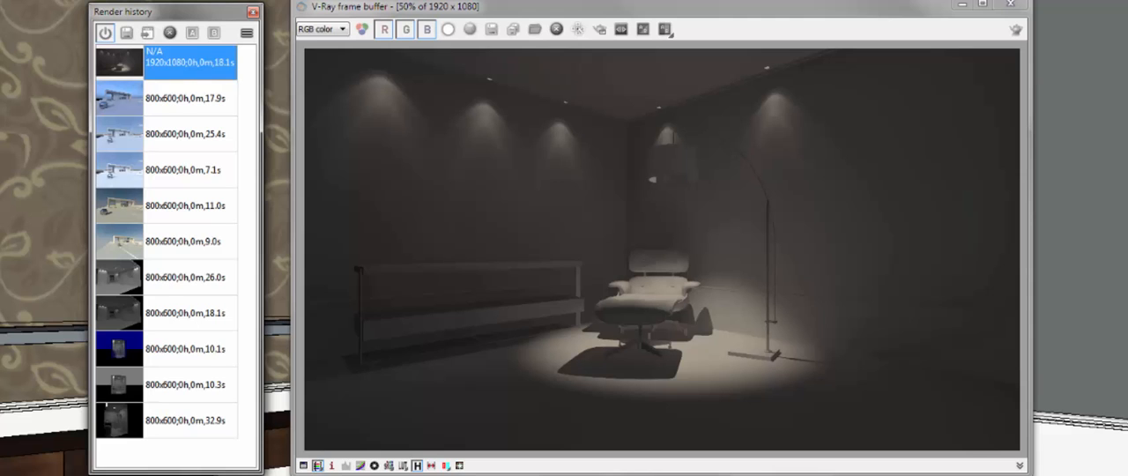
pyautogui.click(253, 12)
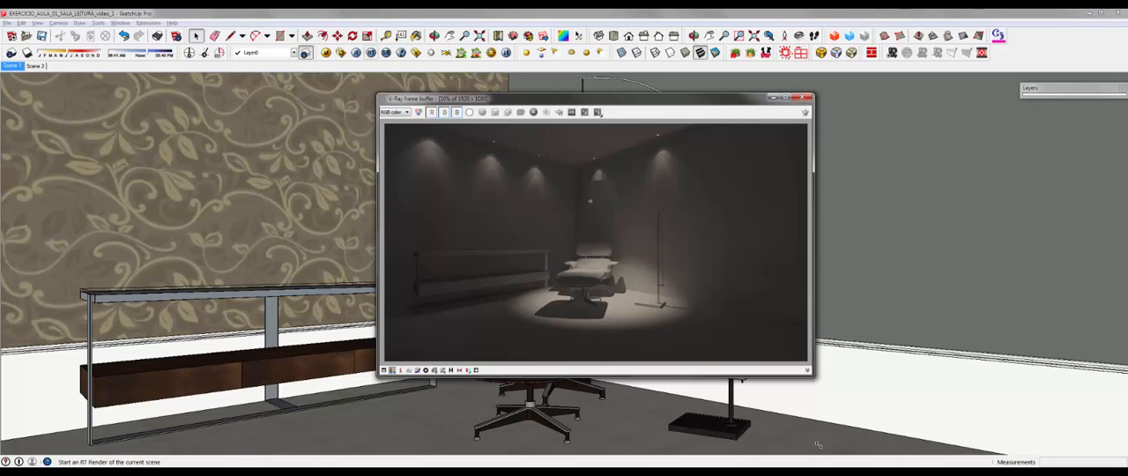
# Step: Render the reading room and store the result in the render history as comparison image B
pyautogui.click(357, 52)
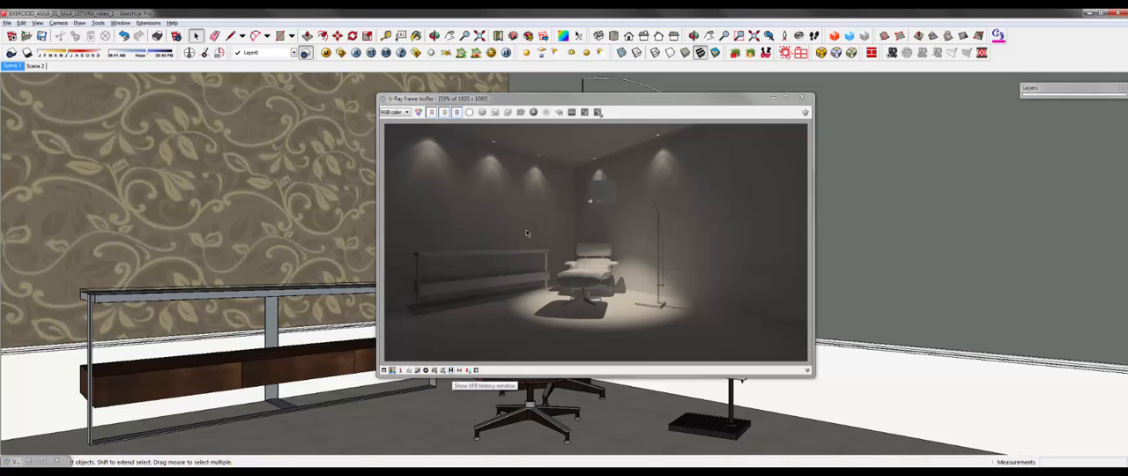
pyautogui.click(451, 371)
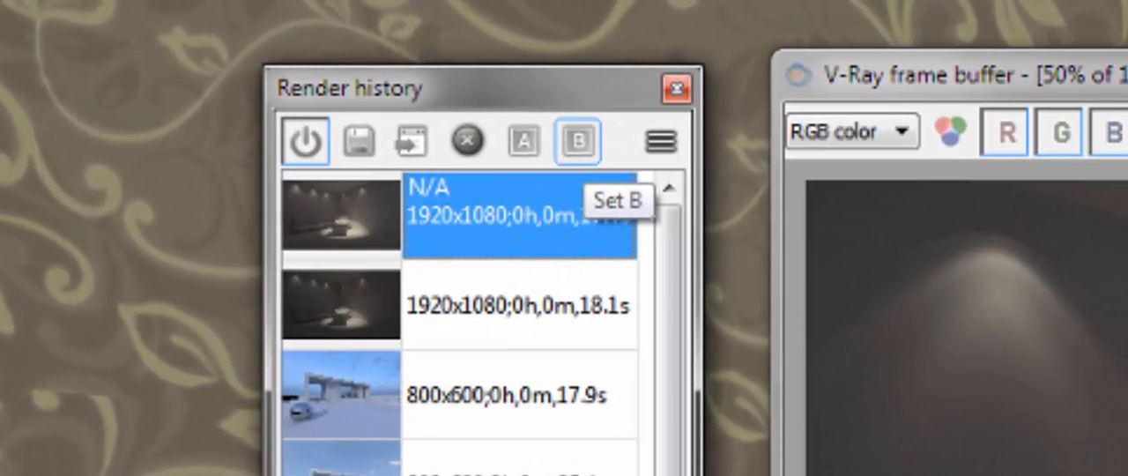
pyautogui.click(236, 48)
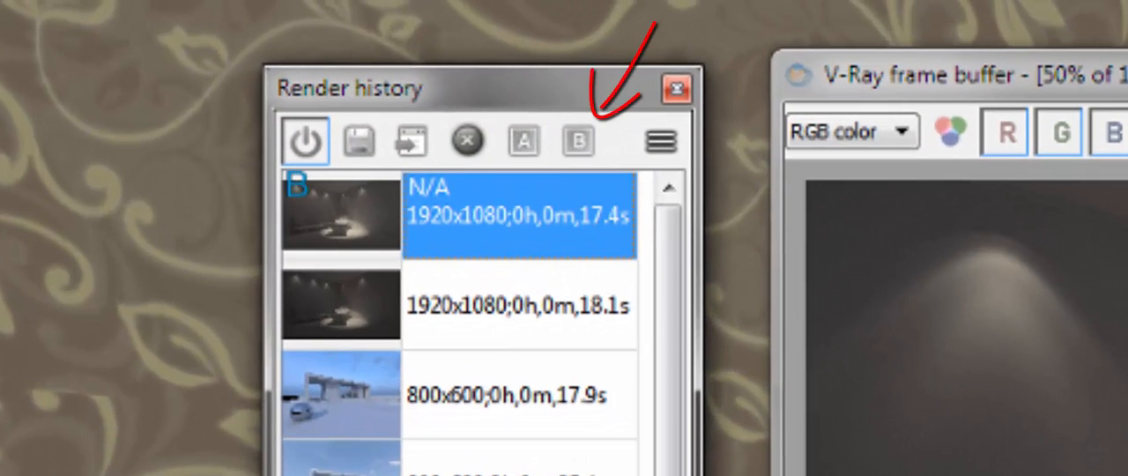
# Step: Compare image B against the earlier 1920x1080 reading room render as image A, and close the render history and frame buffer
pyautogui.click(518, 305)
pyautogui.click(524, 141)
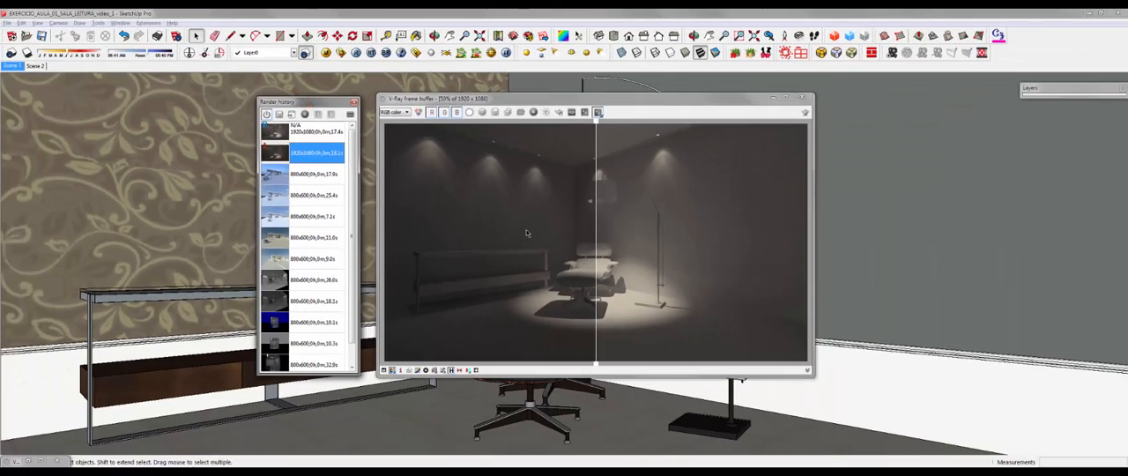
pyautogui.moveTo(598, 233)
pyautogui.mouseDown()
pyautogui.moveTo(412, 231)
pyautogui.moveTo(809, 231)
pyautogui.moveTo(385, 231)
pyautogui.mouseUp()
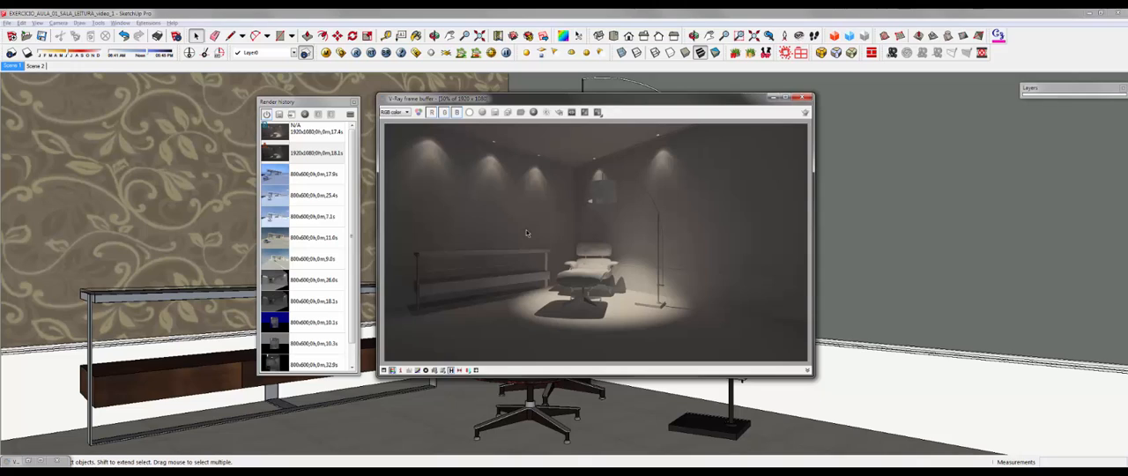
pyautogui.click(313, 130)
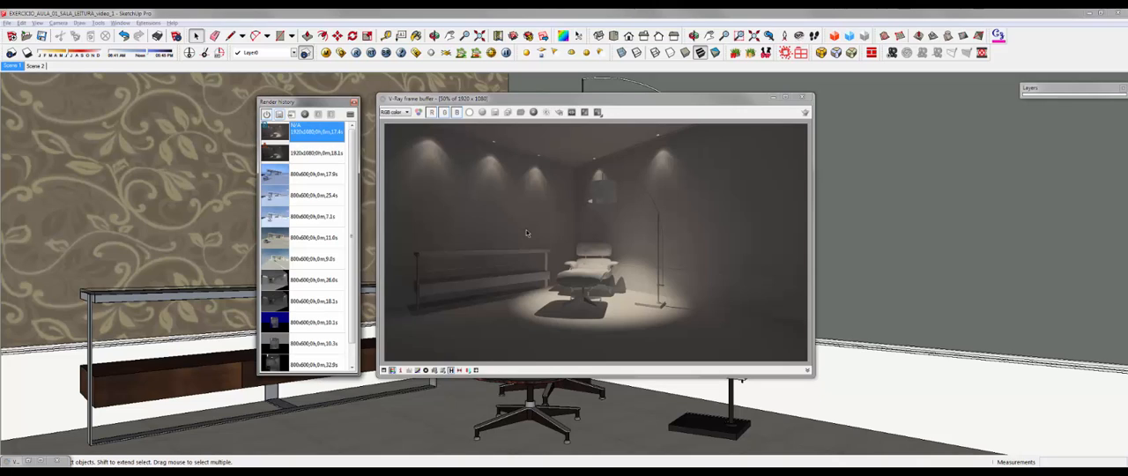
pyautogui.click(354, 102)
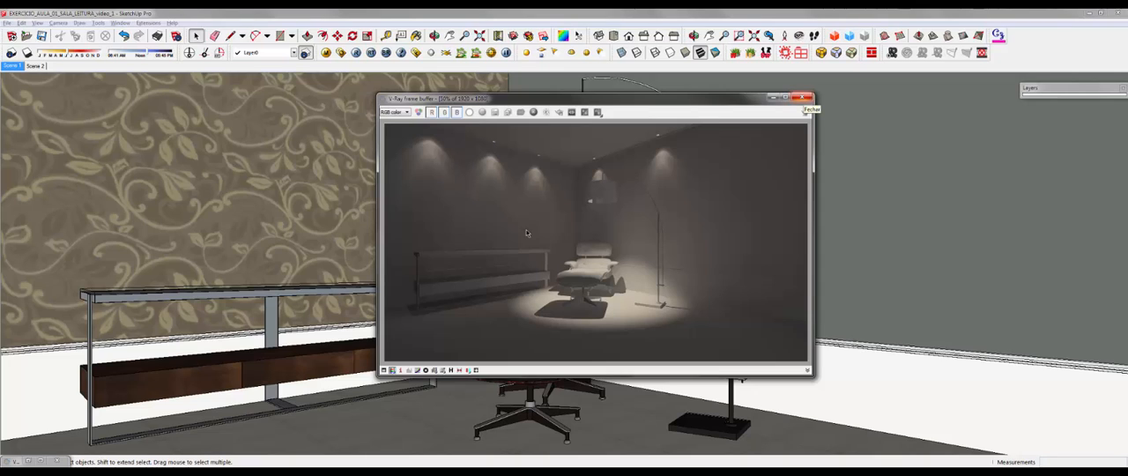
pyautogui.click(805, 96)
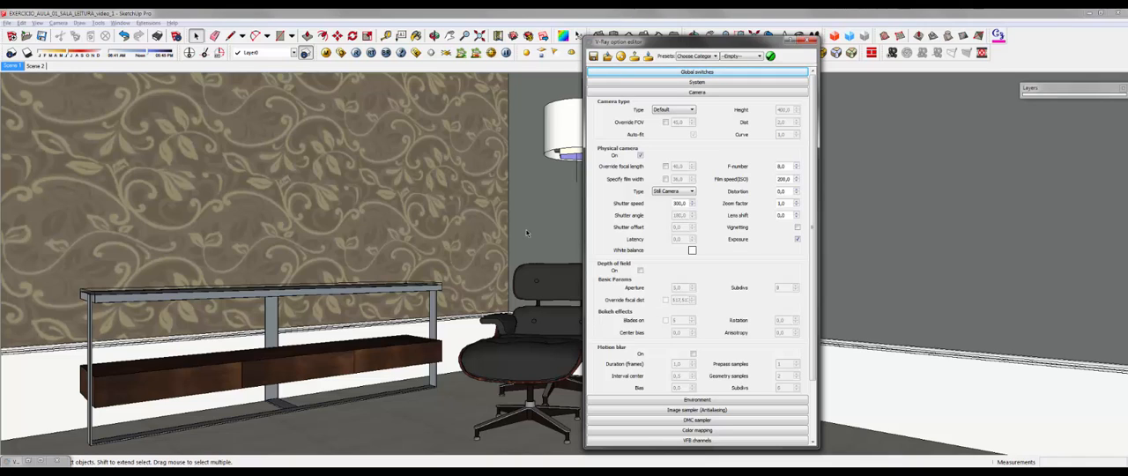
# Step: View the reference picture comparing F-numbers 5, 8 and 11 in Windows Photo Viewer, and return to SketchUp
pyautogui.moveTo(423, 472)
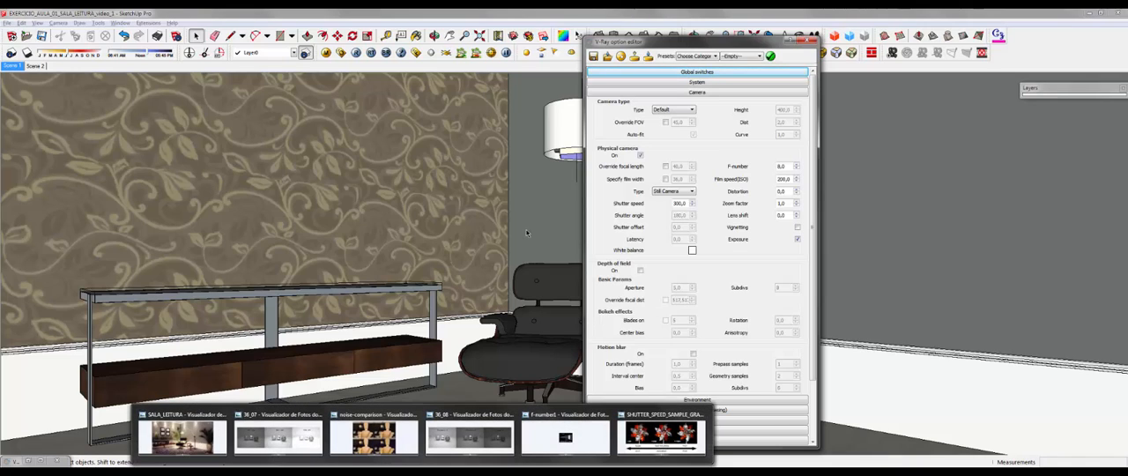
pyautogui.click(470, 436)
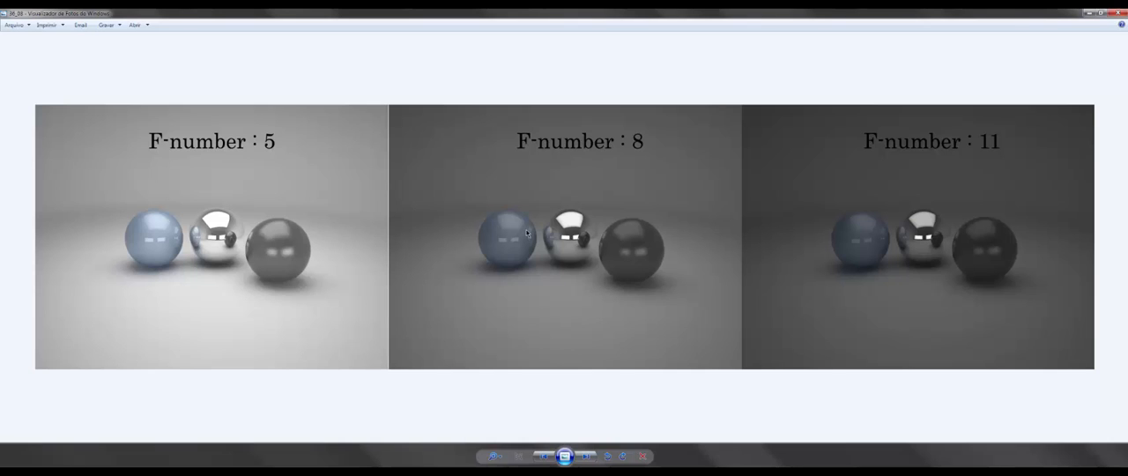
pyautogui.hotkey('alt', 'Tab')
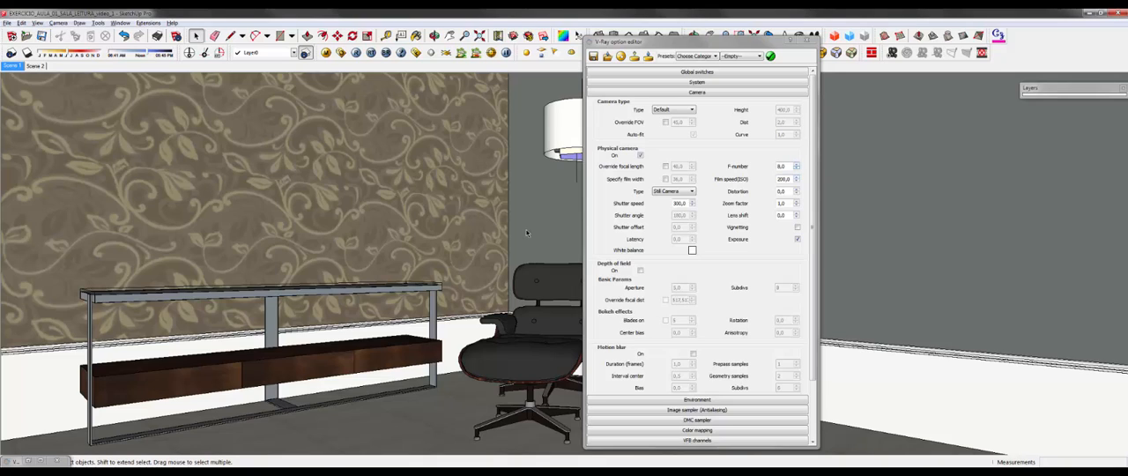
# Step: Set the physical camera's F-number to 6 and close the V-Ray option editor
pyautogui.hotkey('alt', 'Tab')
pyautogui.write('6')
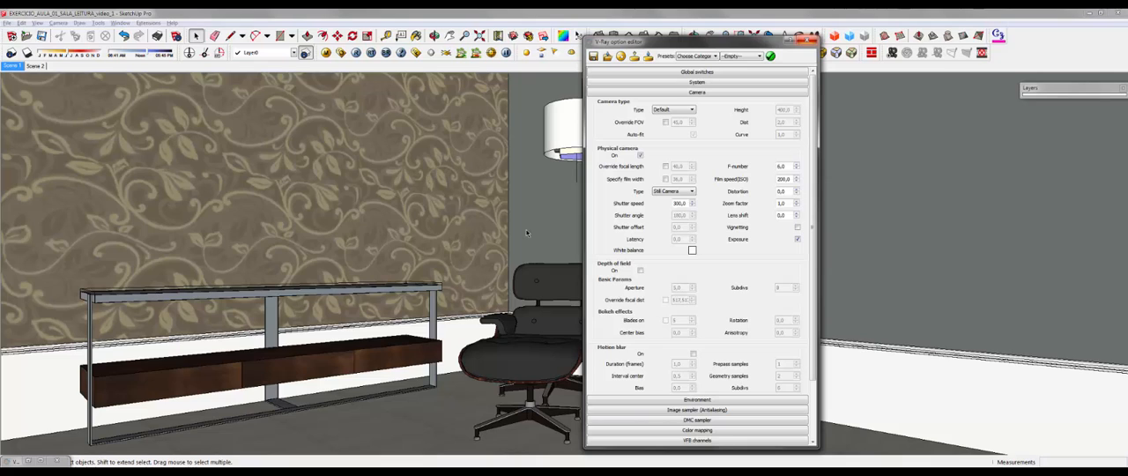
pyautogui.click(810, 40)
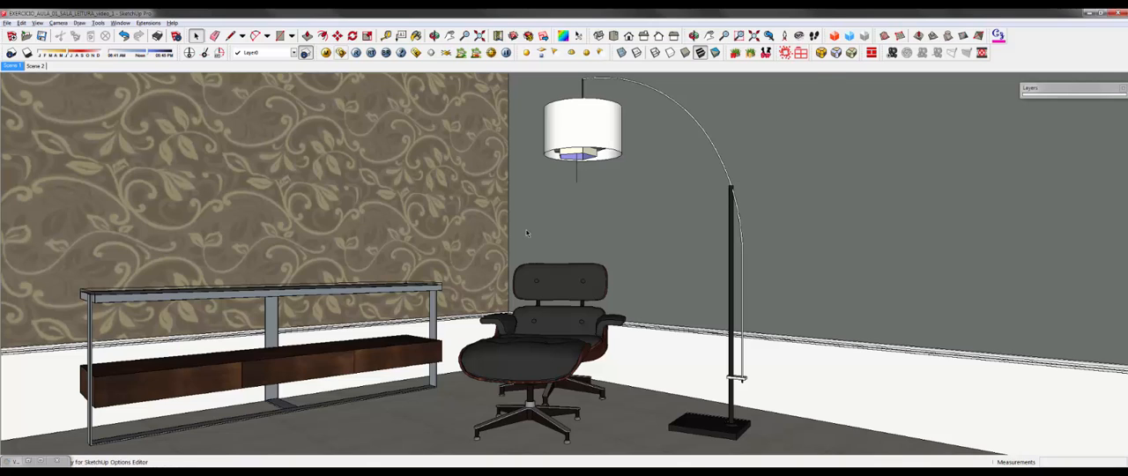
pyautogui.click(341, 53)
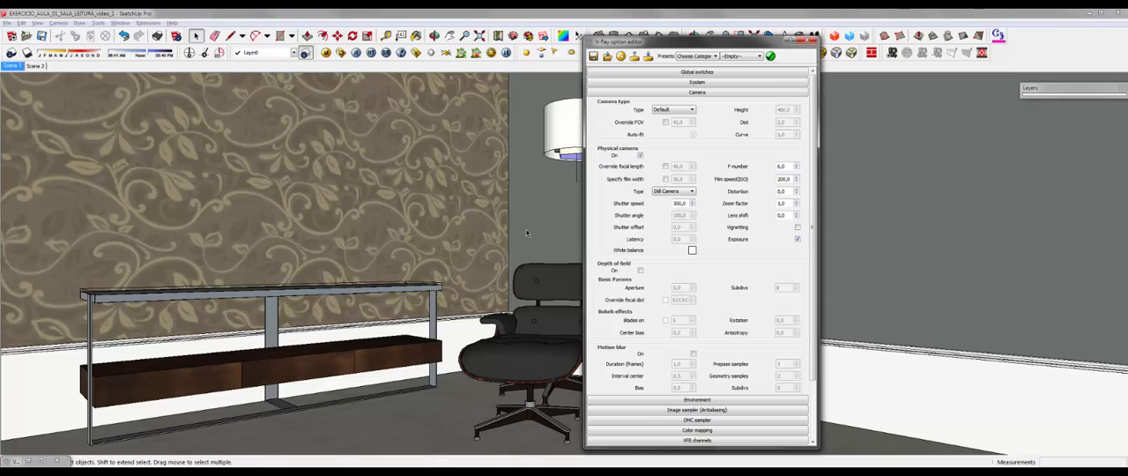
pyautogui.click(807, 40)
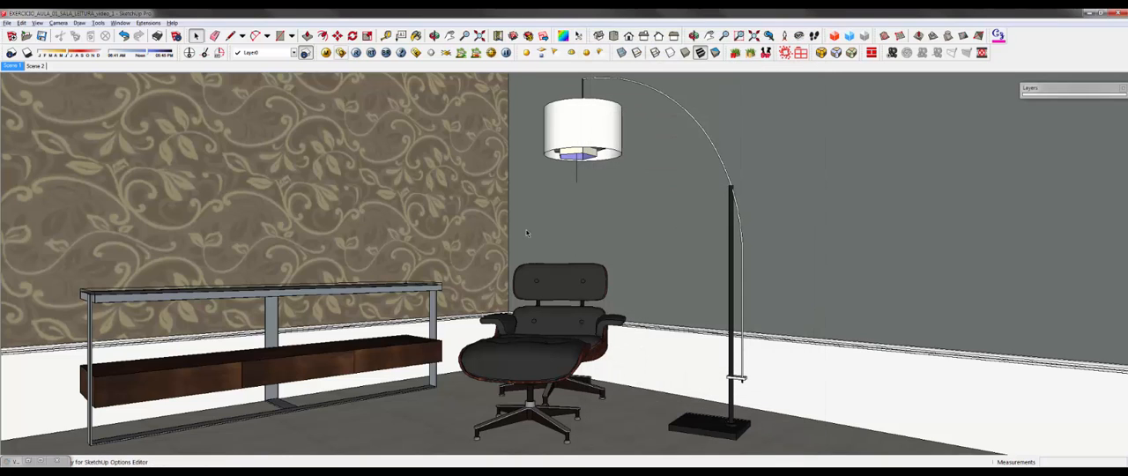
# Step: Render the reading room into the render history and compare it as image B against the previous reading room render as image A
pyautogui.click(356, 53)
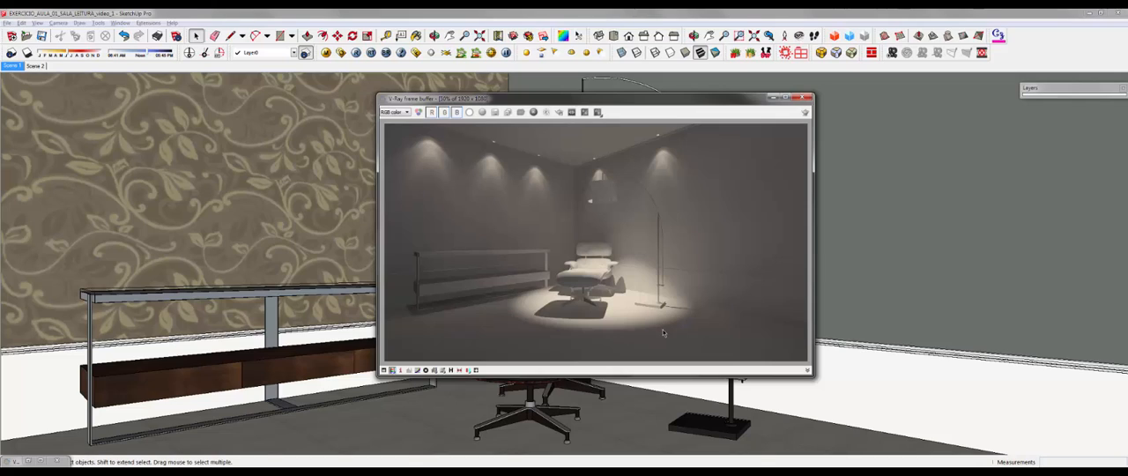
pyautogui.click(452, 370)
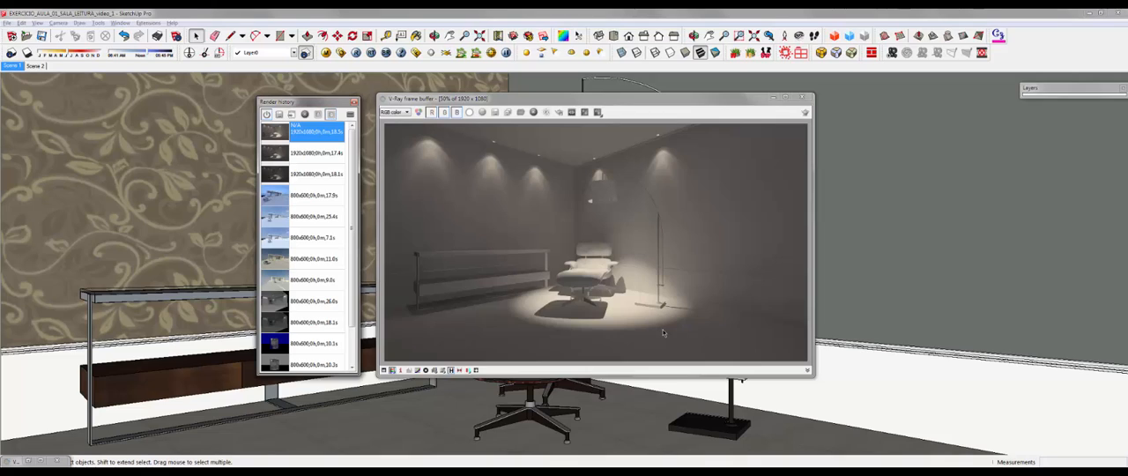
pyautogui.click(317, 154)
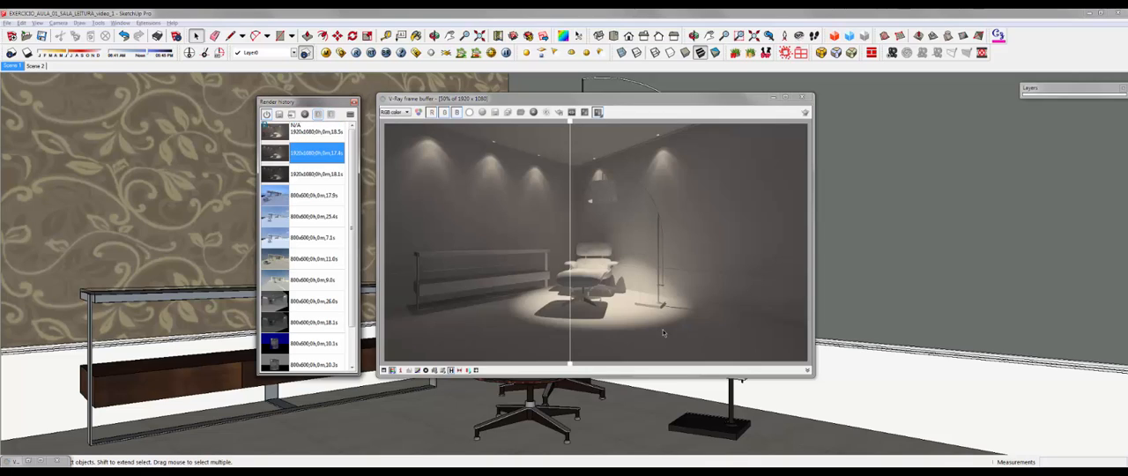
pyautogui.click(318, 114)
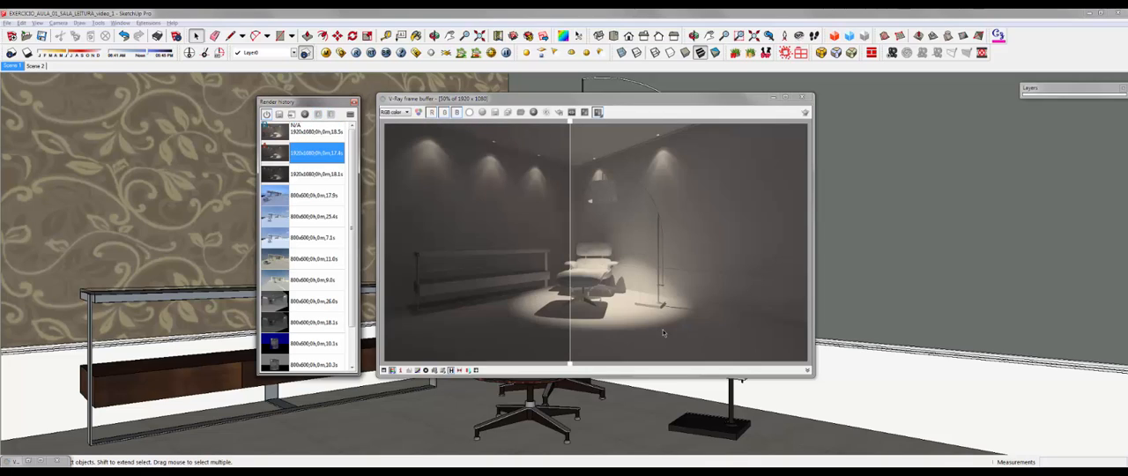
pyautogui.moveTo(571, 243); pyautogui.dragTo(633, 243)
# Step: View the finished SALA_LEITURA reference picture in Windows Photo Viewer and return to SketchUp
pyautogui.moveTo(424, 472)
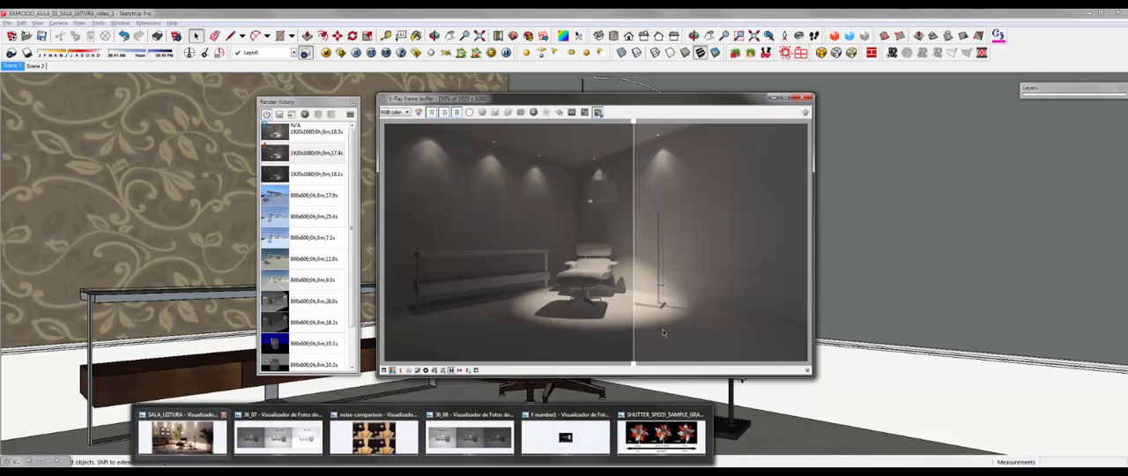
pyautogui.click(182, 434)
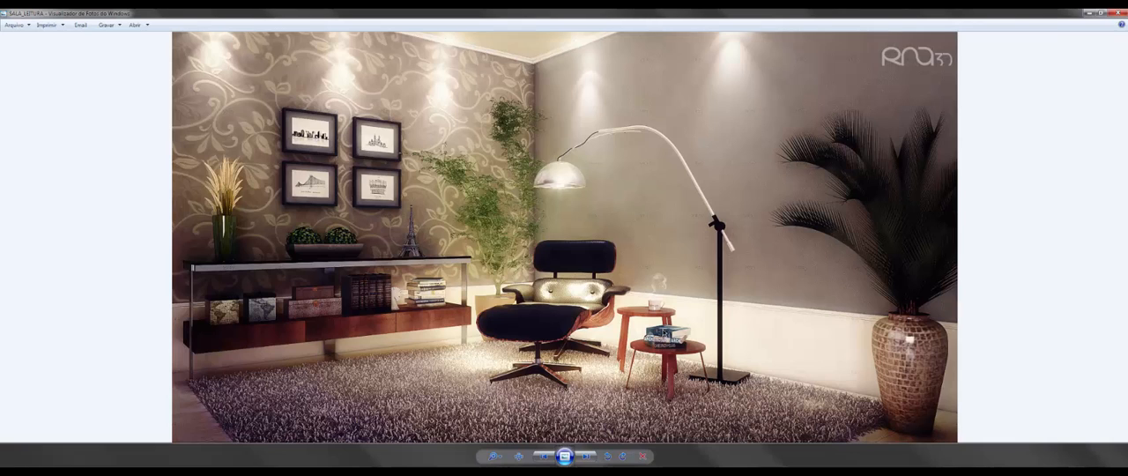
pyautogui.moveTo(423, 472)
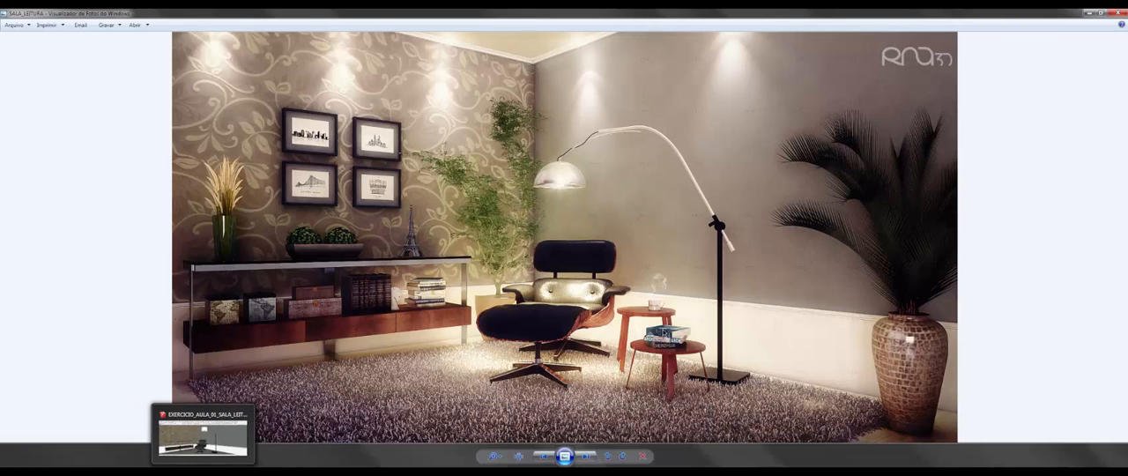
pyautogui.click(205, 472)
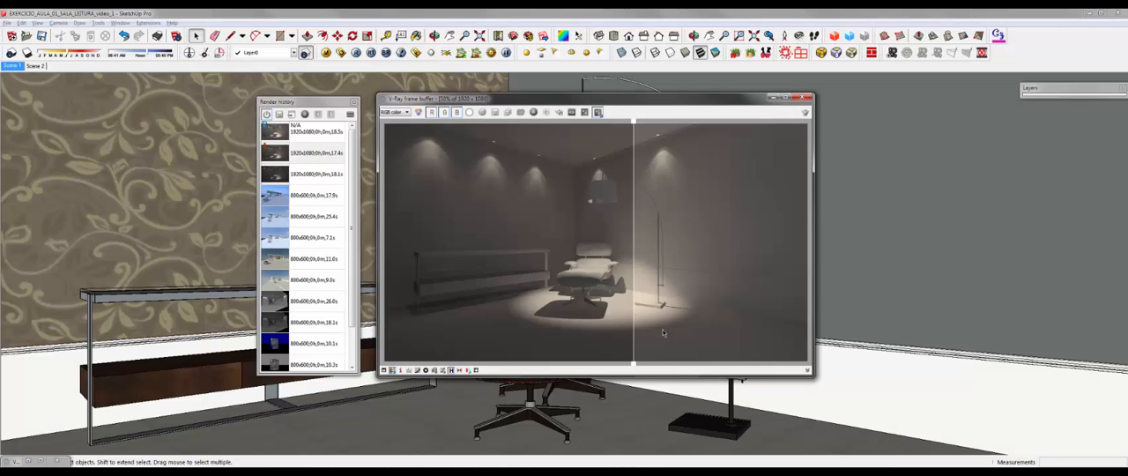
# Step: Turn off the A/B comparison and close the render history and the frame buffer
pyautogui.moveTo(634, 334)
pyautogui.mouseDown()
pyautogui.moveTo(485, 333)
pyautogui.moveTo(738, 333)
pyautogui.moveTo(579, 334)
pyautogui.mouseUp()
pyautogui.click(598, 112)
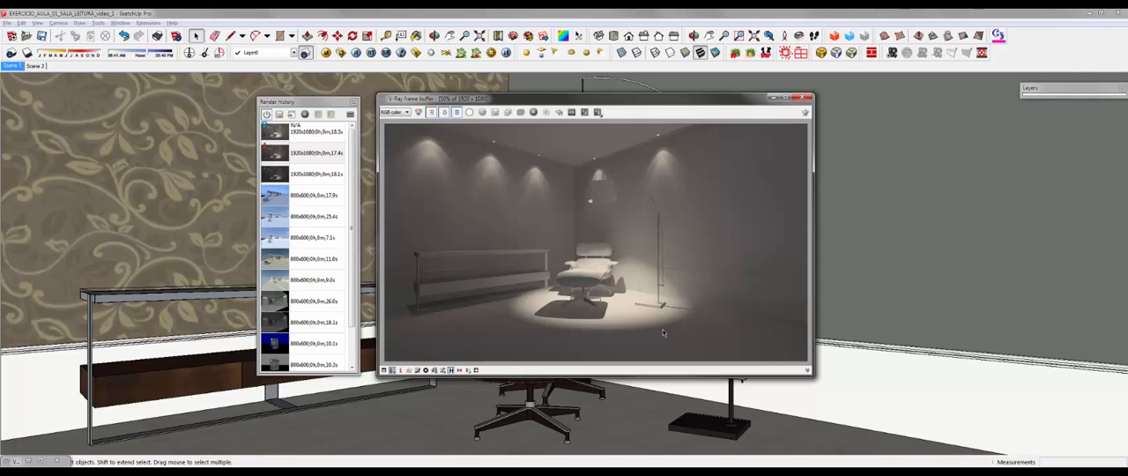
pyautogui.click(354, 103)
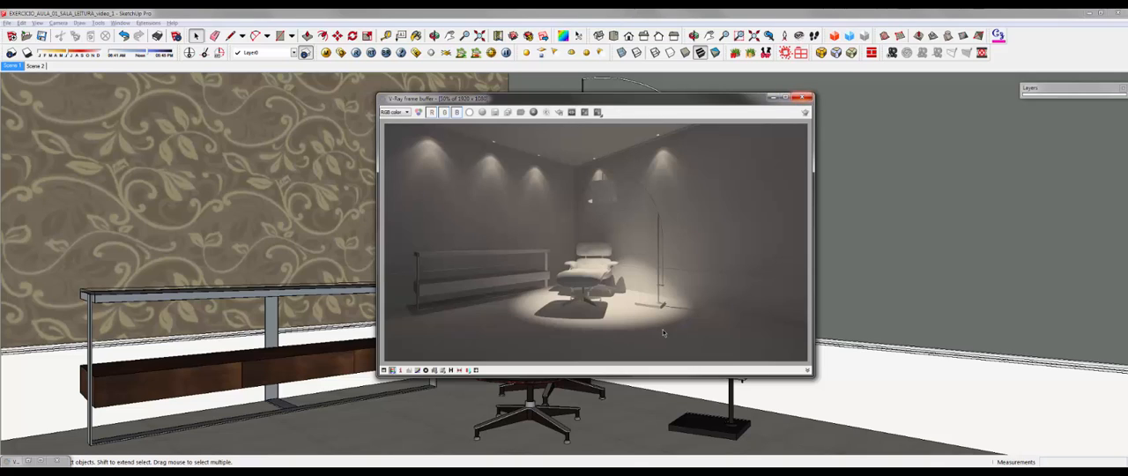
pyautogui.moveTo(714, 97); pyautogui.dragTo(667, 103)
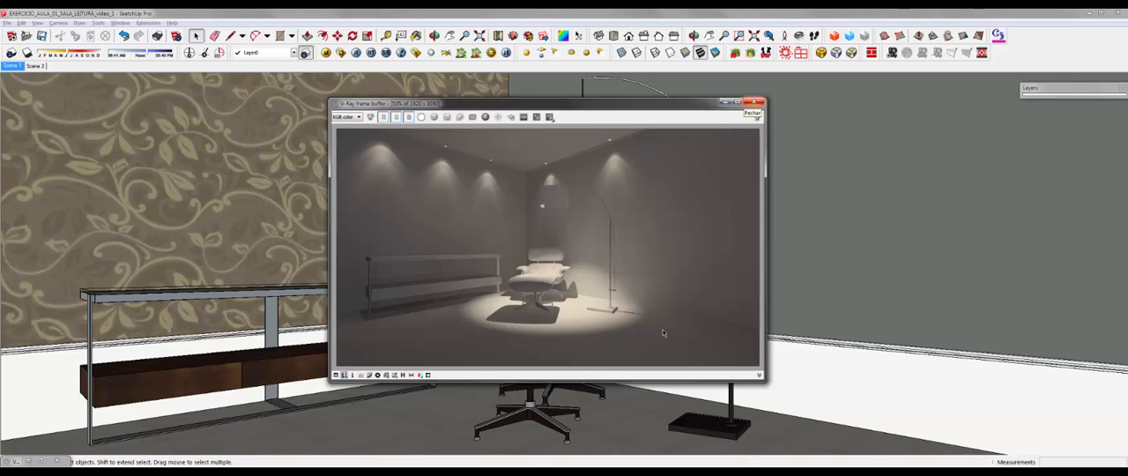
pyautogui.click(754, 102)
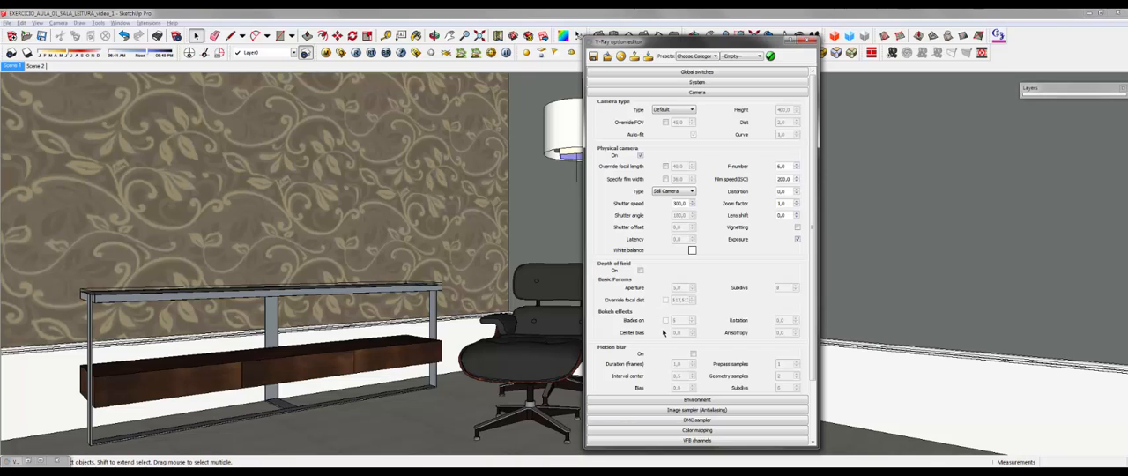
# Step: View the shutter speed sample picture in Windows Photo Viewer and return to SketchUp
pyautogui.moveTo(423, 472)
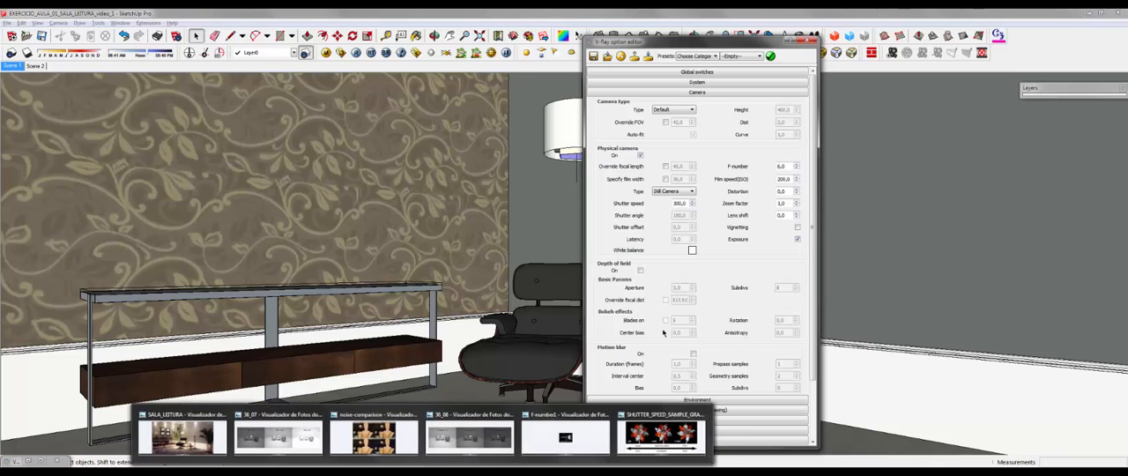
pyautogui.click(662, 434)
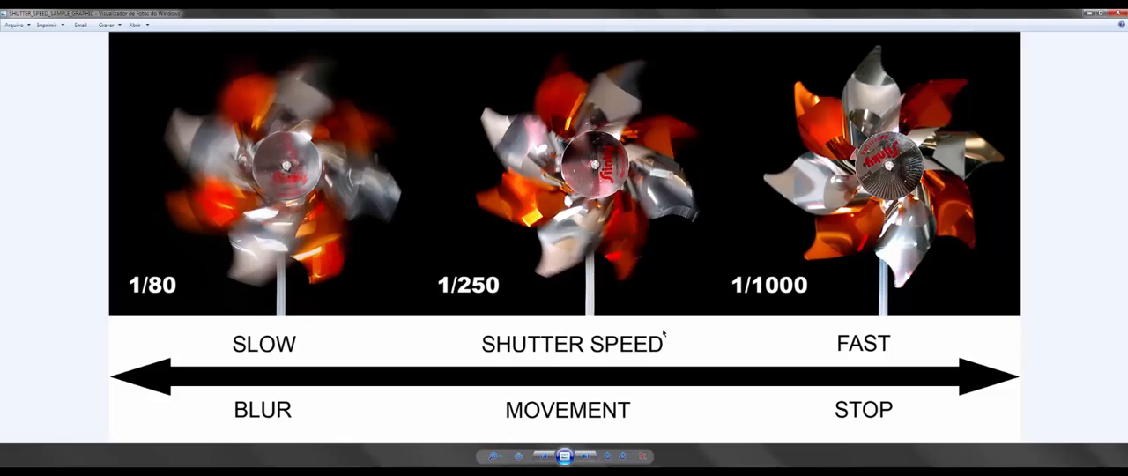
pyautogui.hotkey('alt', 'Tab')
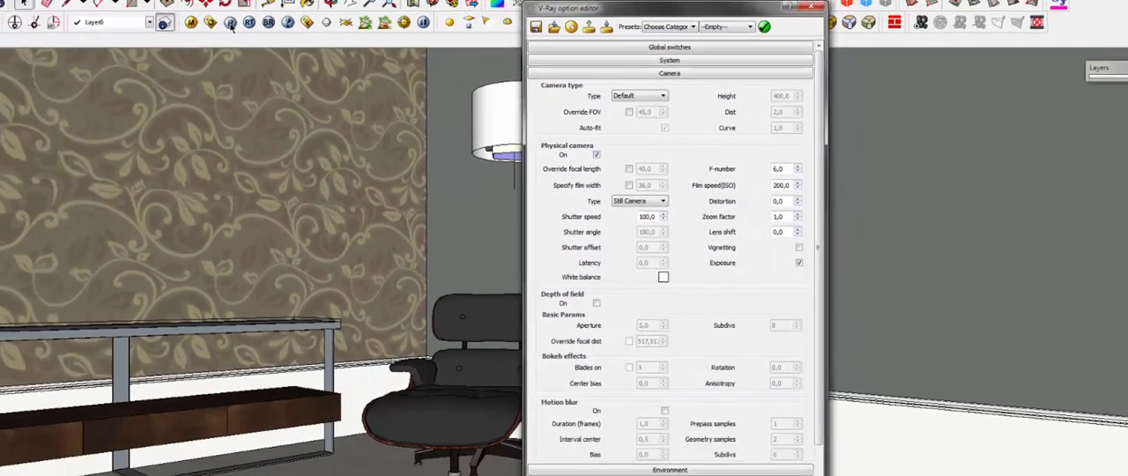
# Step: Render the reading room at shutter speed 100 and compare it as image B against the previous reading room render as image A
pyautogui.click(231, 27)
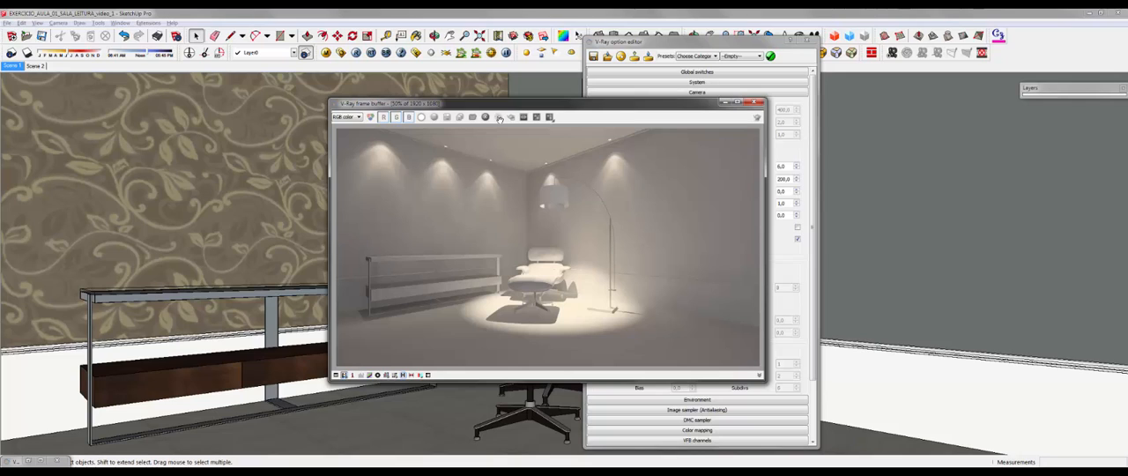
pyautogui.click(499, 118)
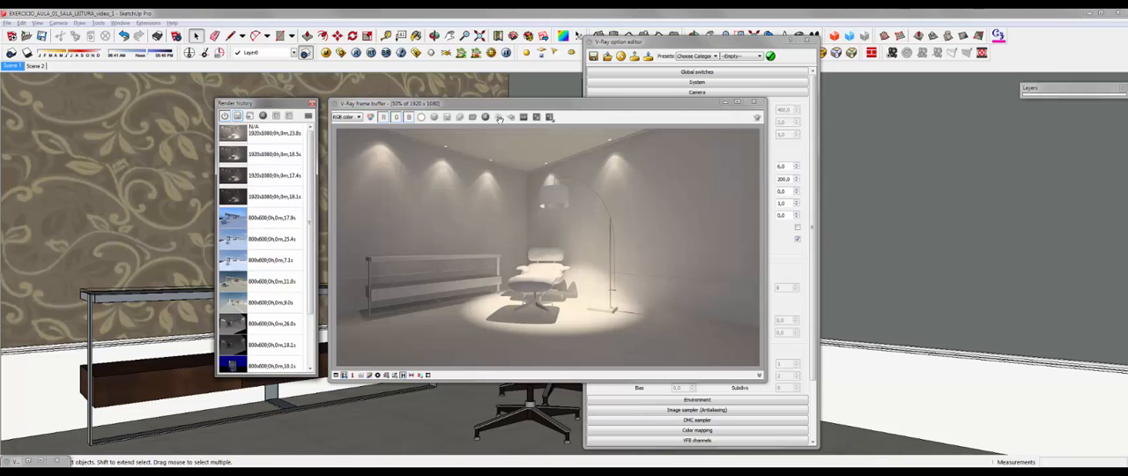
pyautogui.click(274, 133)
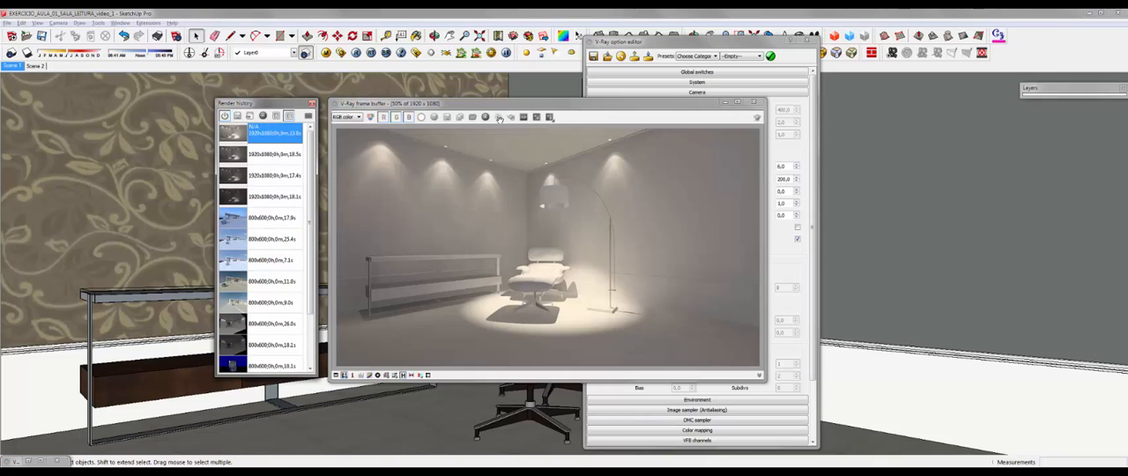
pyautogui.click(289, 115)
pyautogui.click(274, 155)
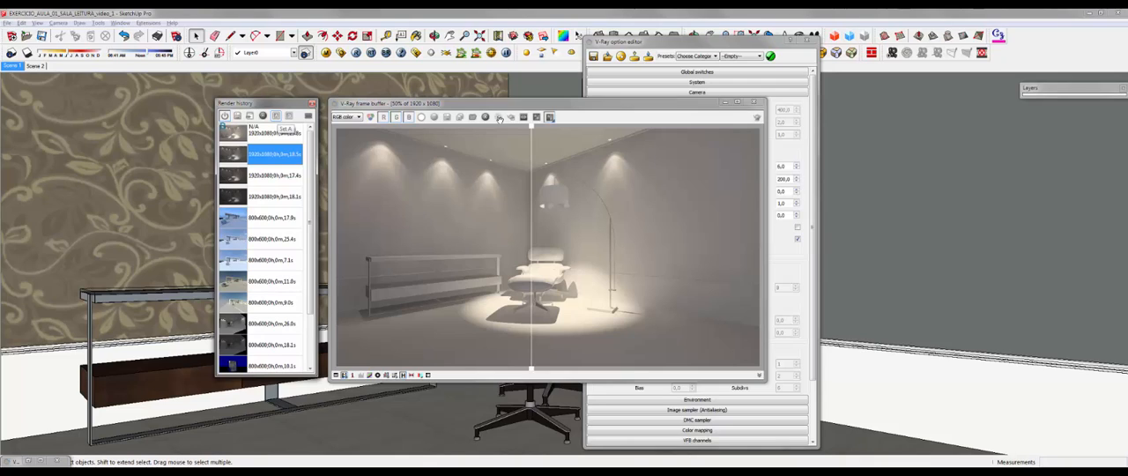
pyautogui.click(276, 115)
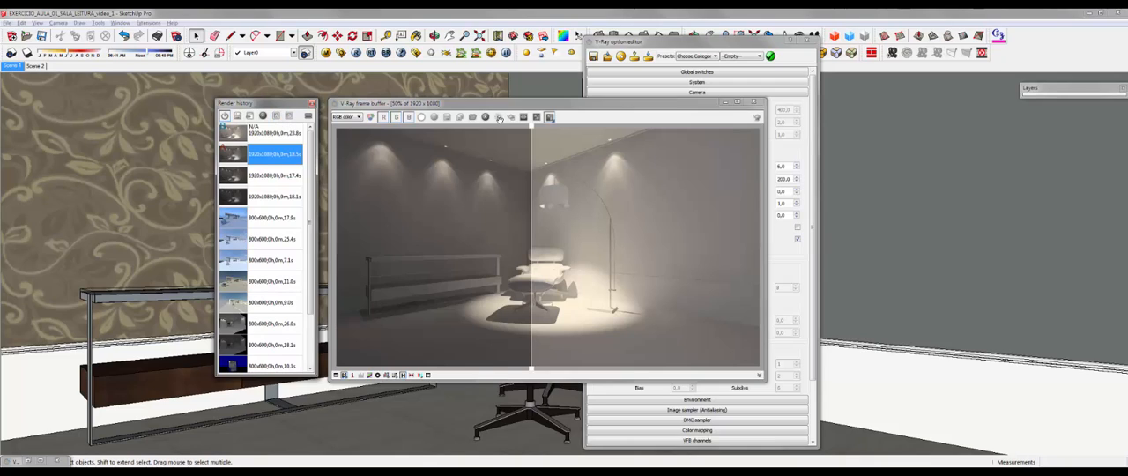
pyautogui.moveTo(531, 247)
pyautogui.mouseDown()
pyautogui.moveTo(737, 247)
pyautogui.moveTo(363, 247)
pyautogui.moveTo(534, 246)
pyautogui.mouseUp()
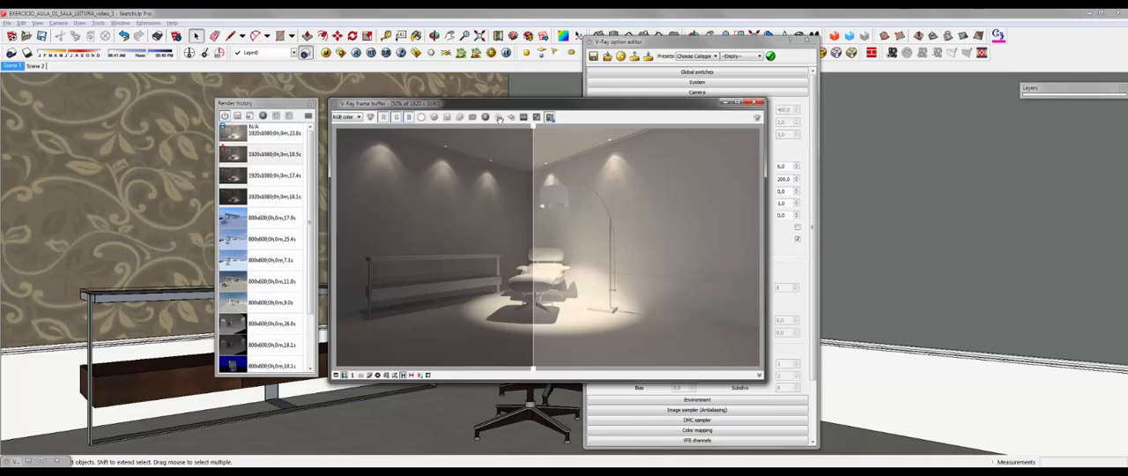
# Step: Compare the newest render against the oldest 1920x1080 render as image A across the full image, and close the render history
pyautogui.click(274, 197)
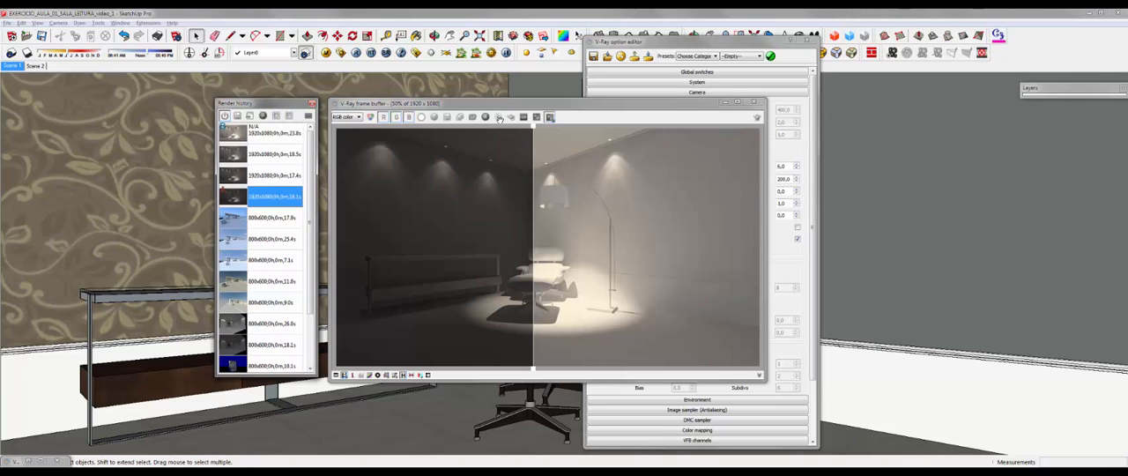
pyautogui.click(499, 118)
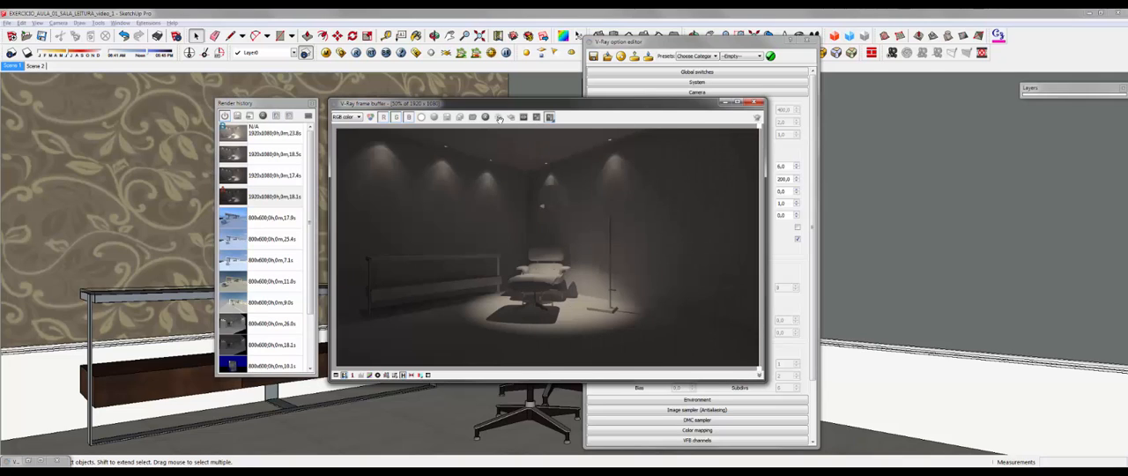
pyautogui.moveTo(760, 126); pyautogui.dragTo(340, 126)
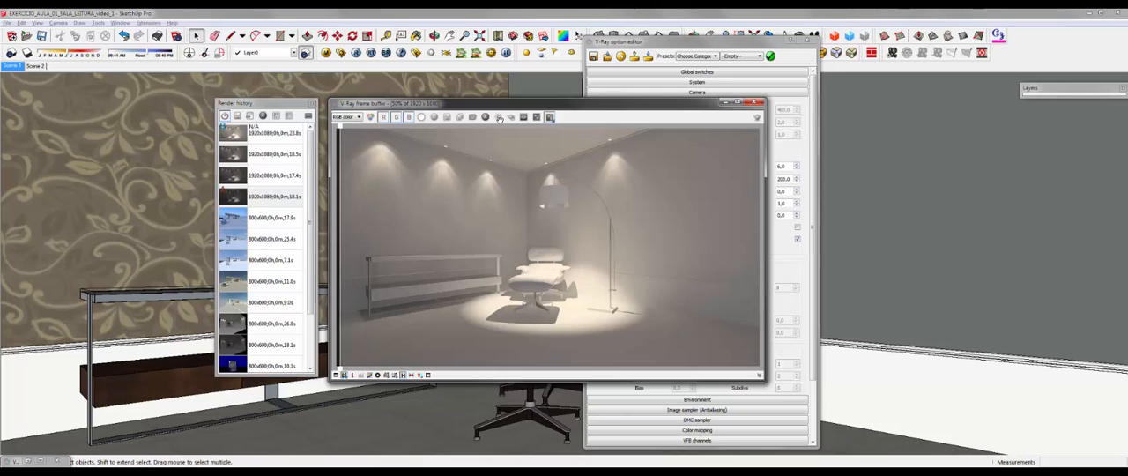
pyautogui.moveTo(499, 104); pyautogui.dragTo(309, 125)
pyautogui.click(311, 103)
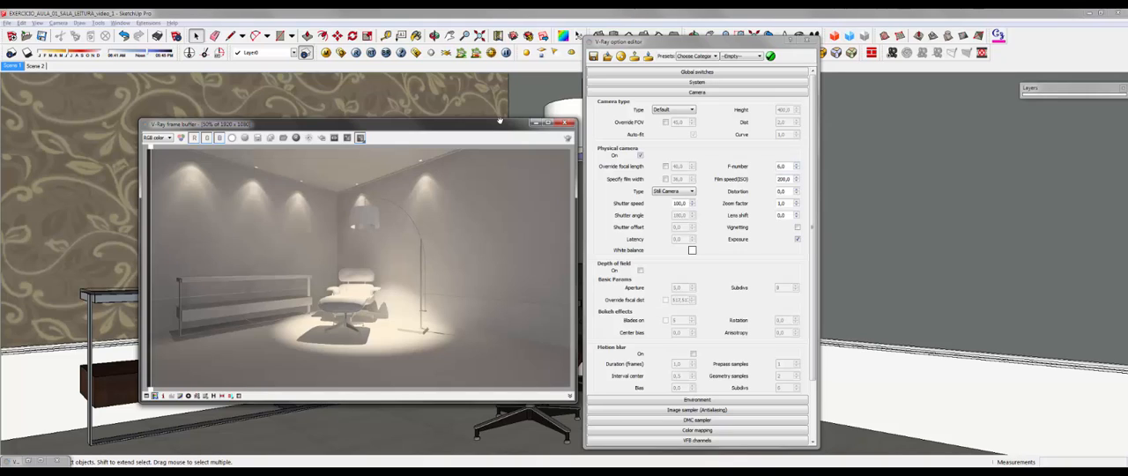
# Step: Set the physical camera's shutter speed to 300, the F-number to 8 and the film speed (ISO) to 100
pyautogui.doubleClick(679, 204)
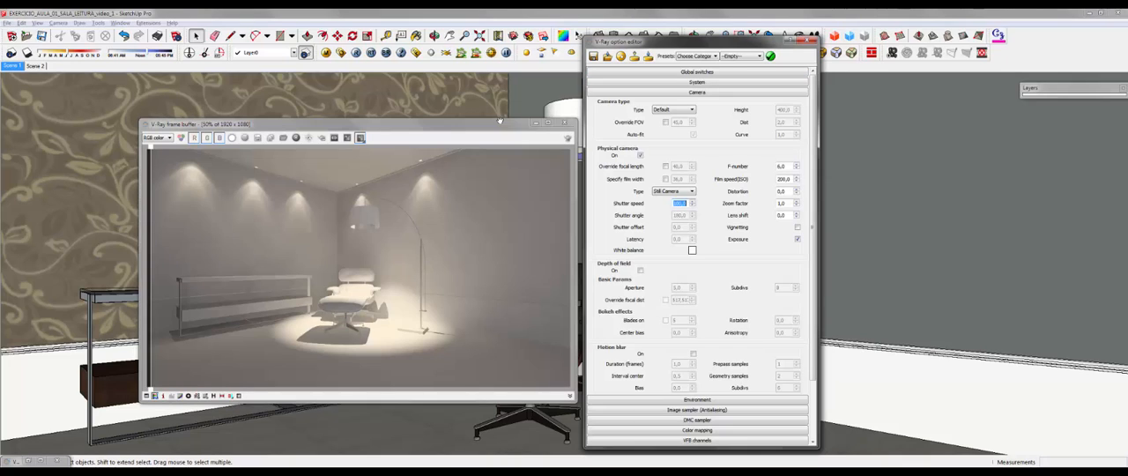
pyautogui.write('300')
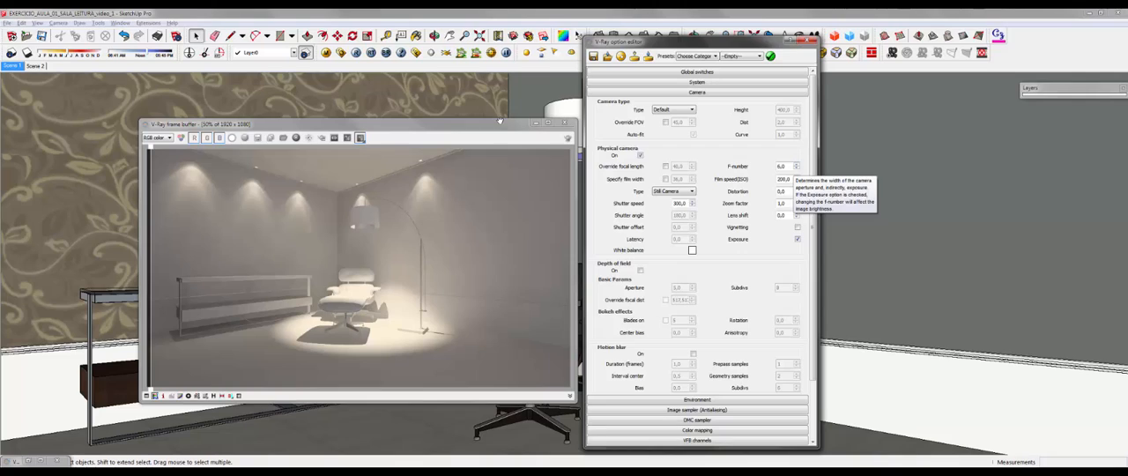
pyautogui.doubleClick(784, 165)
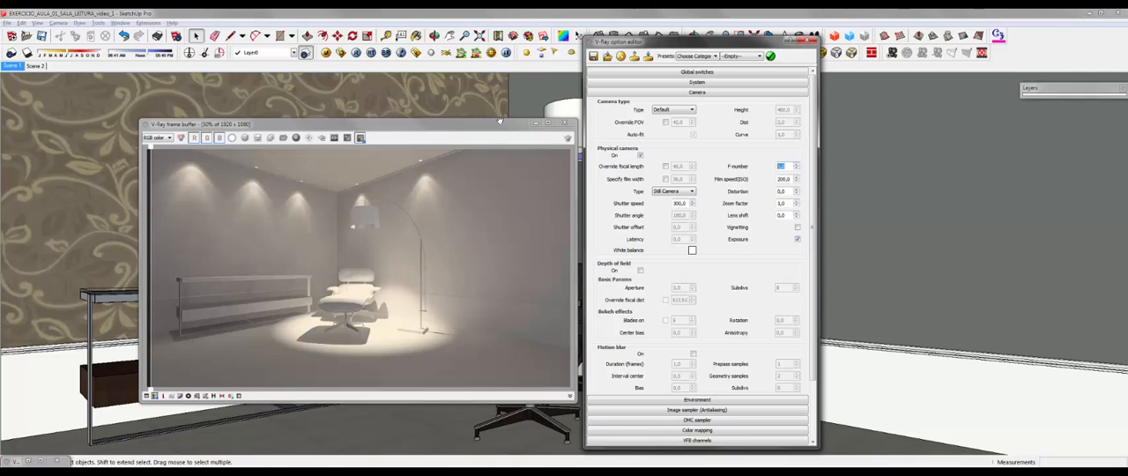
pyautogui.write('8')
pyautogui.press('Tab')
pyautogui.write('2')
# Step: Replace the A/B comparison with region rendering and render a full-height vertical strip over the armchair
pyautogui.moveTo(500, 121); pyautogui.dragTo(500, 101)
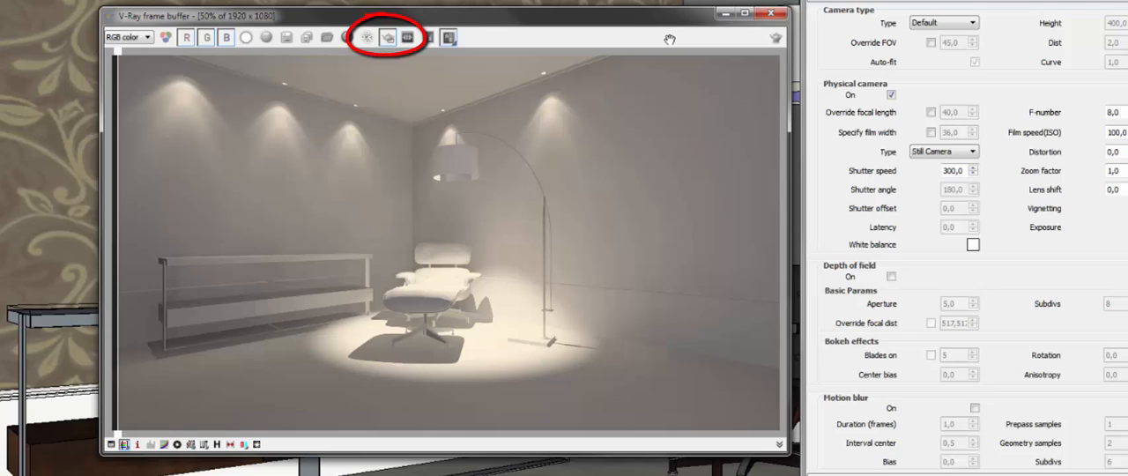
pyautogui.click(450, 38)
pyautogui.moveTo(543, 55)
pyautogui.mouseDown()
pyautogui.moveTo(723, 392)
pyautogui.moveTo(756, 431)
pyautogui.moveTo(772, 432)
pyautogui.mouseUp()
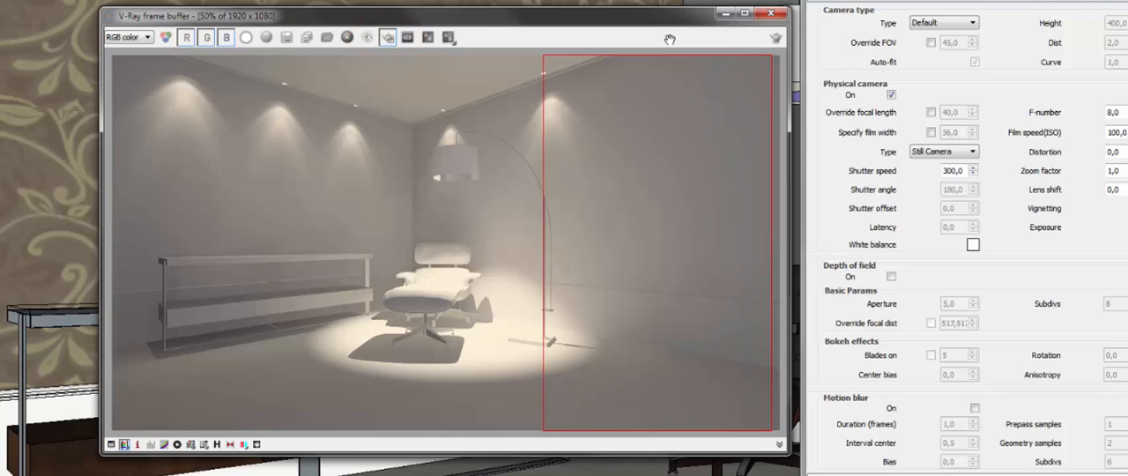
pyautogui.moveTo(378, 54)
pyautogui.mouseDown()
pyautogui.moveTo(433, 164)
pyautogui.moveTo(468, 421)
pyautogui.moveTo(489, 431)
pyautogui.mouseUp()
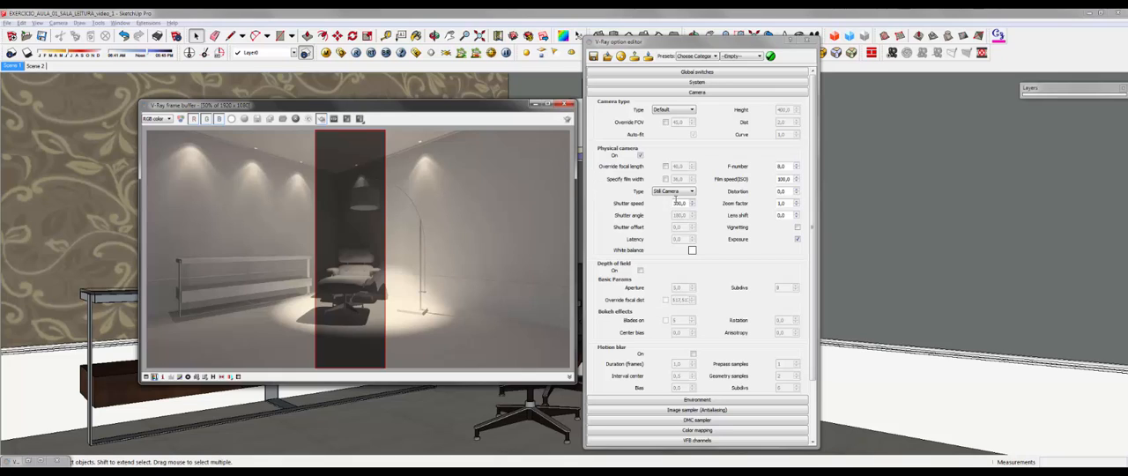
# Step: Set the physical camera's film speed (ISO) to 180 and the F-number to 7
pyautogui.doubleClick(784, 179)
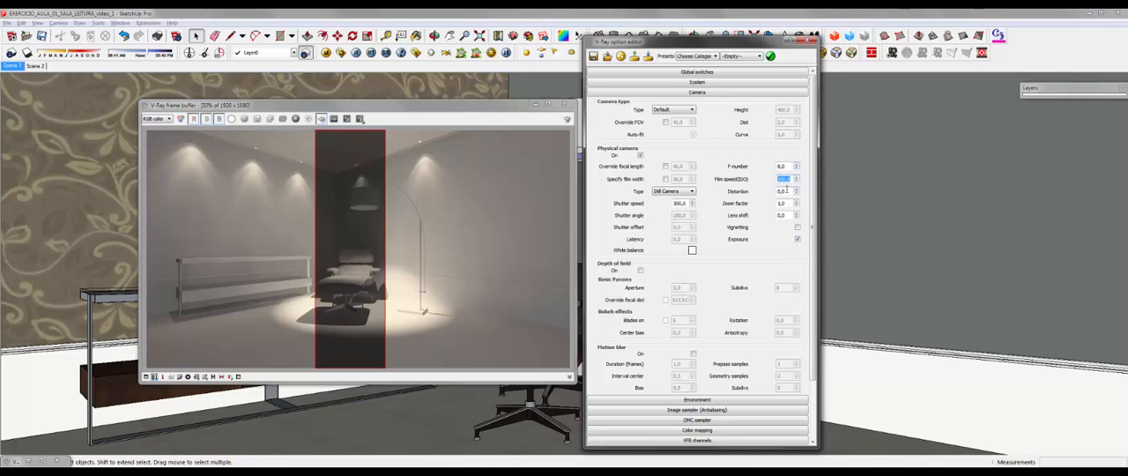
pyautogui.write('180')
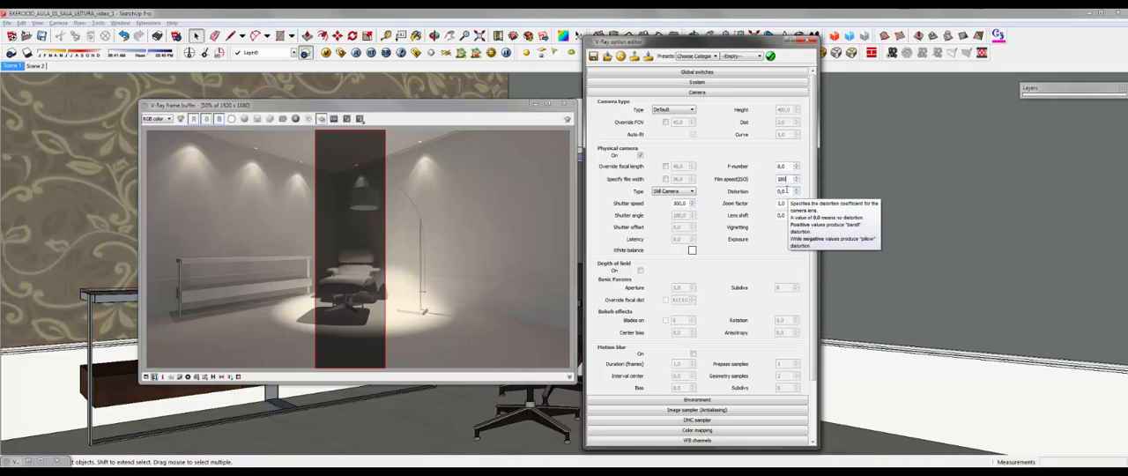
pyautogui.doubleClick(781, 166)
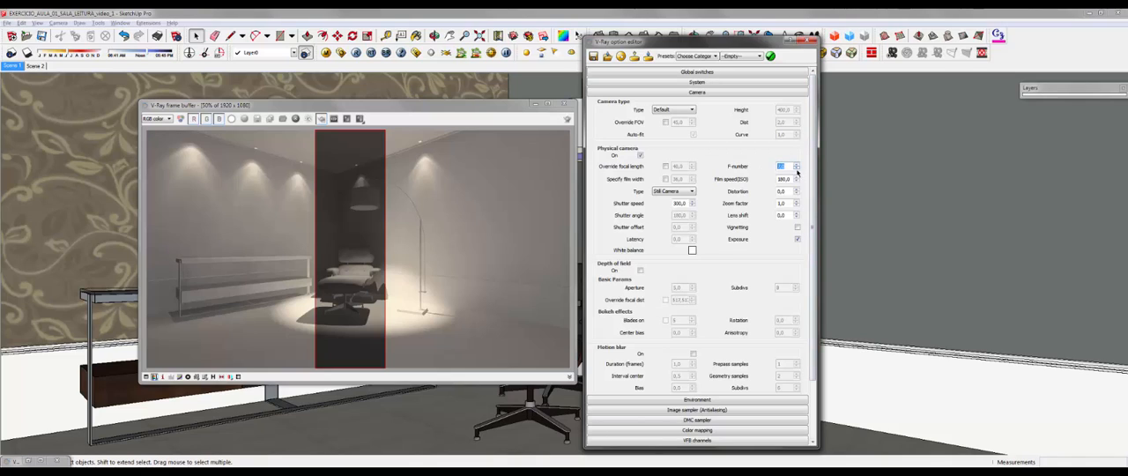
pyautogui.write('7')
# Step: Render a full-height vertical strip over the floor lamp's stand, adjoining the armchair strip, and check it with the region outline switched off and on
pyautogui.moveTo(385, 130); pyautogui.dragTo(460, 389)
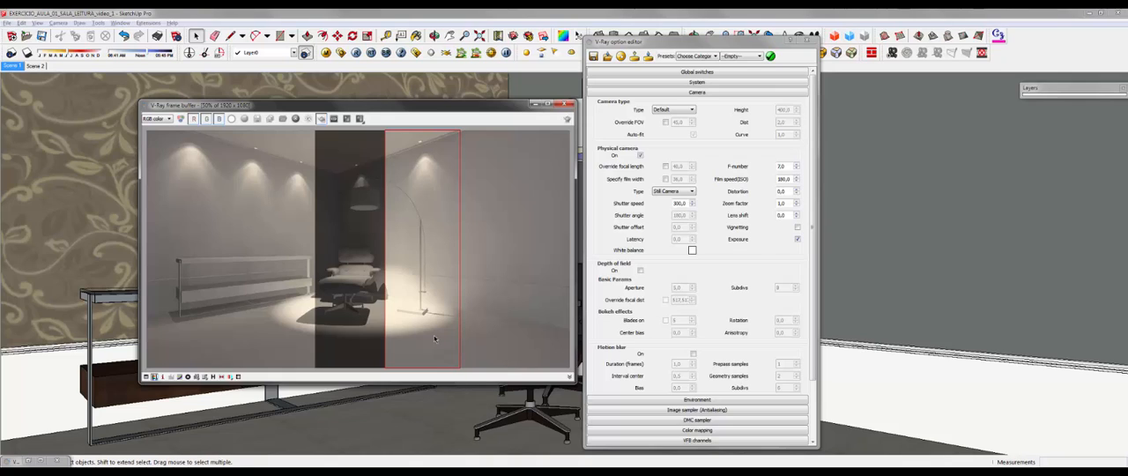
pyautogui.click(567, 118)
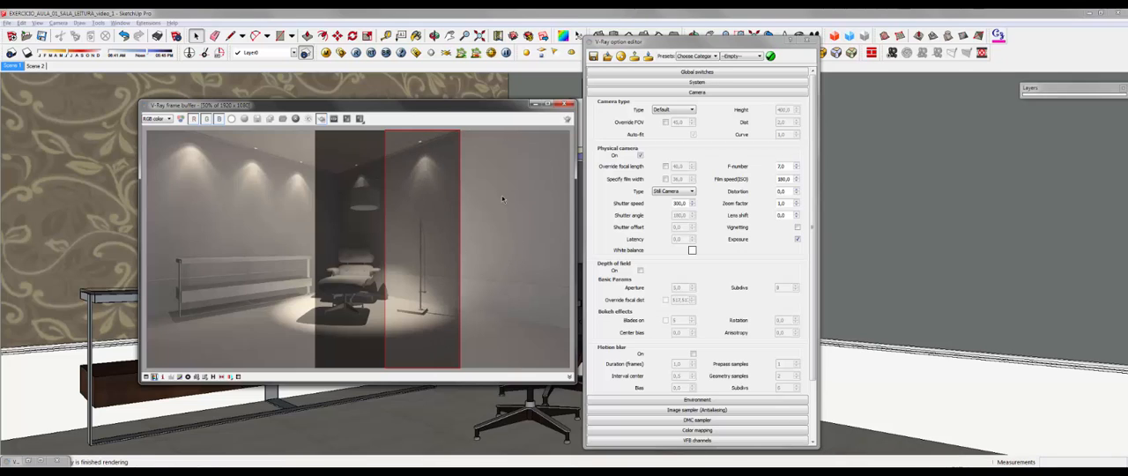
pyautogui.click(321, 120)
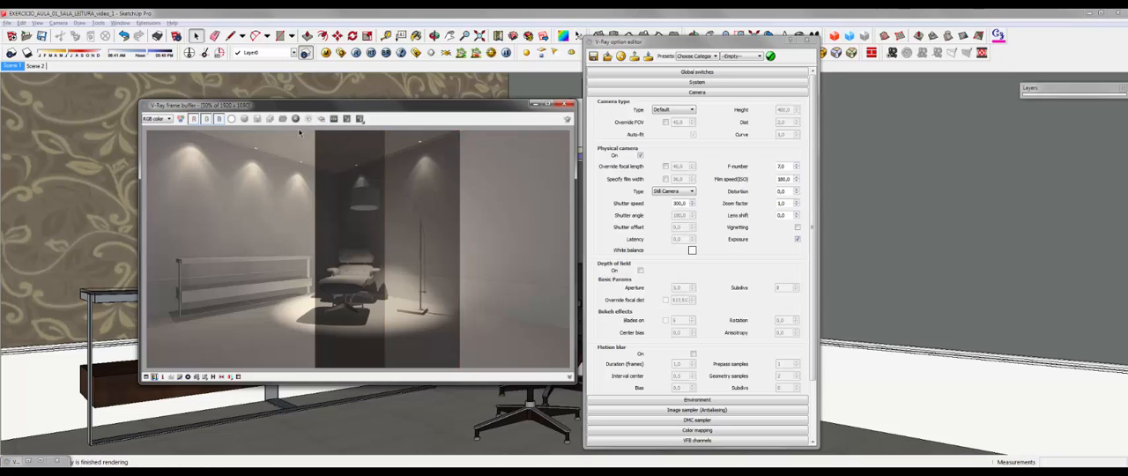
pyautogui.click(321, 118)
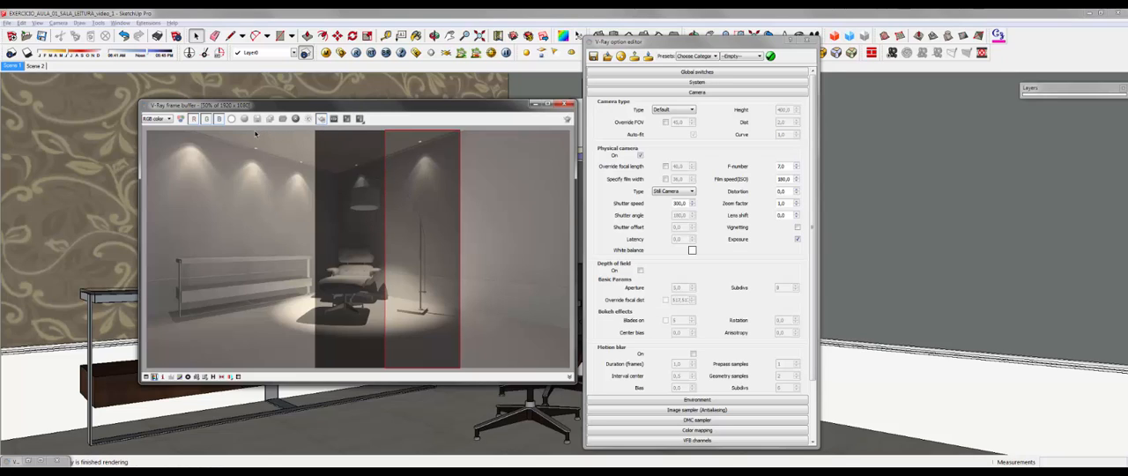
# Step: Render a full-height strip over the sideboard, adjoining the armchair strip, with the shutter speed set to 200, and turn off region rendering
pyautogui.moveTo(255, 131); pyautogui.dragTo(315, 371)
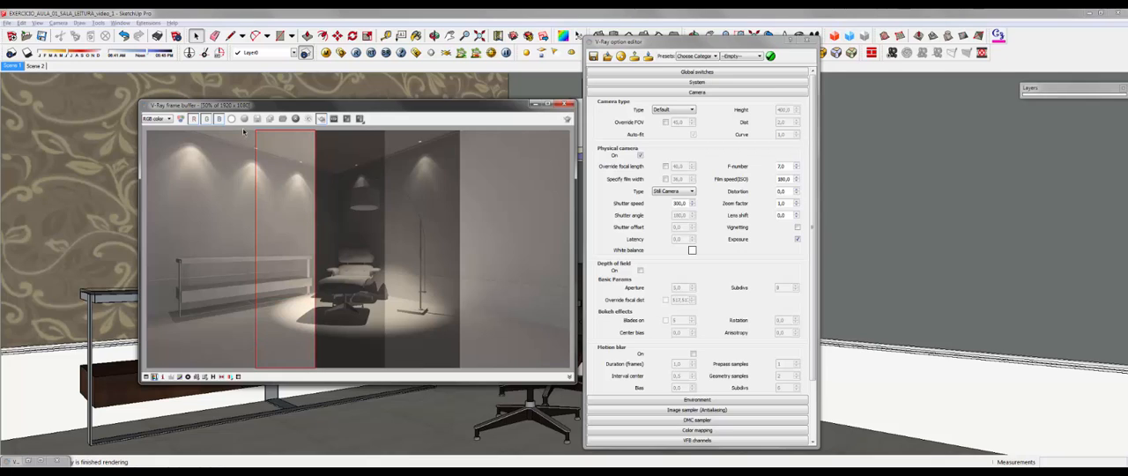
pyautogui.moveTo(243, 131); pyautogui.dragTo(315, 377)
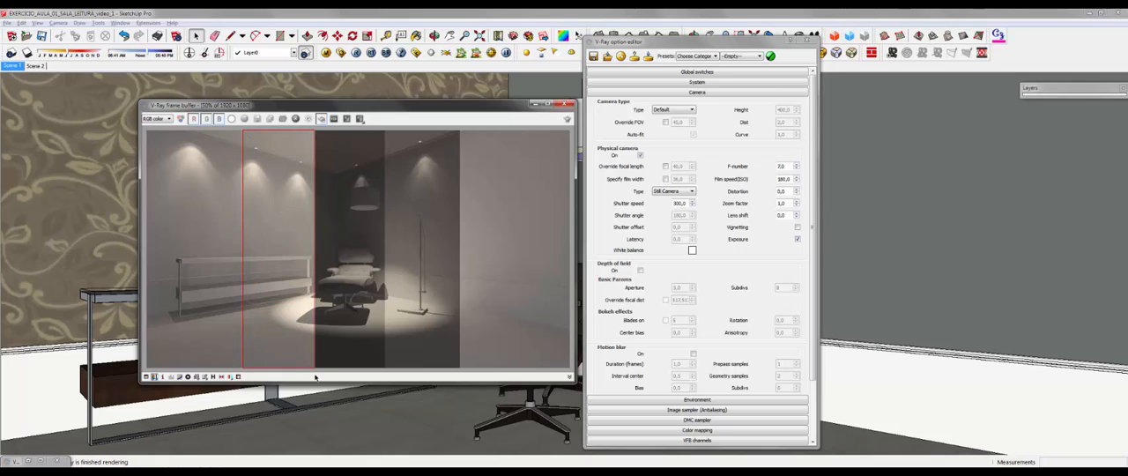
pyautogui.doubleClick(680, 203)
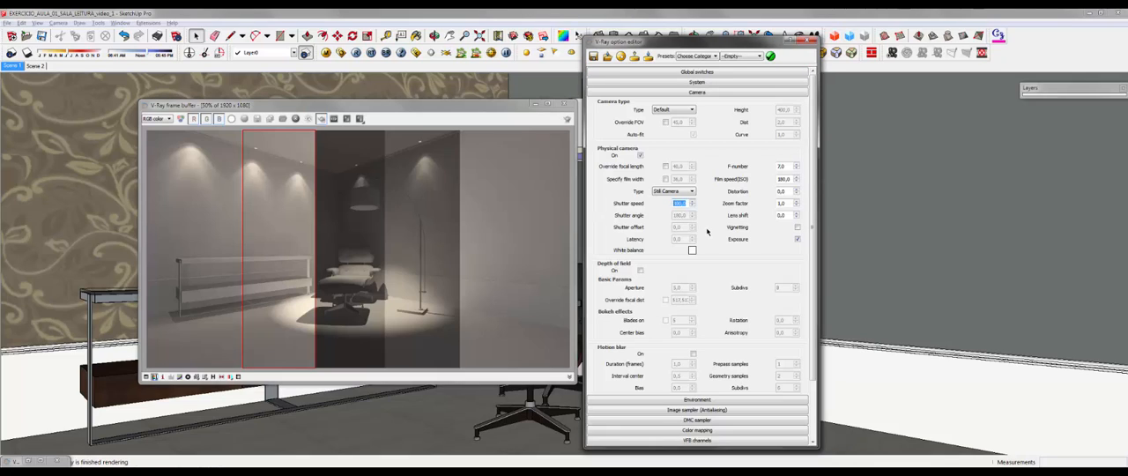
pyautogui.write('200')
pyautogui.press('Return')
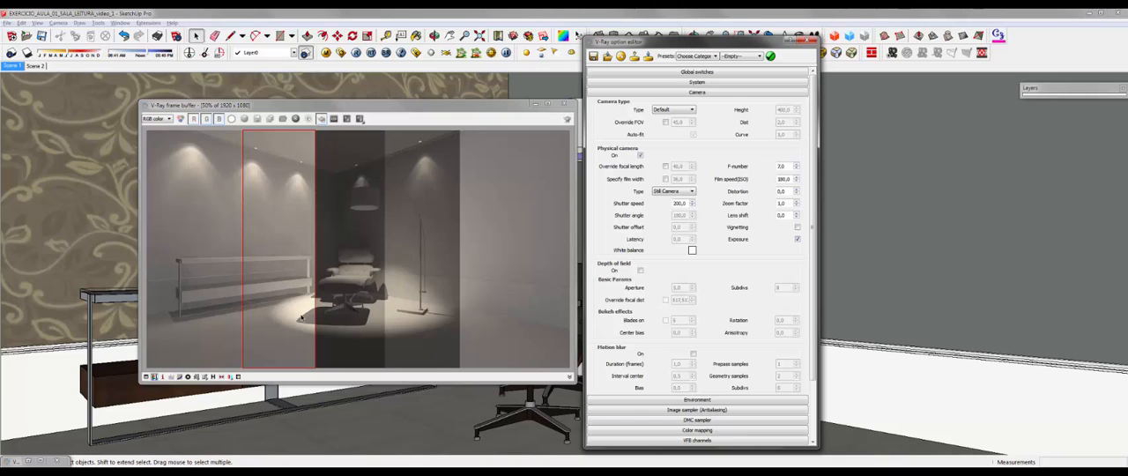
pyautogui.click(356, 54)
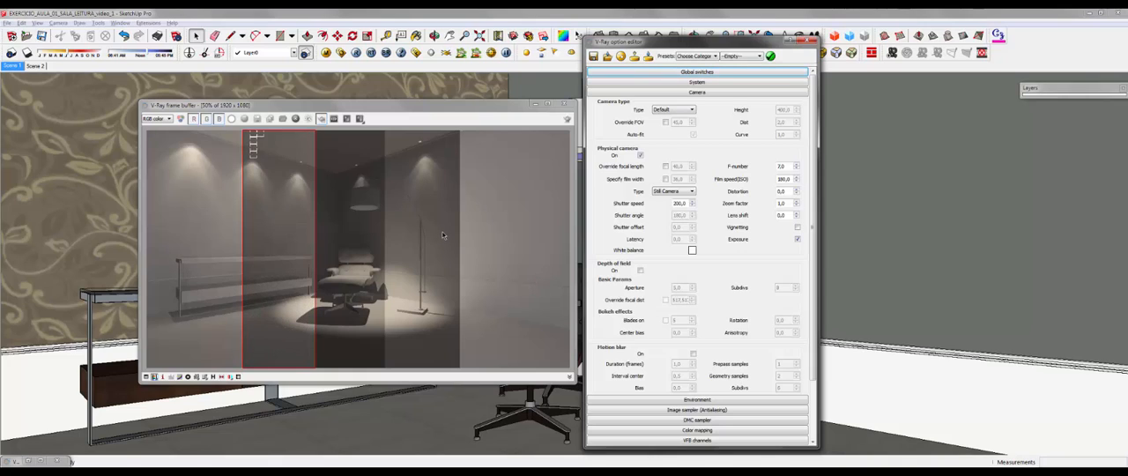
pyautogui.click(321, 118)
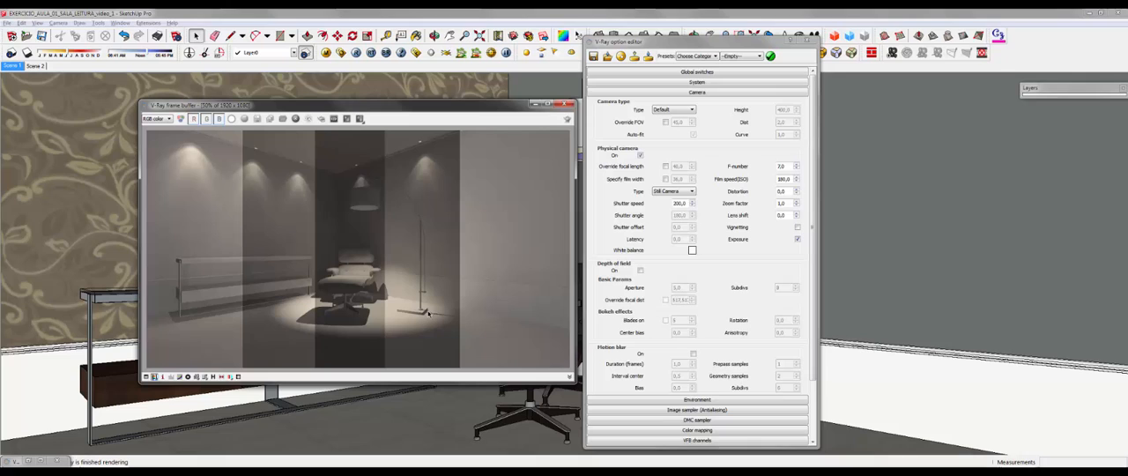
# Step: Examine the differently exposed strips at 100% in the maximized frame buffer, and restore the window to its smaller size
pyautogui.click(547, 104)
pyautogui.doubleClick(626, 237)
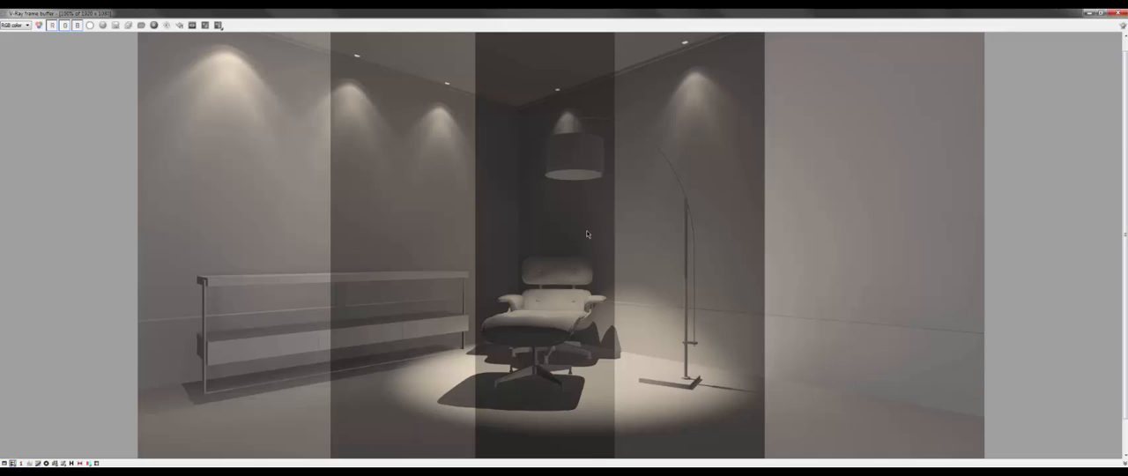
pyautogui.scroll(-2, 581, 224)
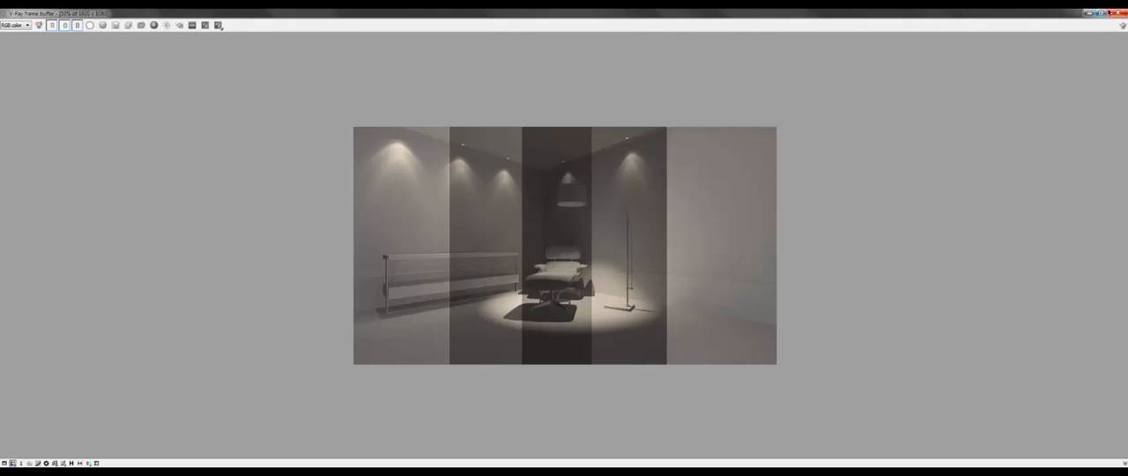
pyautogui.click(1101, 13)
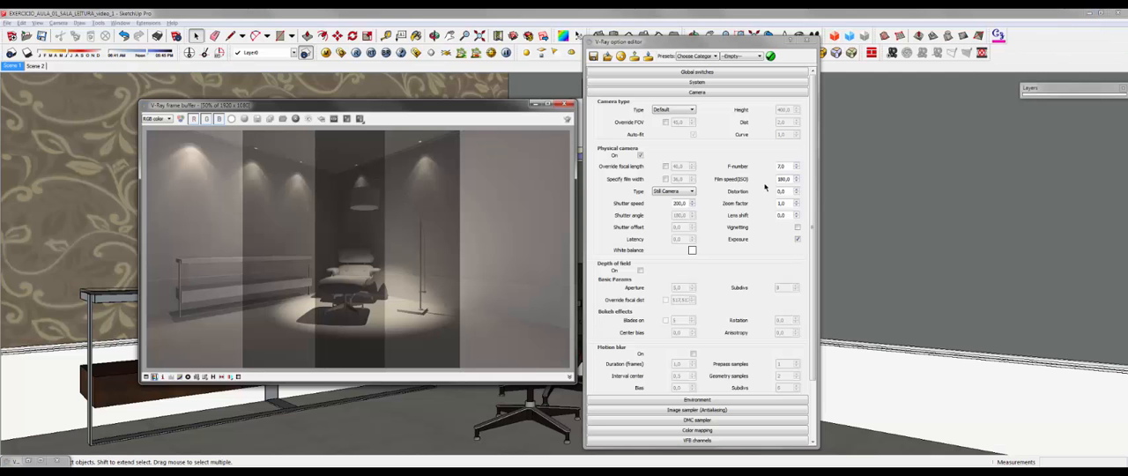
pyautogui.click(791, 179)
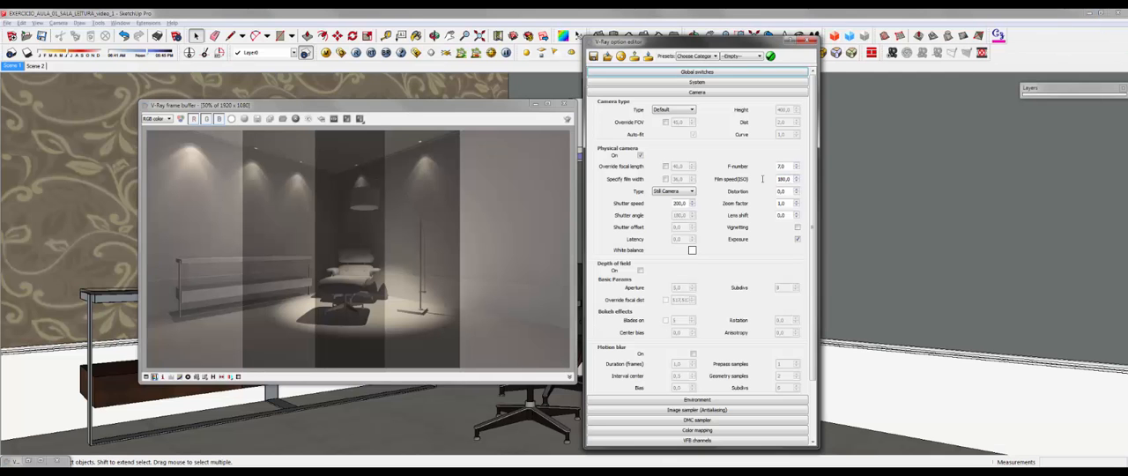
# Step: Set the physical camera's shutter speed to 250
pyautogui.doubleClick(781, 166)
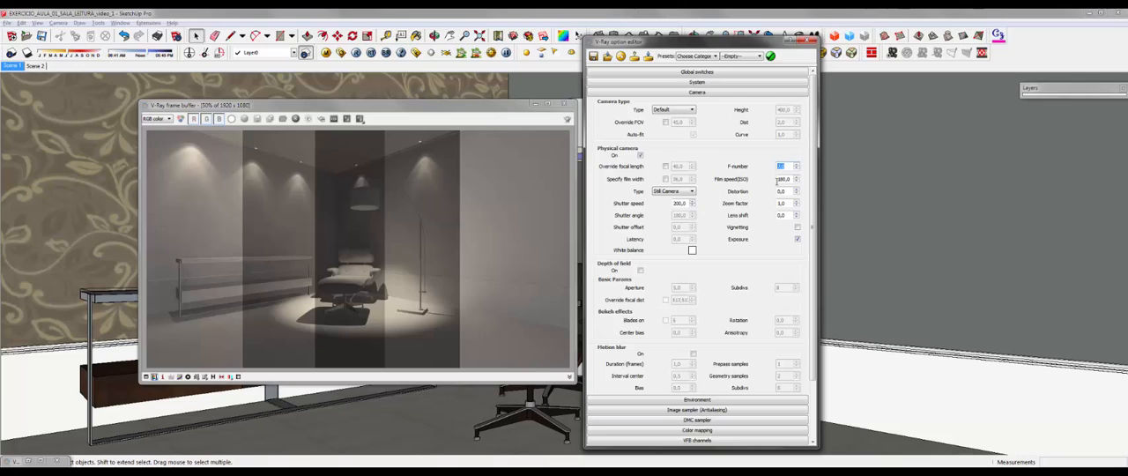
pyautogui.click(689, 204)
pyautogui.hotkey('ctrl', 'a')
pyautogui.write('250')
pyautogui.press('Return')
# Step: Examine the exposure strips around the armchair, floor lamp and wall lights at 100% in the frame buffer
pyautogui.scroll(1, 379, 303)
pyautogui.moveTo(363, 289); pyautogui.dragTo(327, 262, button='middle')
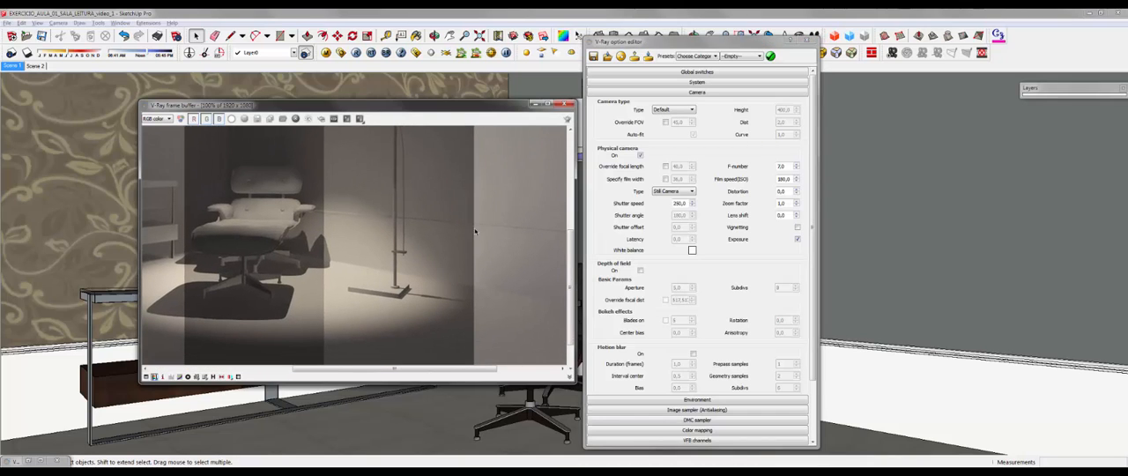
pyautogui.moveTo(368, 212); pyautogui.dragTo(483, 318, button='middle')
pyautogui.moveTo(295, 129); pyautogui.dragTo(354, 183, button='middle')
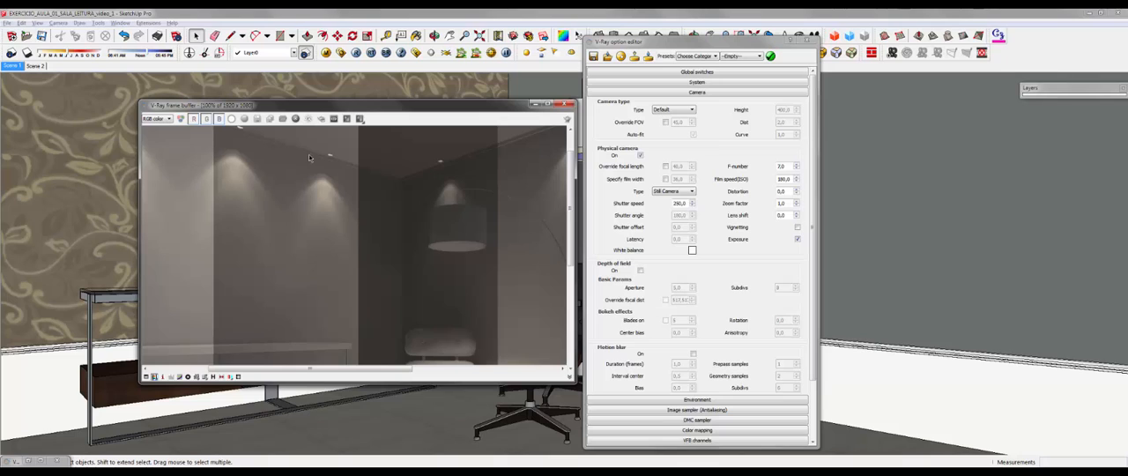
pyautogui.moveTo(235, 146); pyautogui.dragTo(356, 177, button='middle')
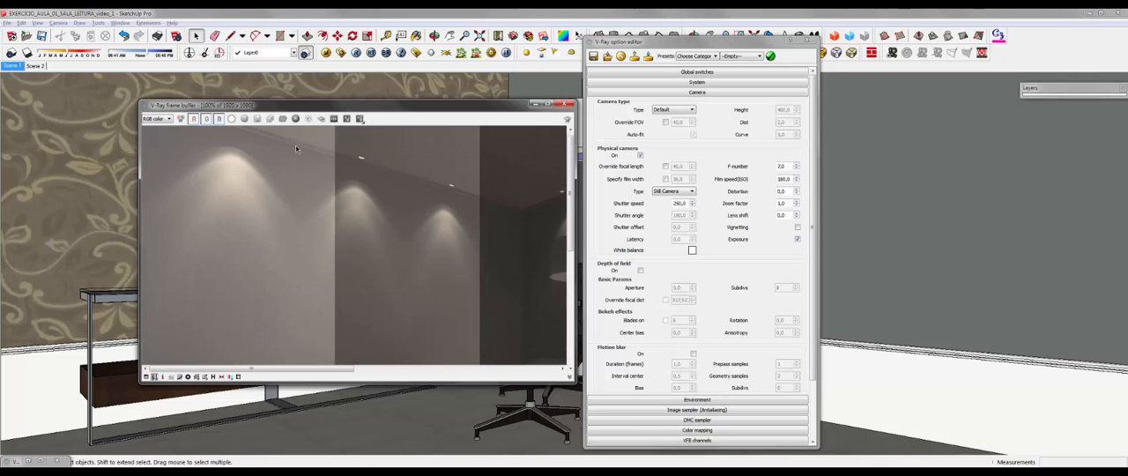
pyautogui.scroll(-1, 394, 223)
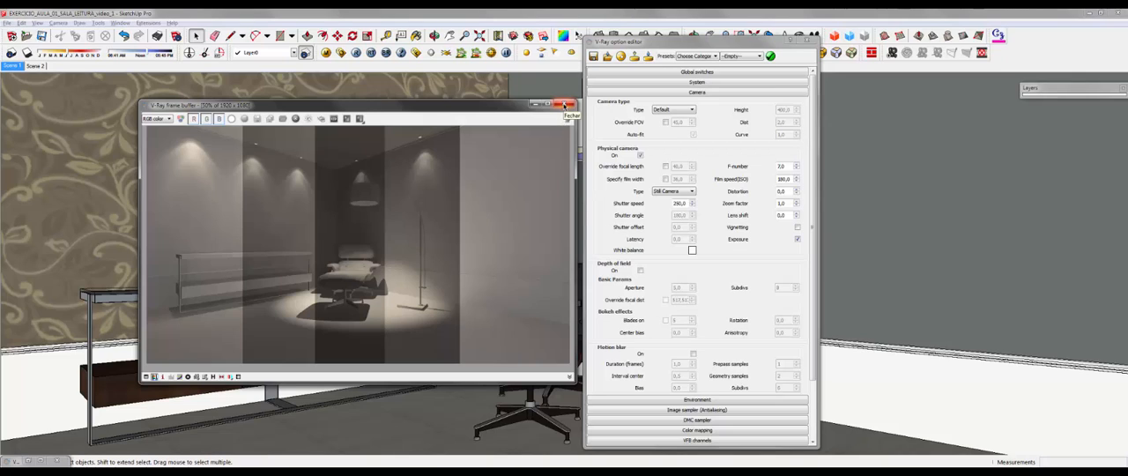
# Step: Collapse the camera settings and expand the Indirect illumination (GI) settings in the V-Ray options
pyautogui.click(712, 188)
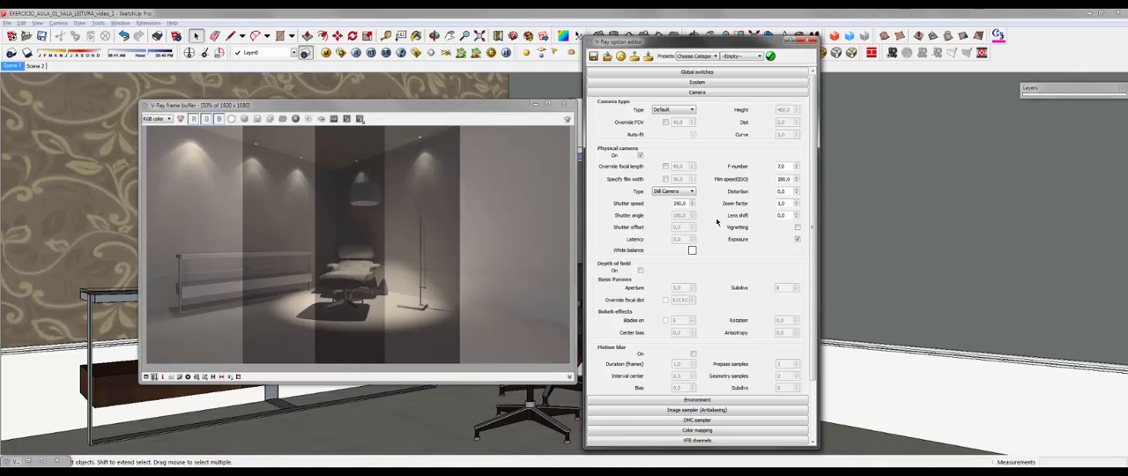
pyautogui.scroll(-2, 718, 222)
pyautogui.scroll(2, 718, 183)
pyautogui.click(695, 92)
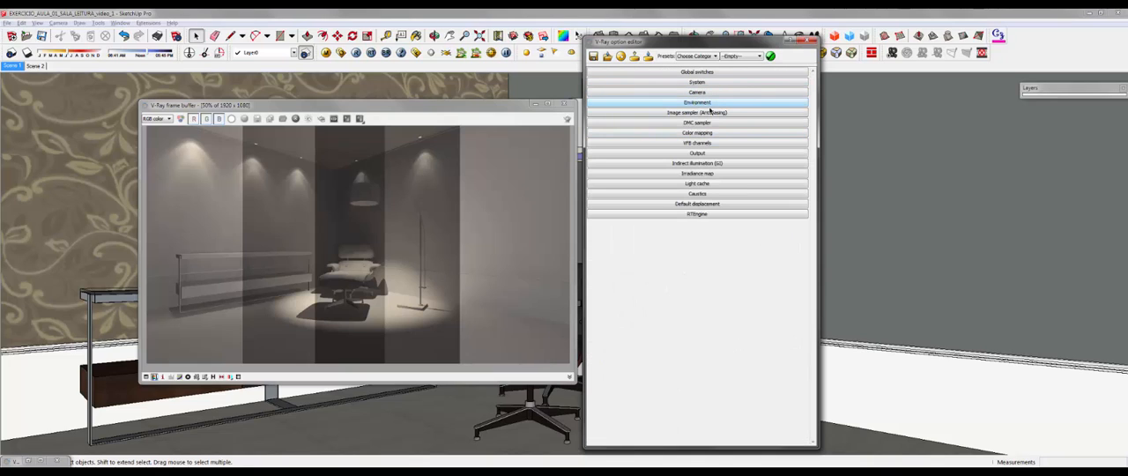
pyautogui.click(703, 164)
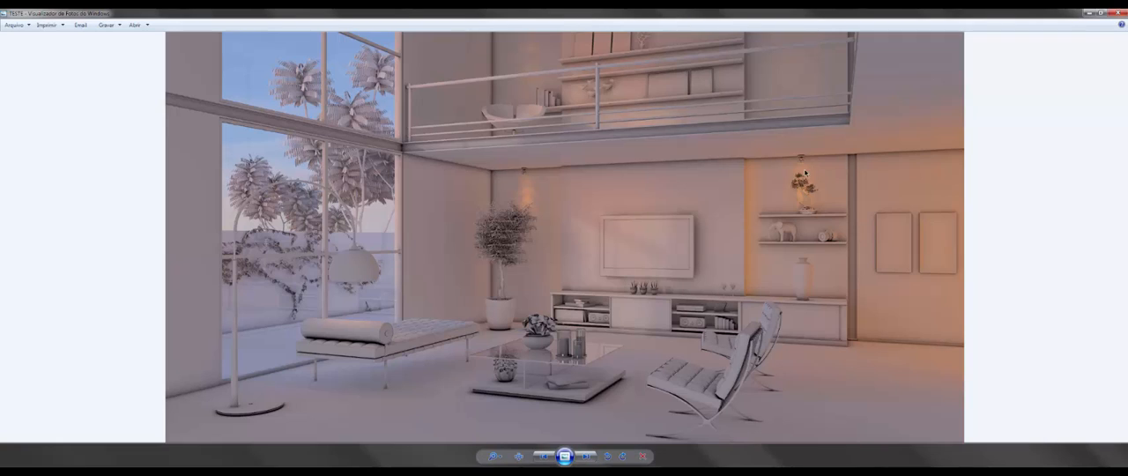
# Step: Inspect the living room render TESTE up close in Windows Photo Viewer, covering furniture, wall, shelves and mezzanine, and return to SketchUp
pyautogui.scroll(4, 472, 165)
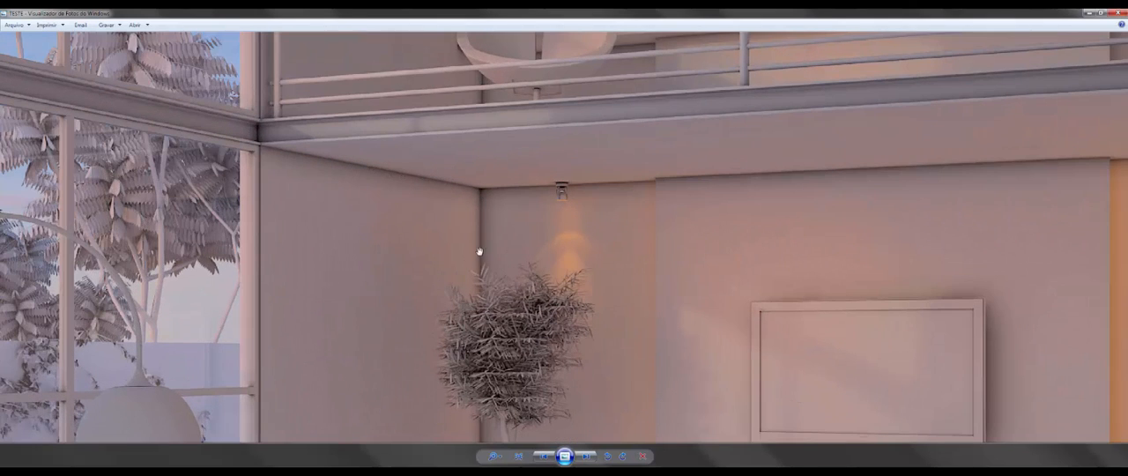
pyautogui.moveTo(476, 262); pyautogui.dragTo(468, 112)
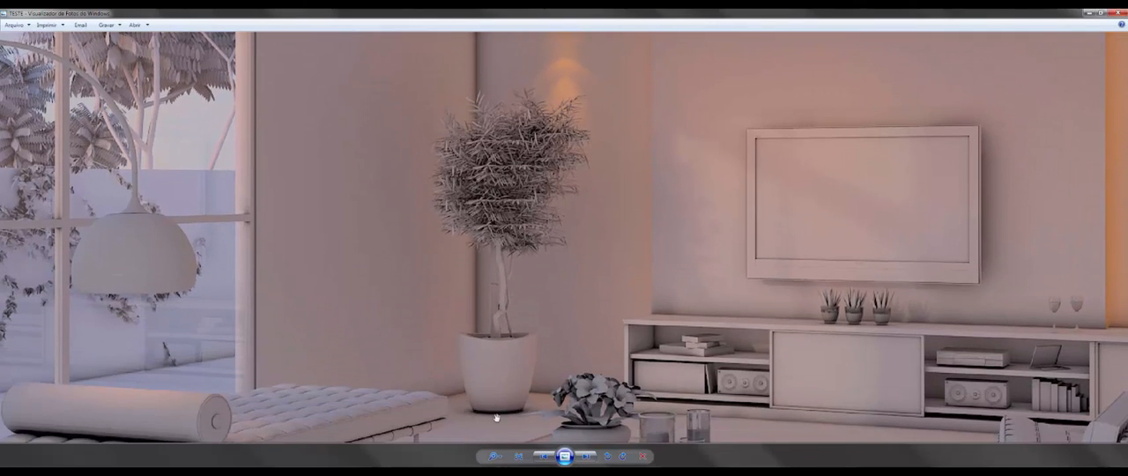
pyautogui.moveTo(495, 416); pyautogui.dragTo(554, 253)
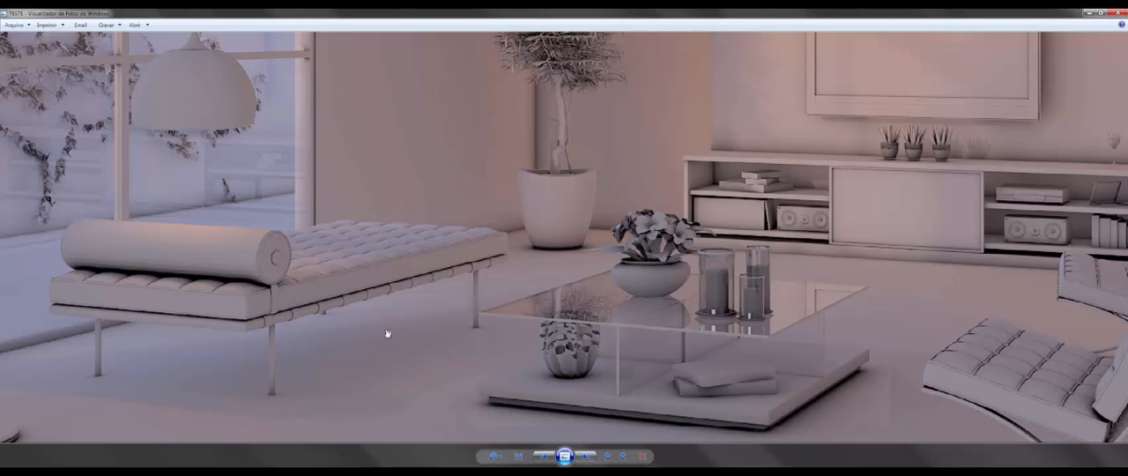
pyautogui.moveTo(389, 334); pyautogui.dragTo(667, 284)
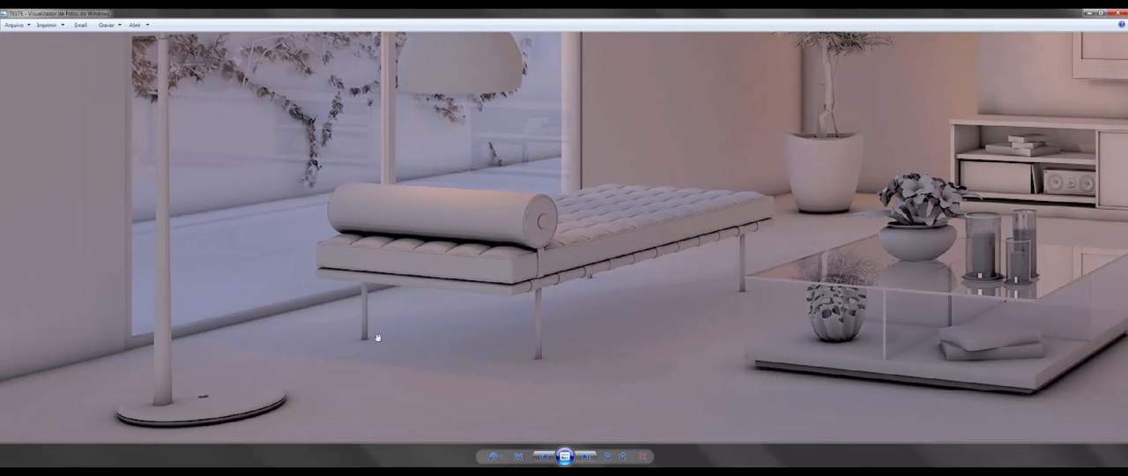
pyautogui.scroll(-3, 568, 218)
pyautogui.moveTo(674, 204); pyautogui.dragTo(451, 295)
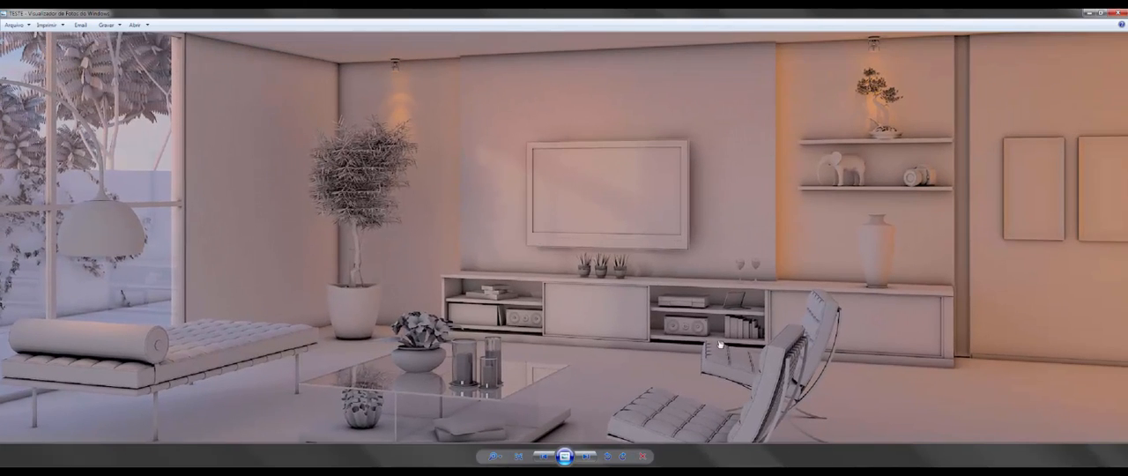
pyautogui.moveTo(703, 373); pyautogui.dragTo(676, 283)
pyautogui.moveTo(783, 220); pyautogui.dragTo(798, 370)
pyautogui.moveTo(899, 198); pyautogui.dragTo(911, 328)
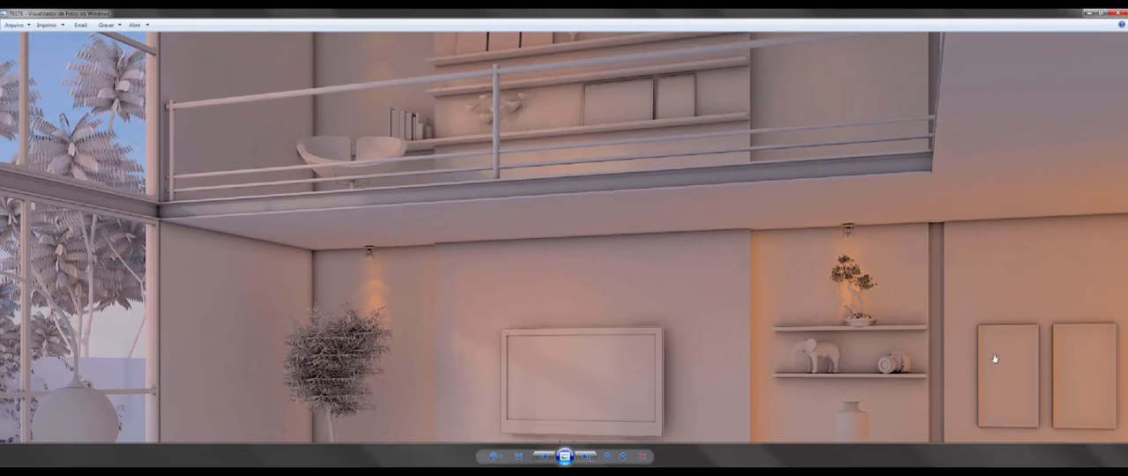
pyautogui.moveTo(502, 344); pyautogui.dragTo(500, 364)
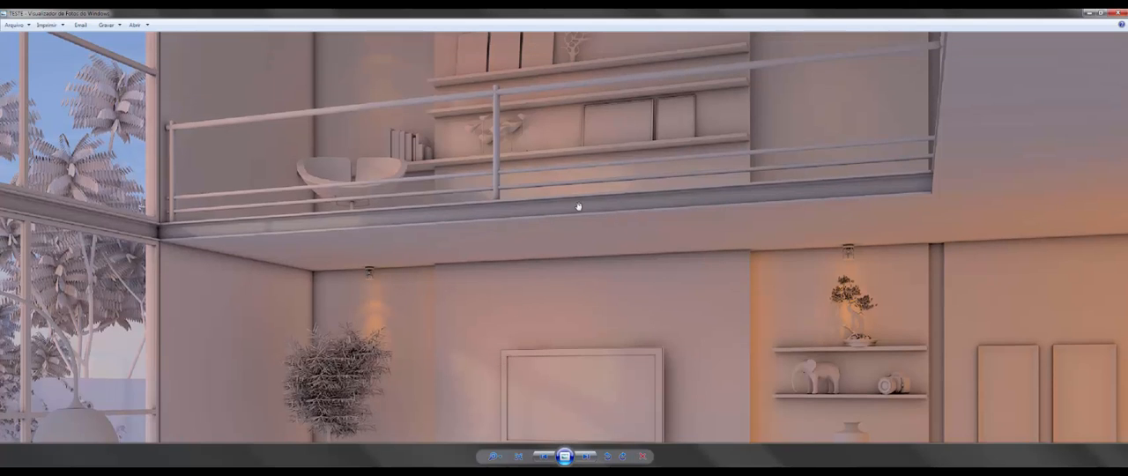
pyautogui.scroll(-5, 580, 209)
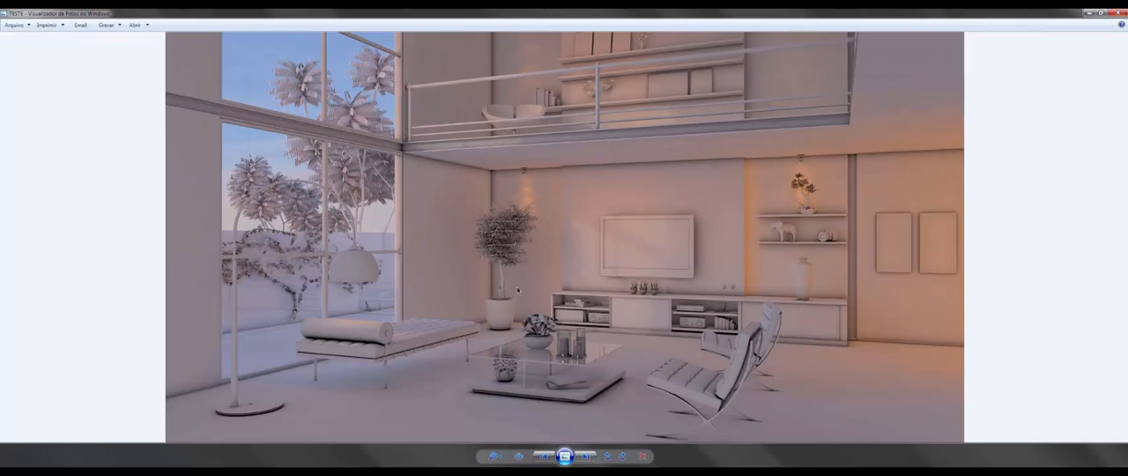
pyautogui.hotkey('alt', 'Tab')
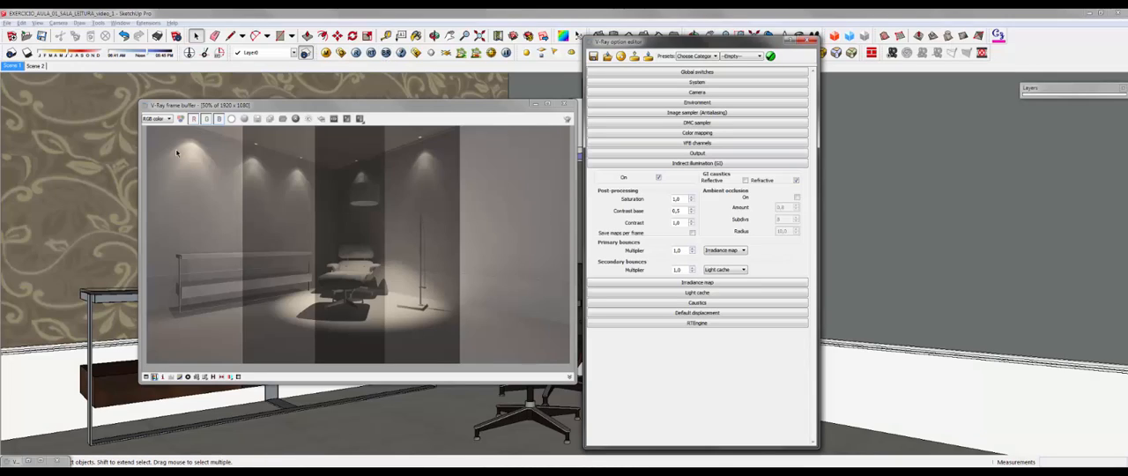
# Step: Render the full reading room without ambient occlusion, restore the frame buffer to its smaller window and show the whole image
pyautogui.click(356, 54)
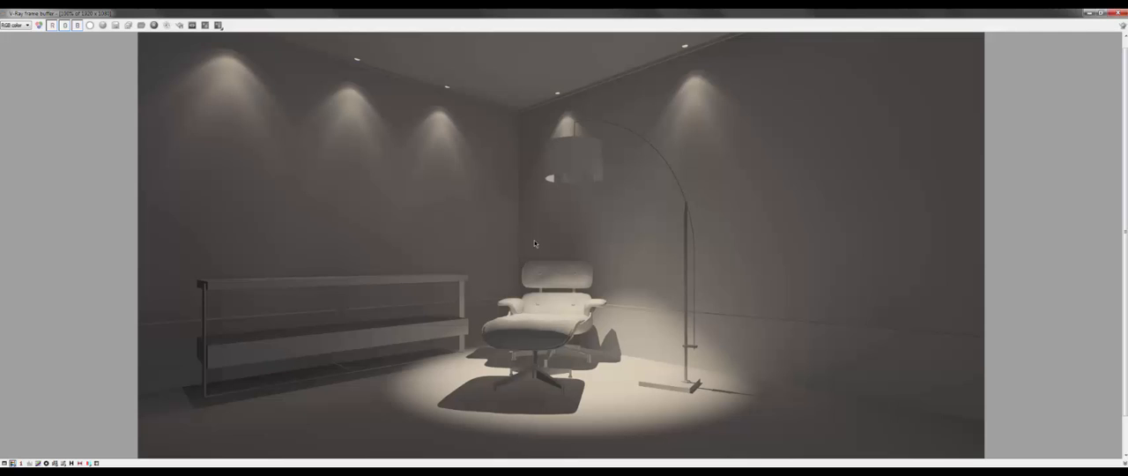
pyautogui.click(1101, 13)
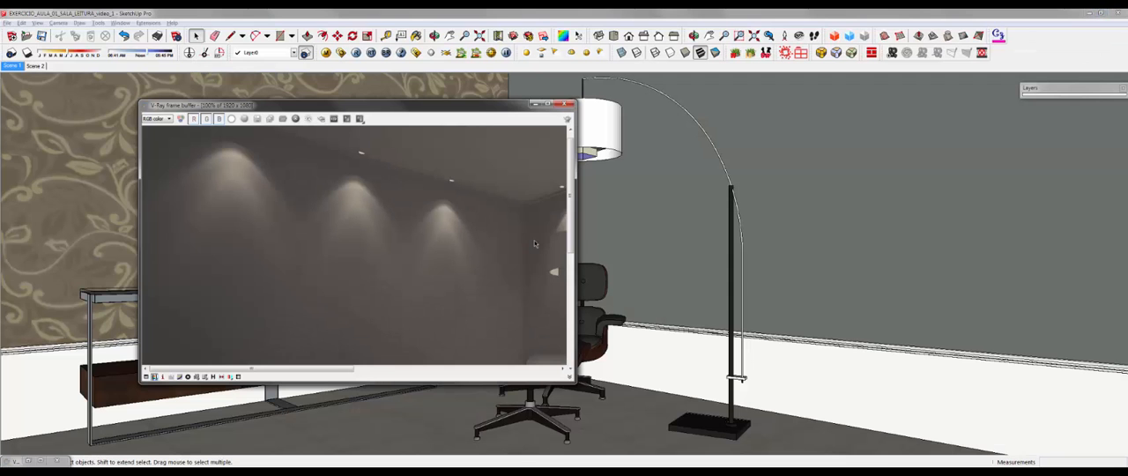
pyautogui.scroll(-1, 534, 244)
# Step: Turn on ambient occlusion in the indirect illumination settings with amount 2.0 and subdivs 10, and close the V-Ray options
pyautogui.click(342, 53)
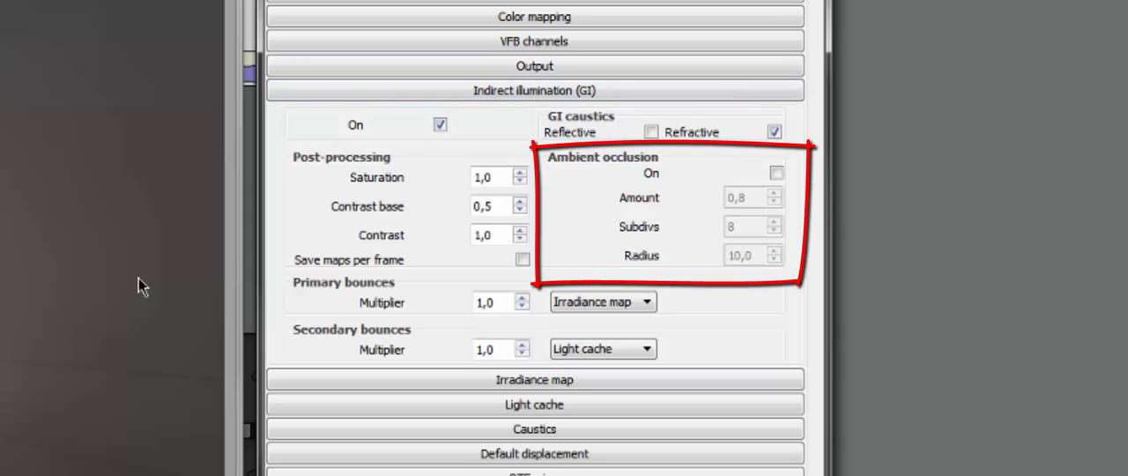
pyautogui.click(777, 174)
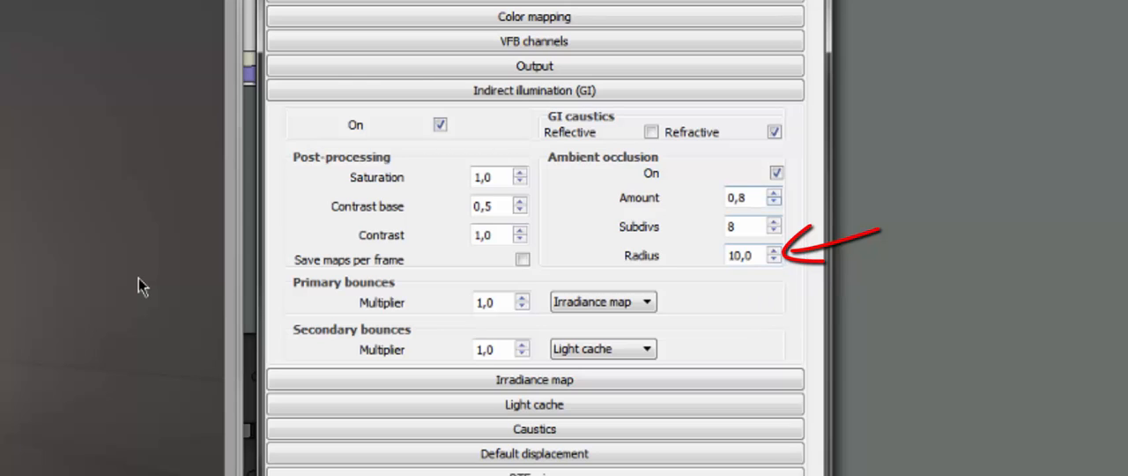
pyautogui.doubleClick(738, 197)
pyautogui.write('1,5')
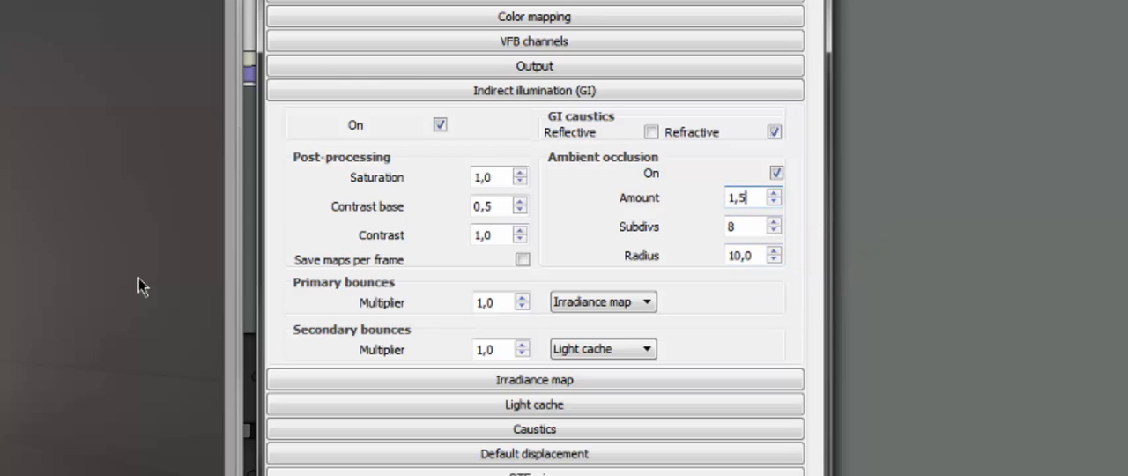
pyautogui.press('Return')
pyautogui.write('2')
pyautogui.press('Return')
pyautogui.press('Tab')
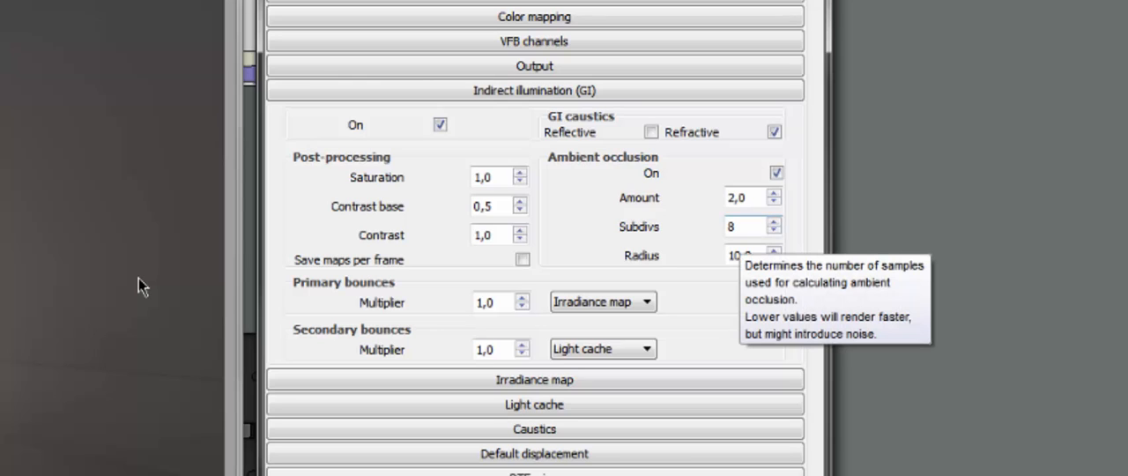
pyautogui.doubleClick(737, 228)
pyautogui.write('10')
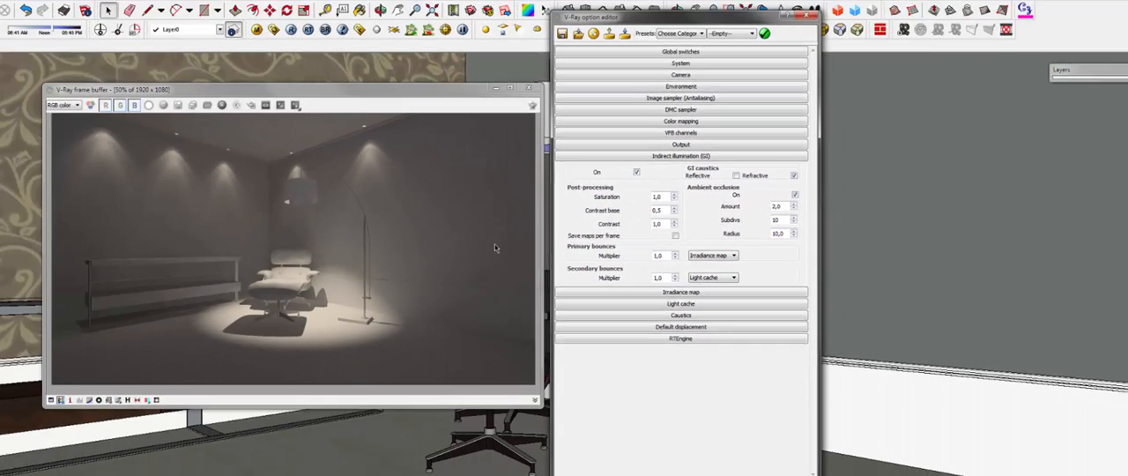
pyautogui.hotkey('alt', 'F4')
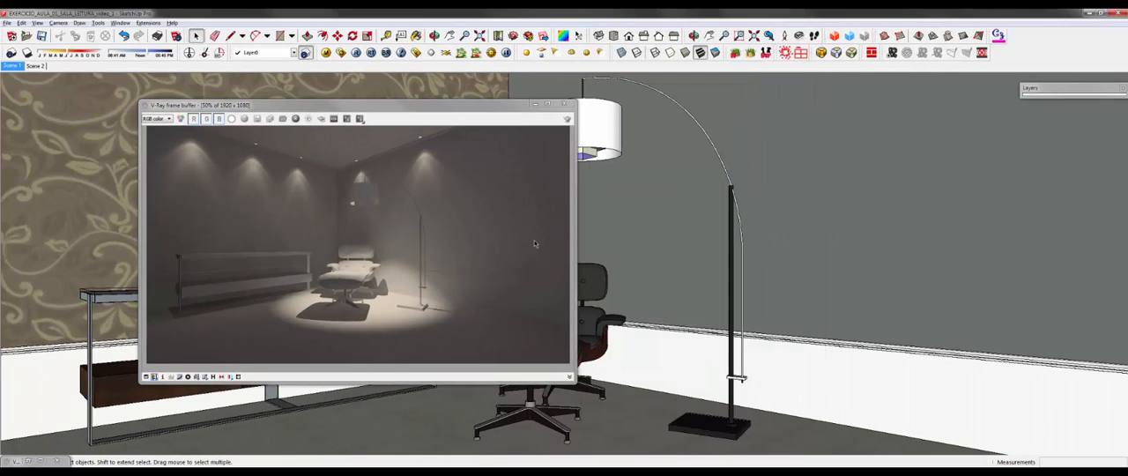
# Step: Move the frame buffer toward the middle of the scene and save the current render to the render history
pyautogui.moveTo(352, 105); pyautogui.dragTo(580, 85)
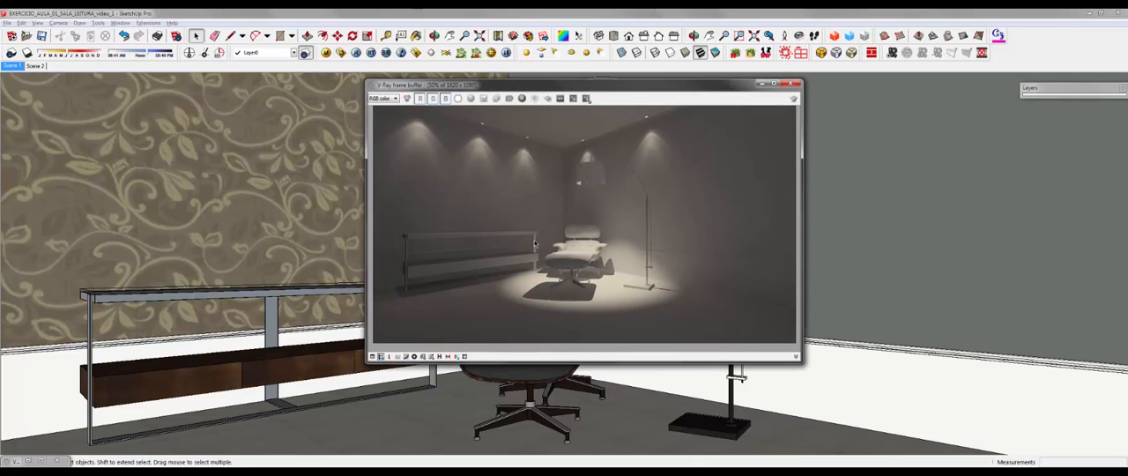
pyautogui.click(439, 356)
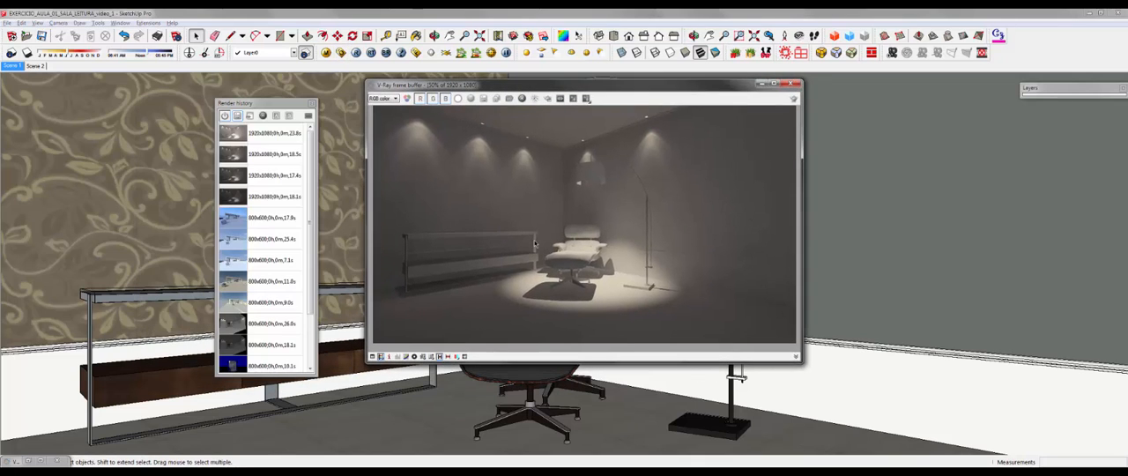
pyautogui.click(237, 115)
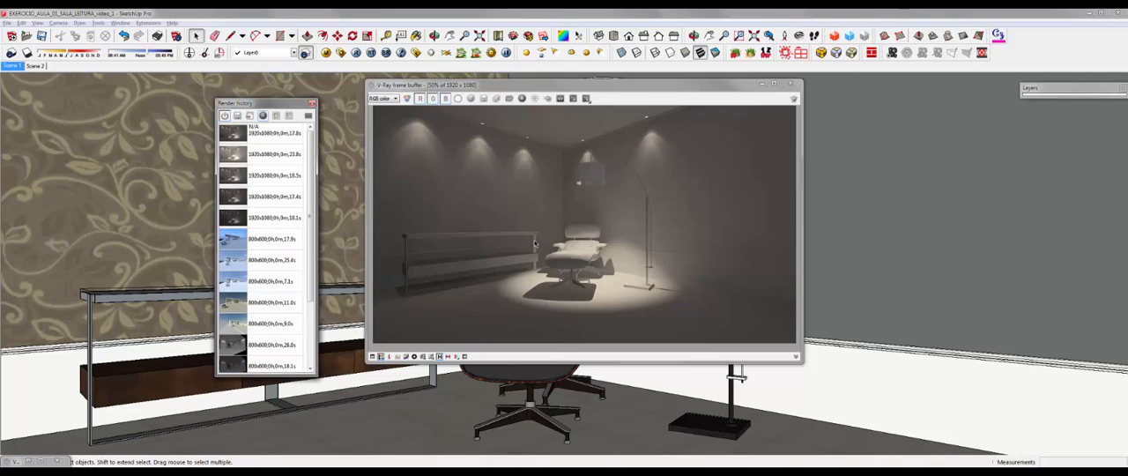
pyautogui.click(311, 104)
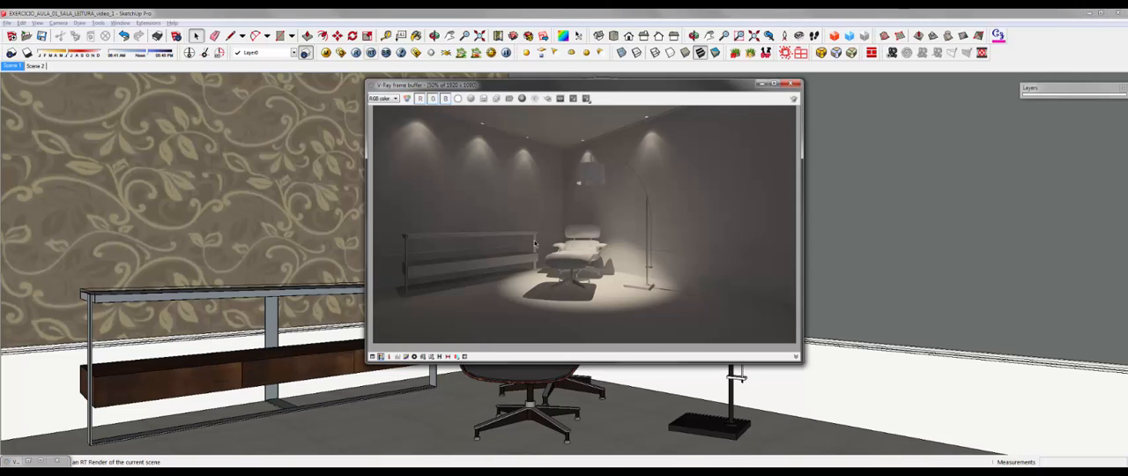
# Step: Render the scene with ambient occlusion and examine the ceiling corner, lamp and wall edges at 100% and 200%
pyautogui.click(357, 53)
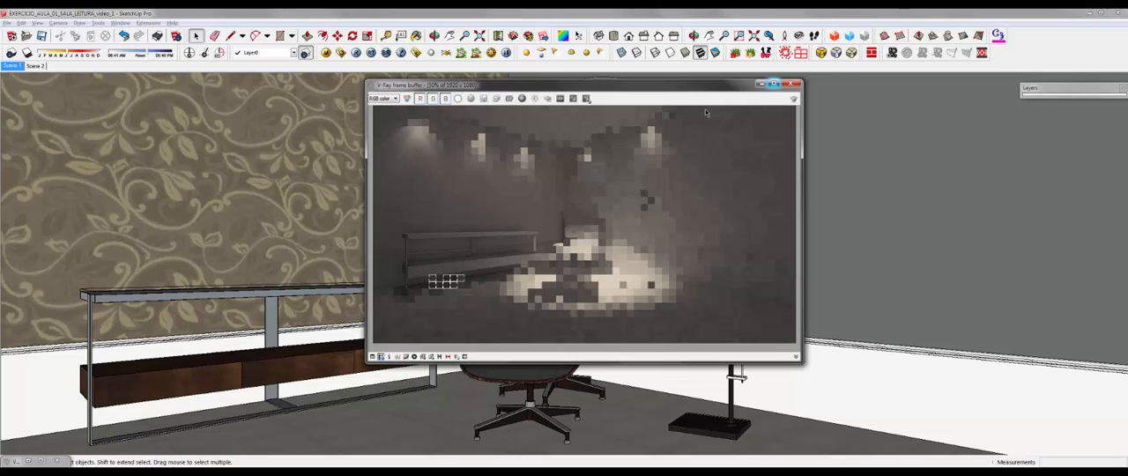
pyautogui.scroll(1, 705, 109)
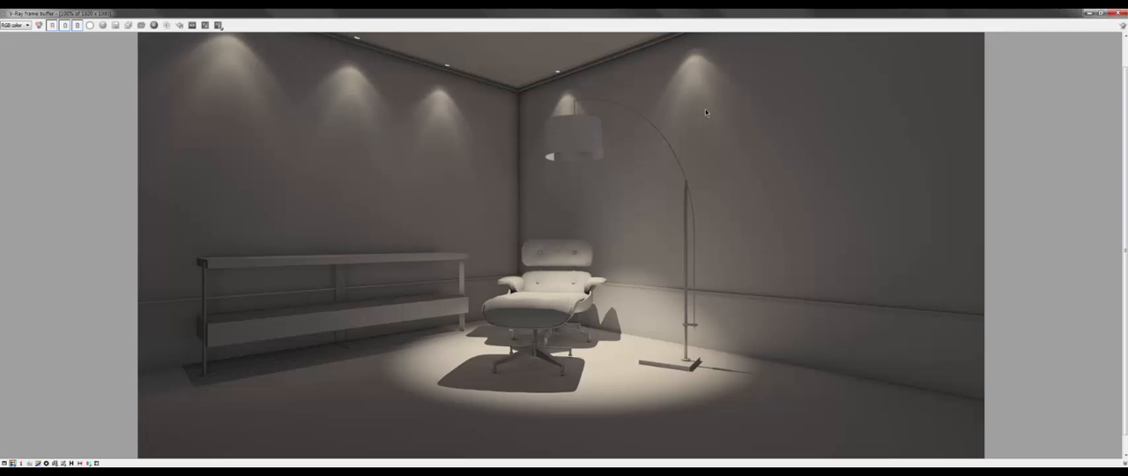
pyautogui.scroll(1, 705, 112)
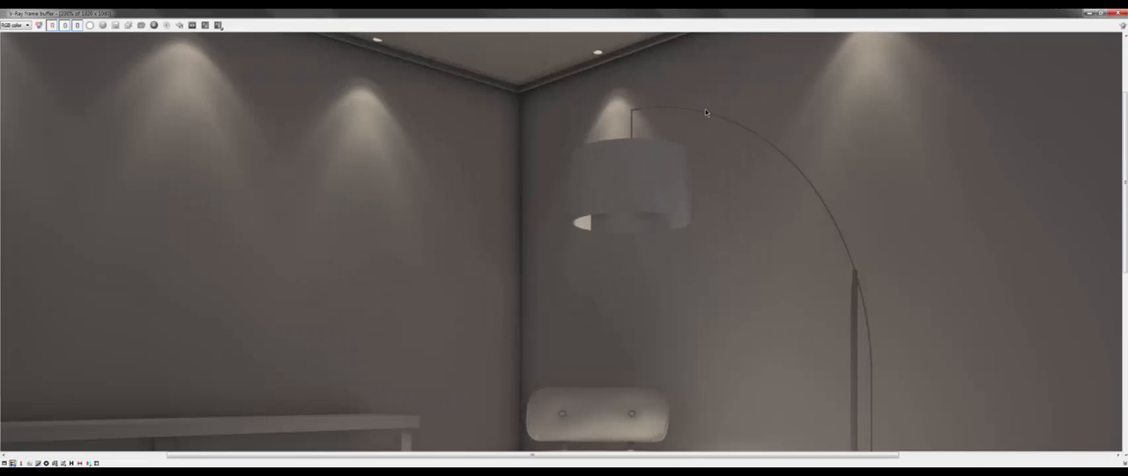
pyautogui.scroll(-1, 705, 112)
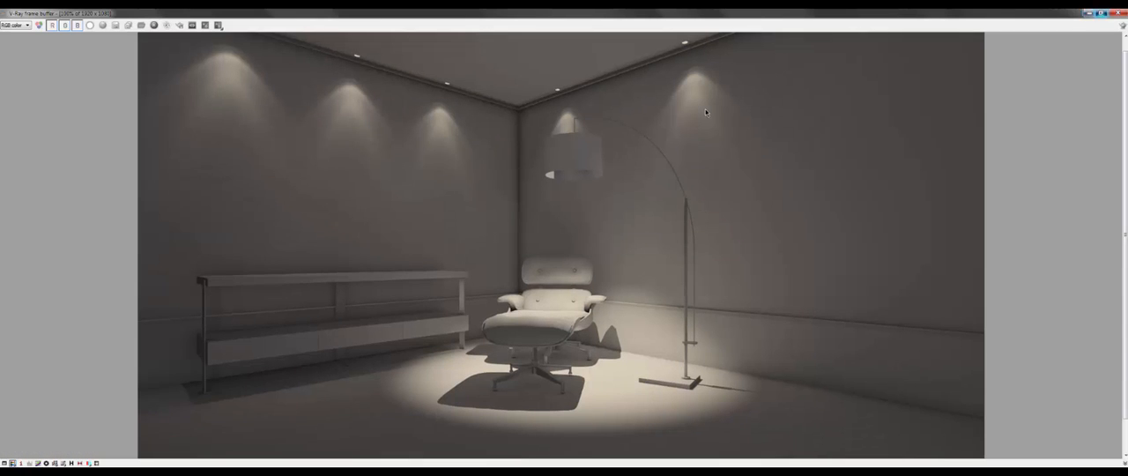
# Step: Restore the frame buffer to its smaller window at 50% zoom, enlarge the window and reposition it over the scene
pyautogui.press('super+Down')
pyautogui.scroll(-1, 705, 109)
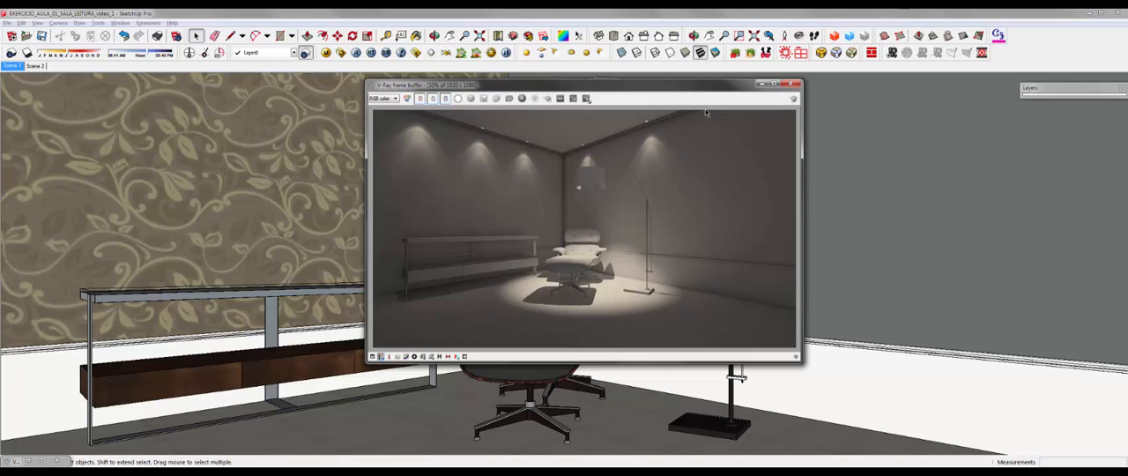
pyautogui.moveTo(366, 362)
pyautogui.mouseDown()
pyautogui.moveTo(219, 444)
pyautogui.moveTo(263, 434)
pyautogui.mouseUp()
pyautogui.moveTo(529, 85)
pyautogui.mouseDown()
pyautogui.moveTo(639, 76)
pyautogui.moveTo(593, 80)
pyautogui.moveTo(604, 83)
pyautogui.mouseUp()
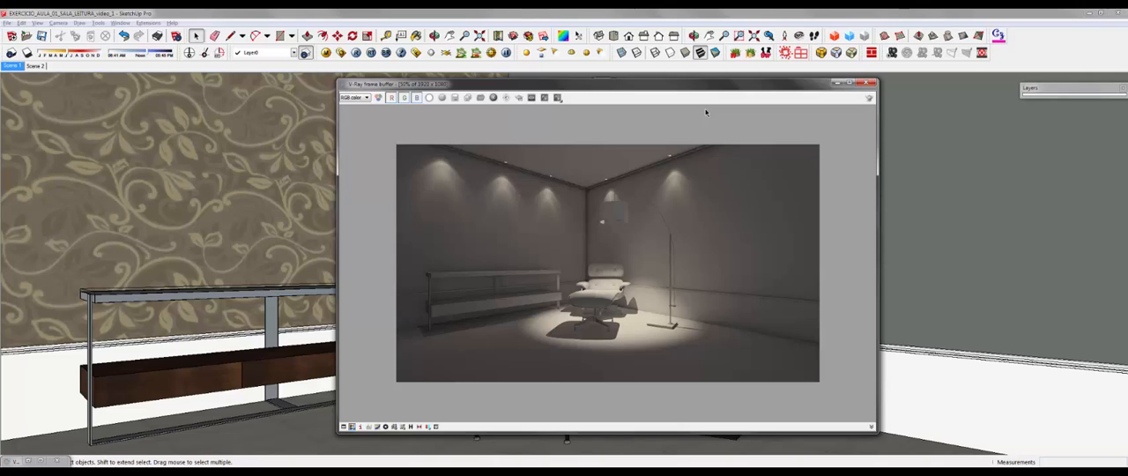
# Step: Save the ambient occlusion render to the render history and set it against the previous reading-room render for A/B comparison
pyautogui.click(411, 426)
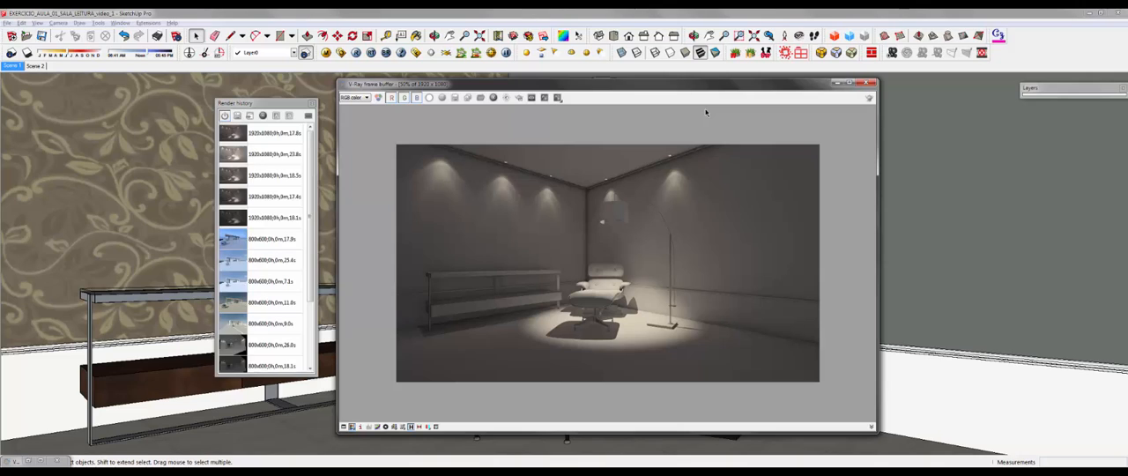
pyautogui.click(264, 154)
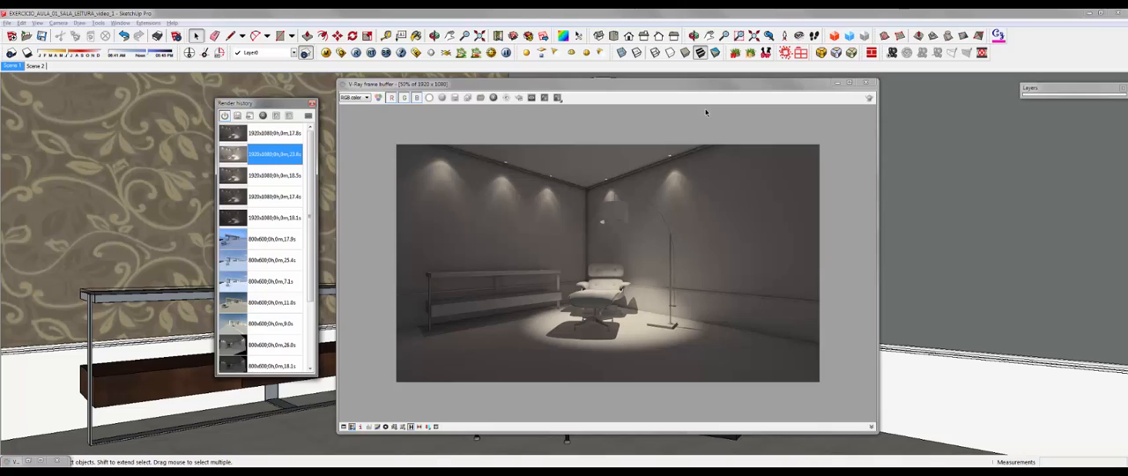
pyautogui.click(274, 133)
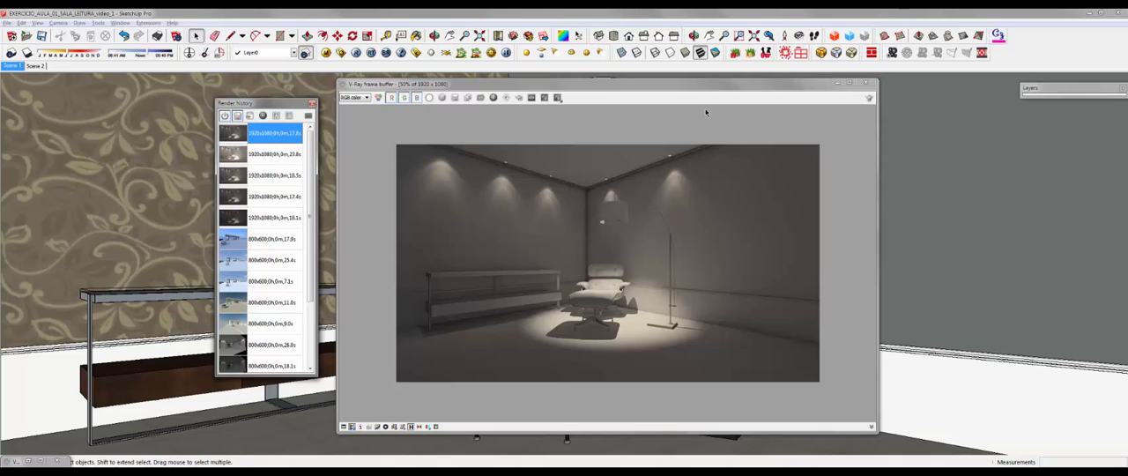
pyautogui.click(237, 116)
pyautogui.click(274, 133)
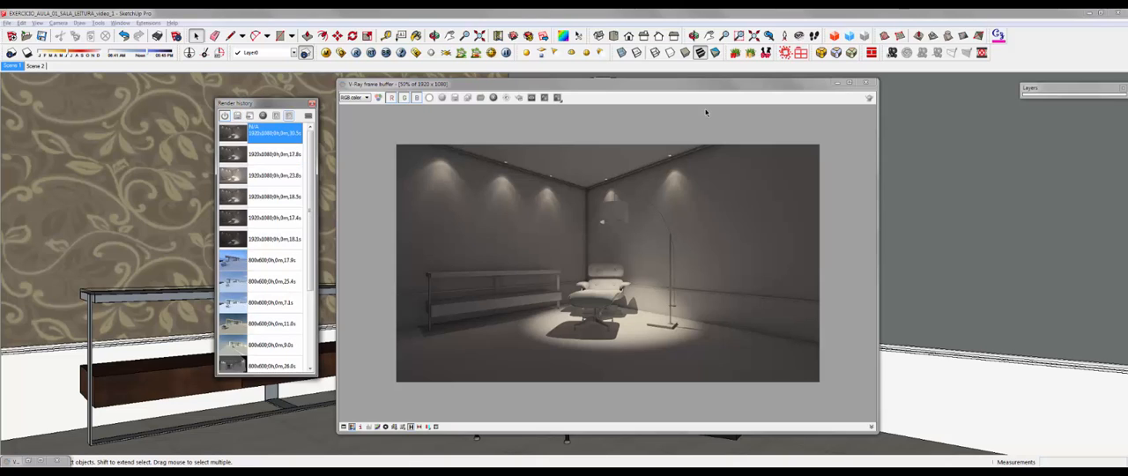
pyautogui.click(290, 116)
pyautogui.click(274, 154)
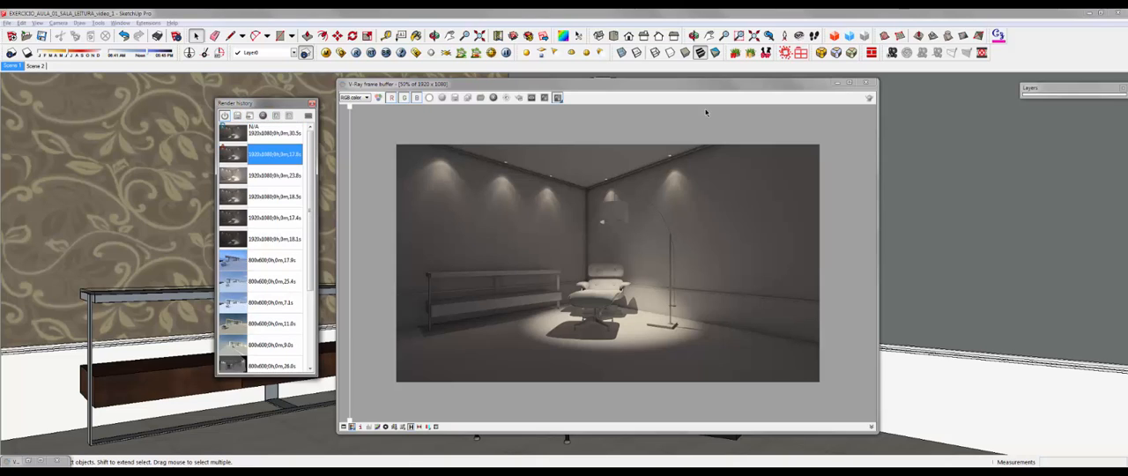
# Step: Compare the renders with and without ambient occlusion in the maximized frame buffer at 100%, sweeping the divider to the room corner
pyautogui.click(850, 83)
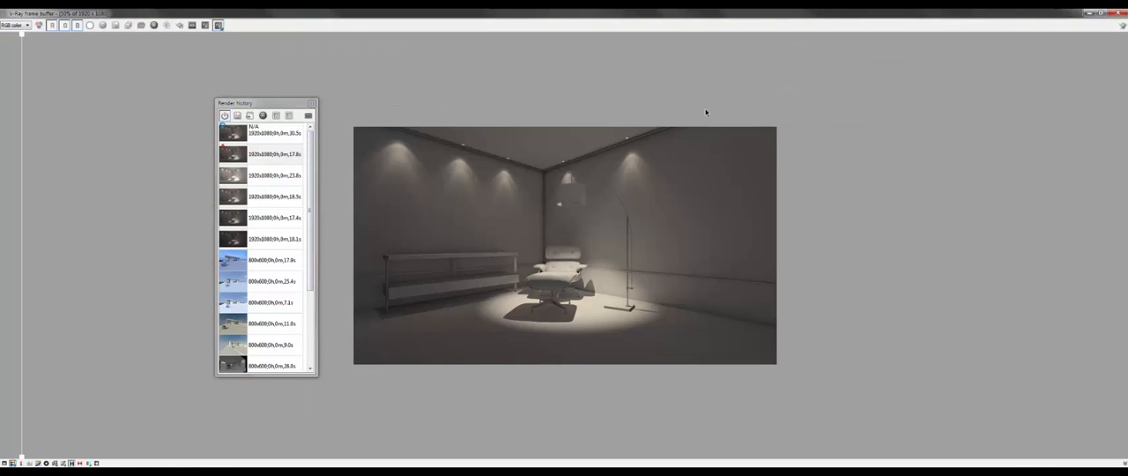
pyautogui.moveTo(21, 245); pyautogui.dragTo(373, 245)
pyautogui.scroll(1, 564, 218)
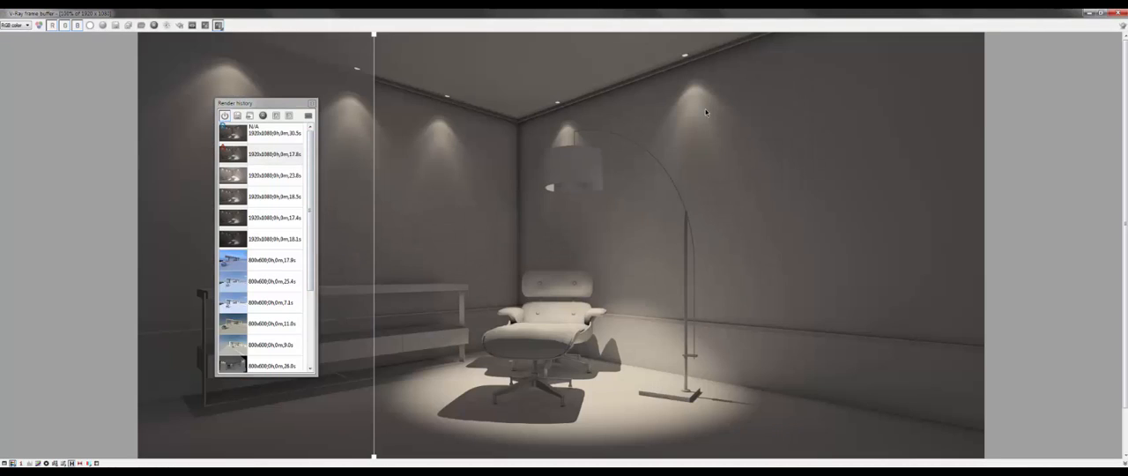
pyautogui.click(312, 104)
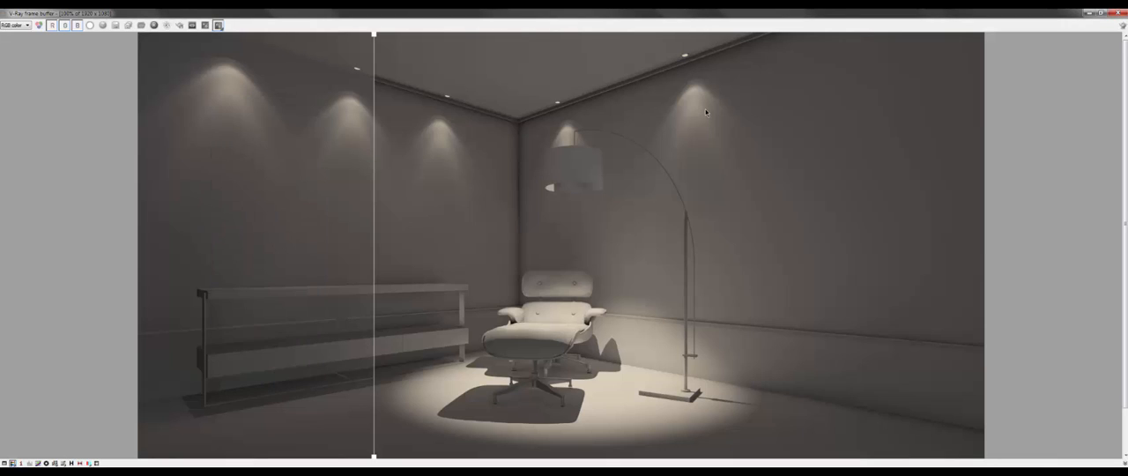
pyautogui.moveTo(374, 245)
pyautogui.mouseDown()
pyautogui.moveTo(973, 245)
pyautogui.moveTo(129, 246)
pyautogui.moveTo(520, 245)
pyautogui.mouseUp()
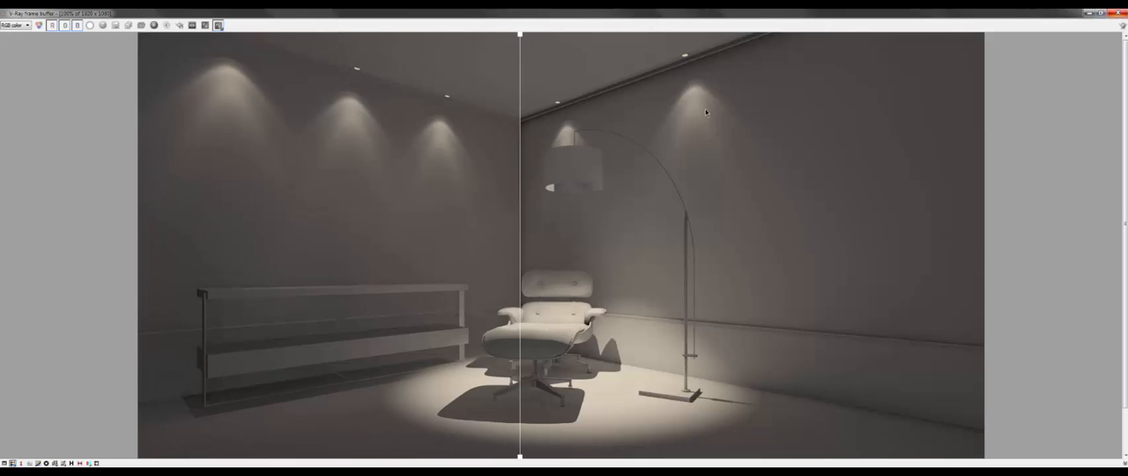
# Step: Turn off the A/B comparison, restore the frame buffer to its smaller window at 50% zoom and reposition it over the scene
pyautogui.click(1089, 13)
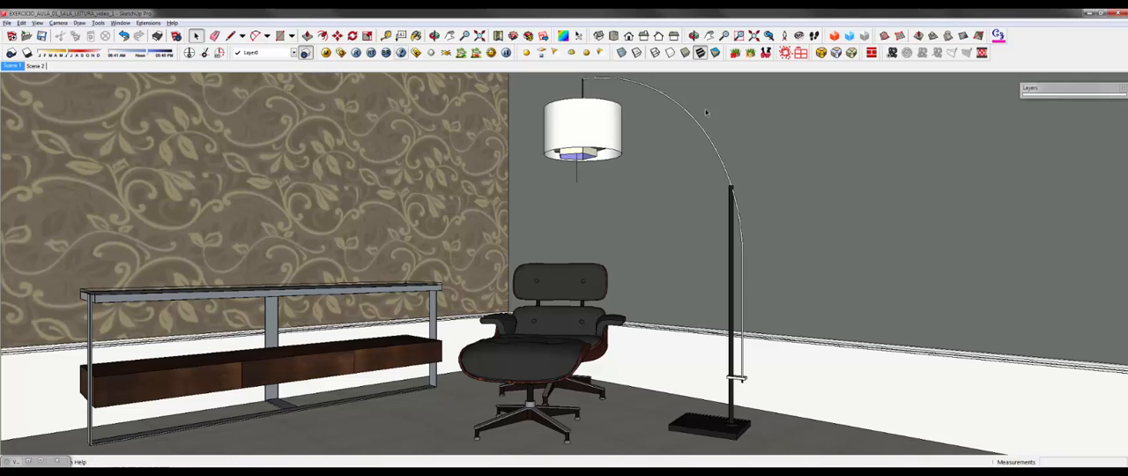
pyautogui.click(417, 53)
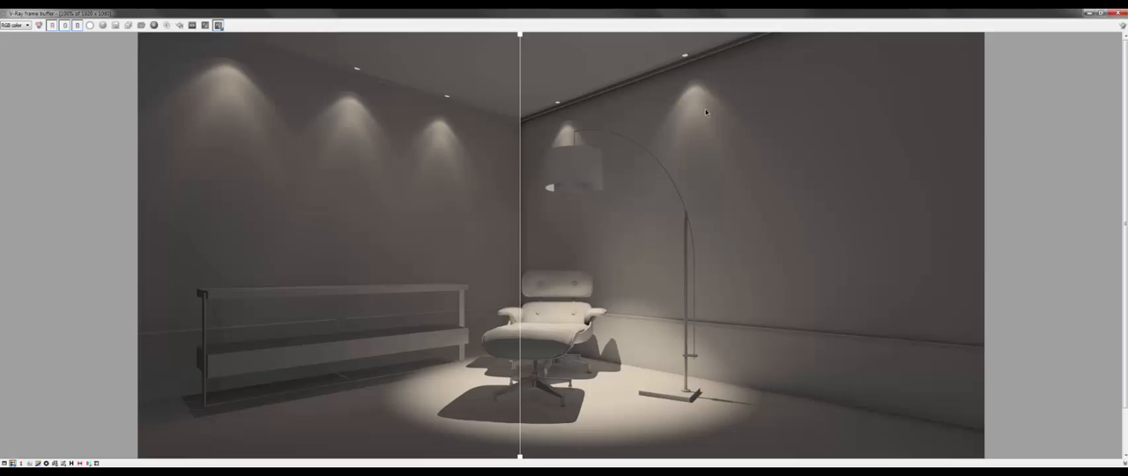
pyautogui.click(218, 25)
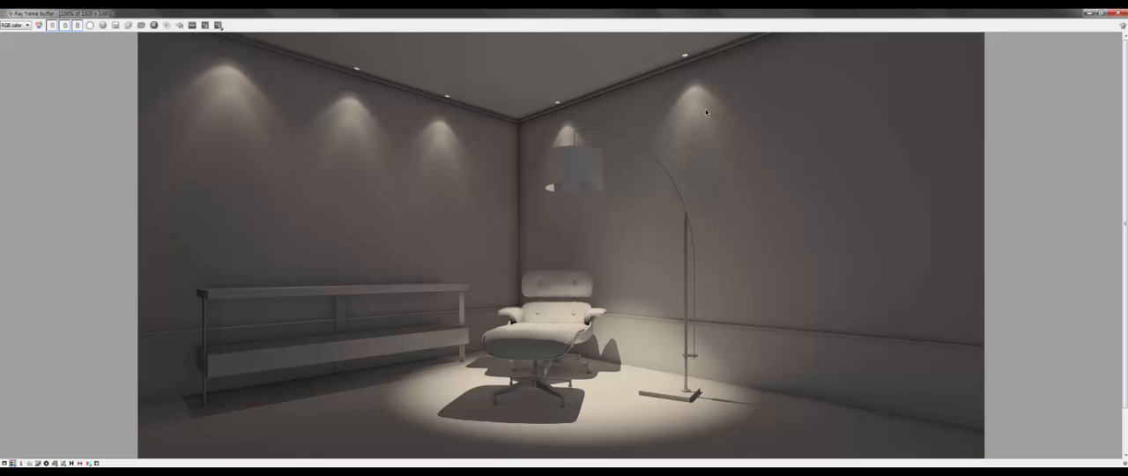
pyautogui.click(1101, 13)
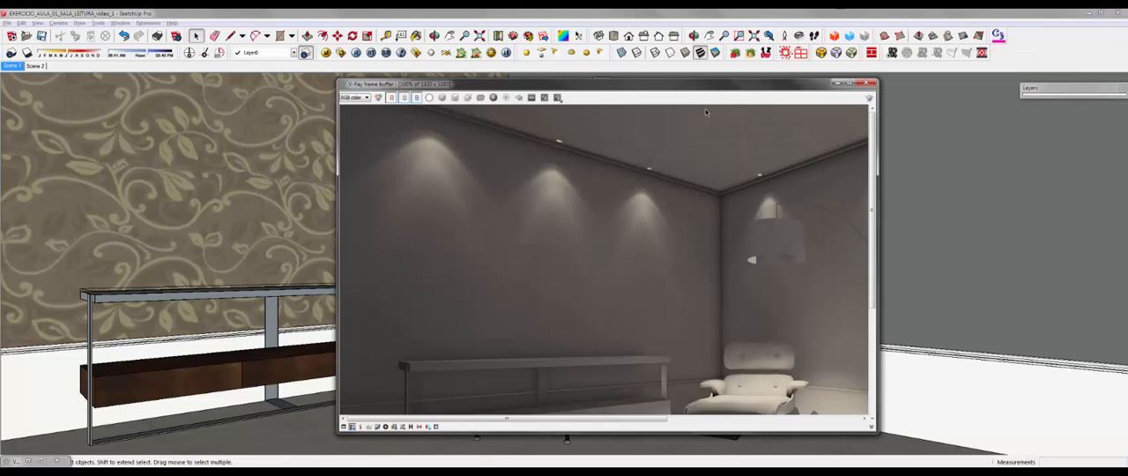
pyautogui.scroll(-1, 608, 263)
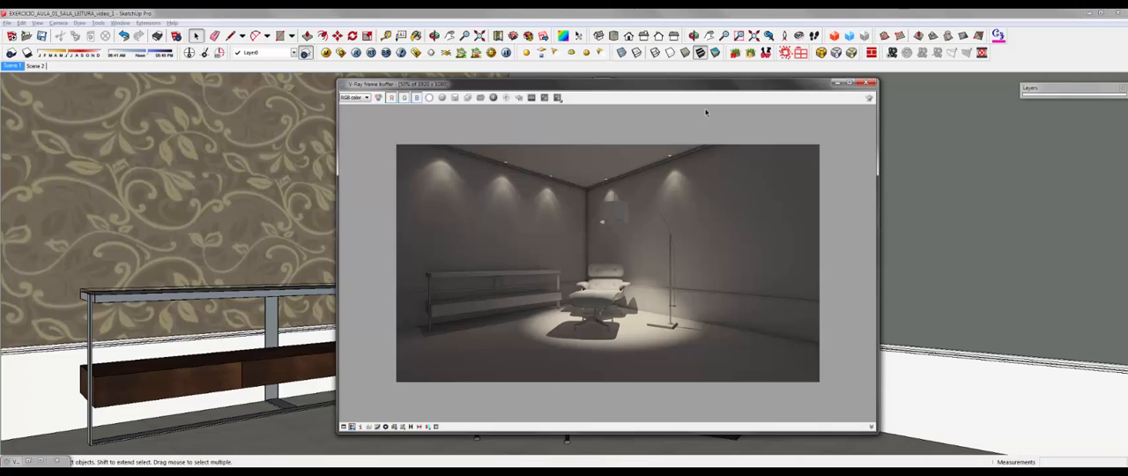
pyautogui.moveTo(635, 84); pyautogui.dragTo(558, 93)
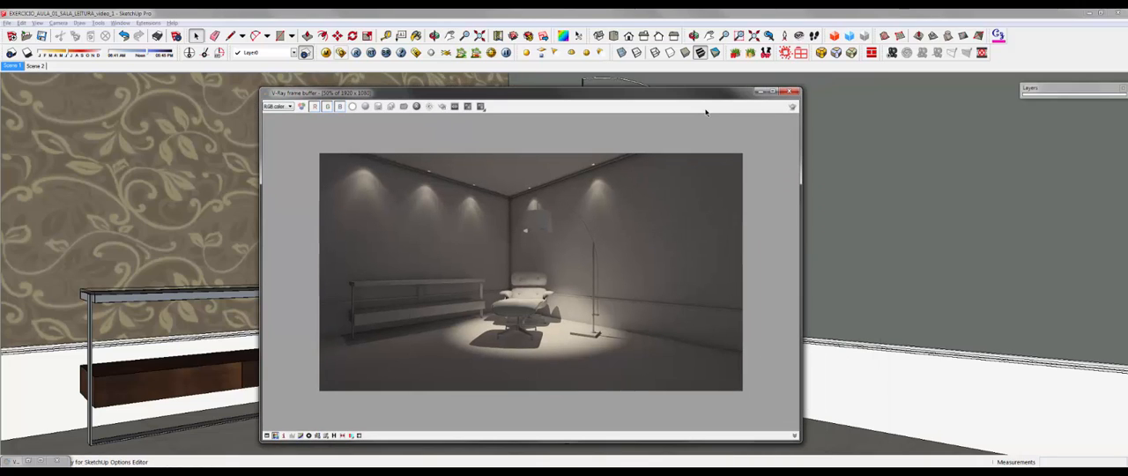
# Step: Set the ambient occlusion amount to 1,5 in the indirect illumination settings and close the V-Ray options
pyautogui.click(326, 52)
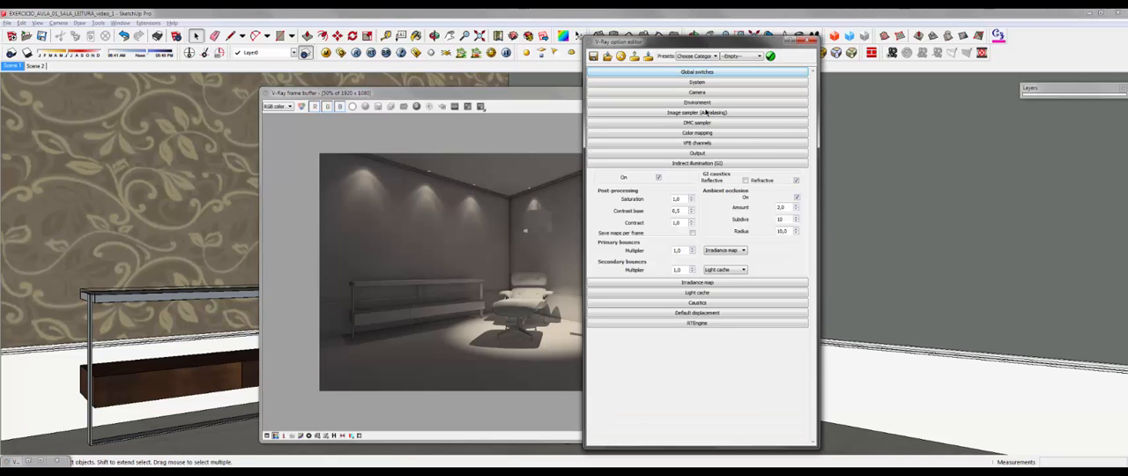
pyautogui.moveTo(670, 41); pyautogui.dragTo(859, 36)
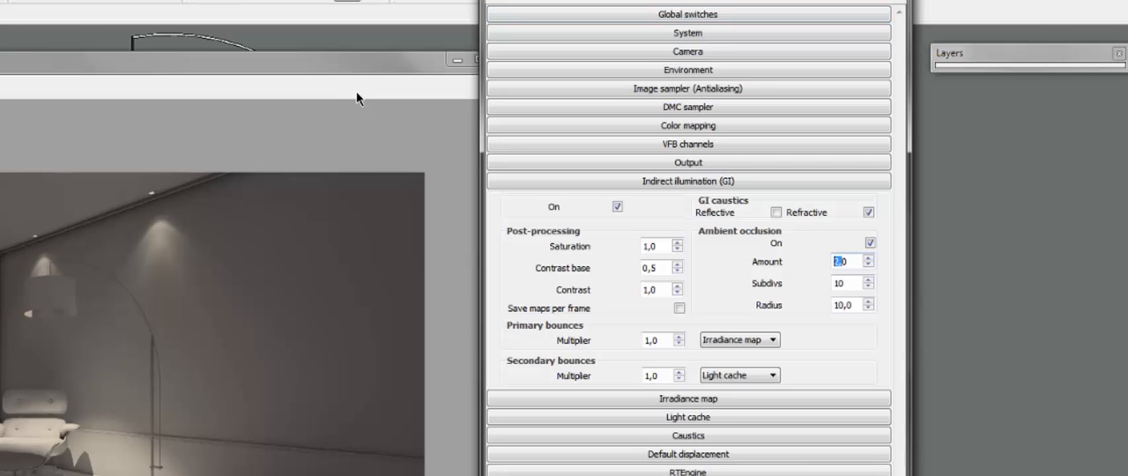
pyautogui.write('1,5')
pyautogui.click(689, 181)
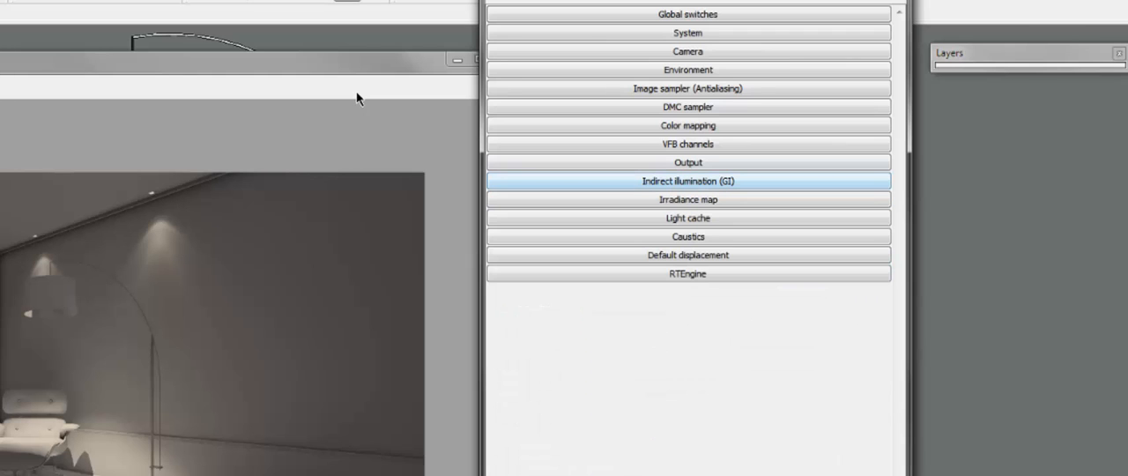
pyautogui.click(894, 0)
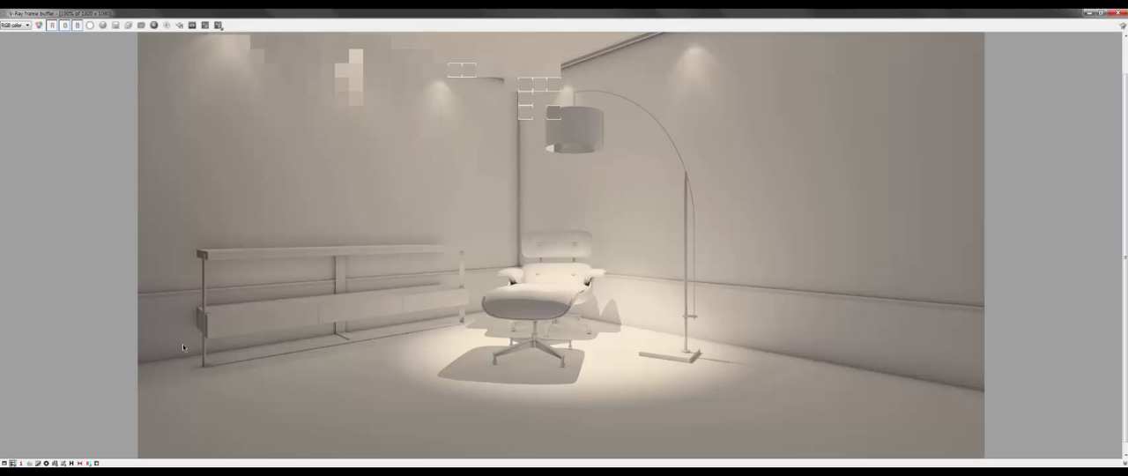
# Step: Render the scene, examine the console, armchair and ceiling corner at 200% and 100%, and close the frame buffer
pyautogui.scroll(1, 182, 344)
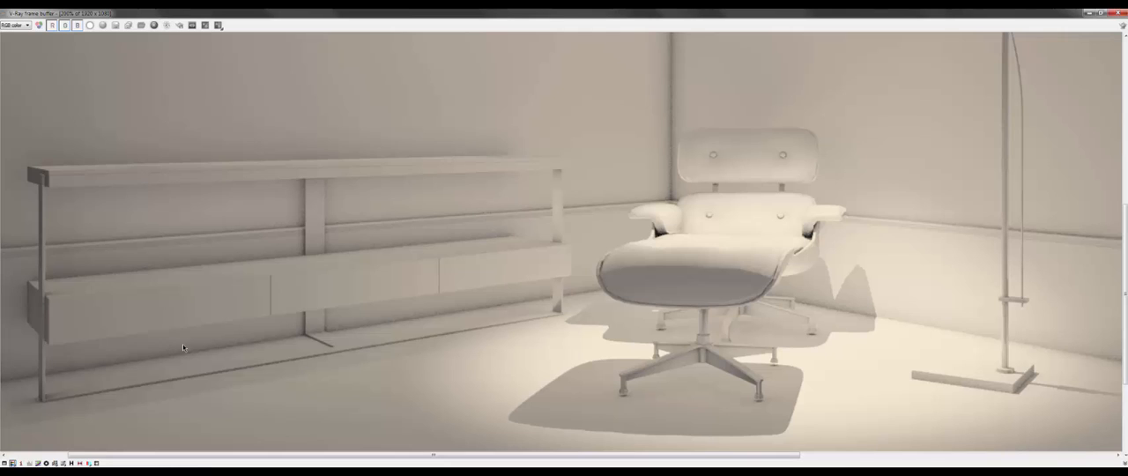
pyautogui.scroll(-1, 183, 344)
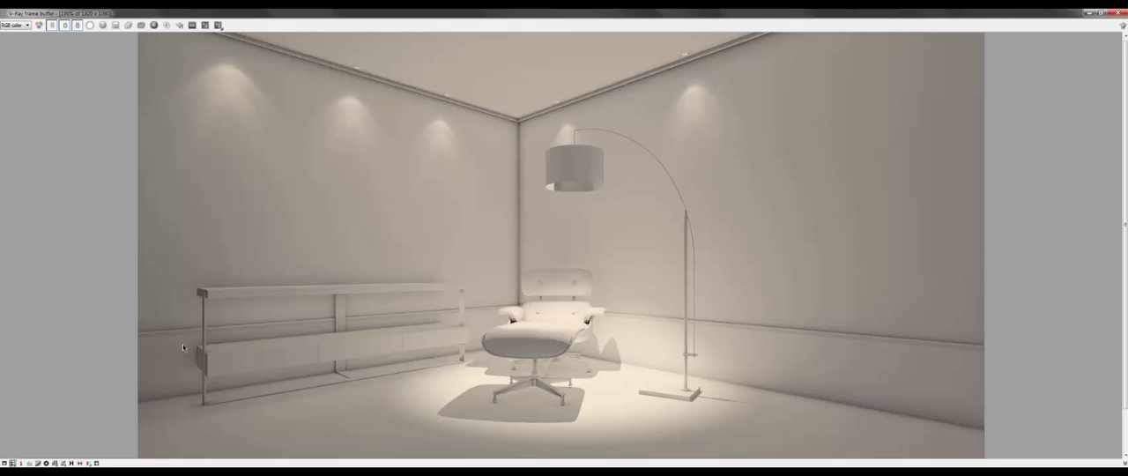
pyautogui.click(1101, 13)
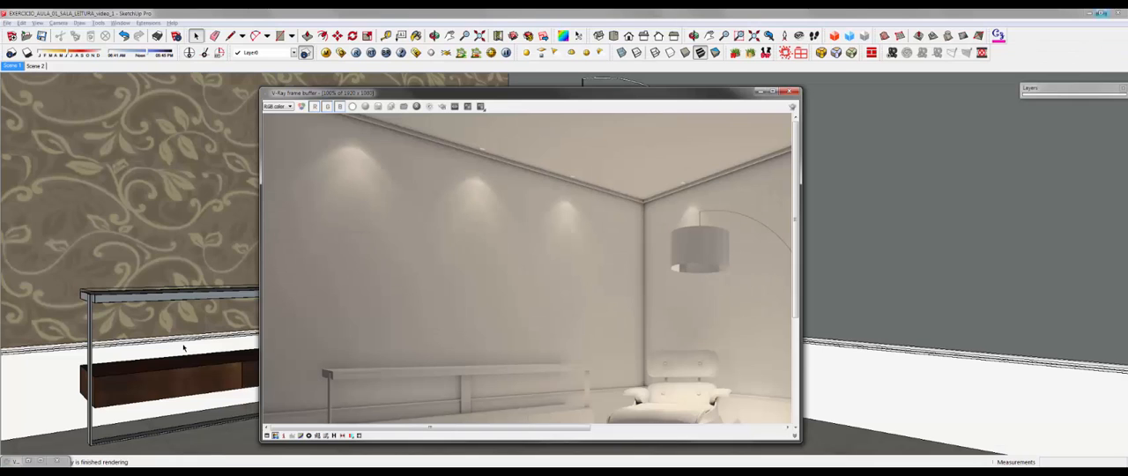
pyautogui.scroll(-3, 530, 271)
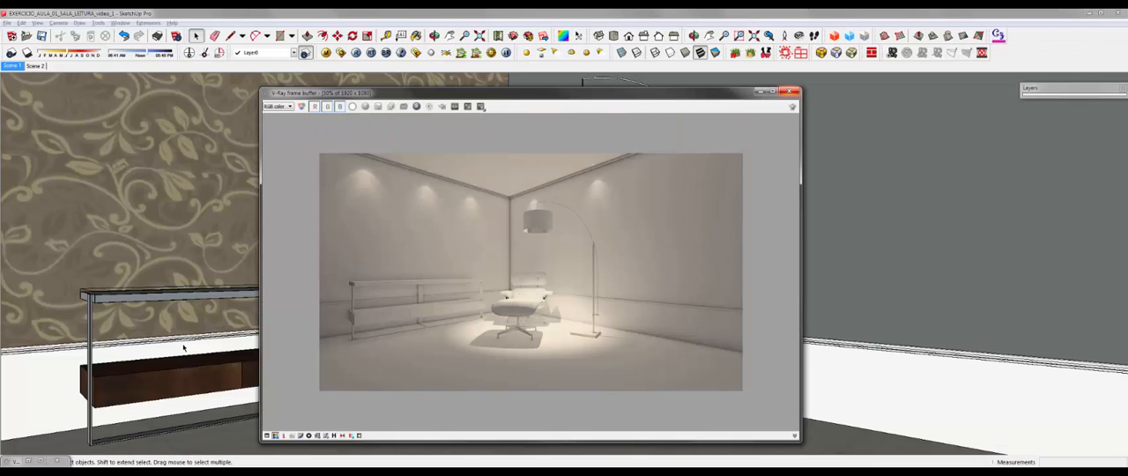
pyautogui.click(791, 91)
# Step: Review the V-Ray camera and indirect illumination settings, view the reference living-room render in the photo viewer, and close the options
pyautogui.click(341, 53)
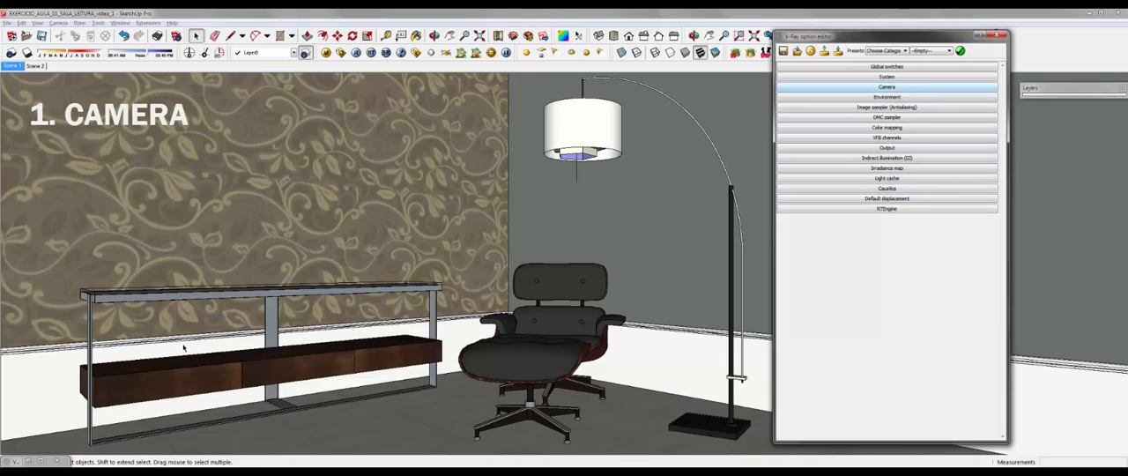
pyautogui.click(887, 86)
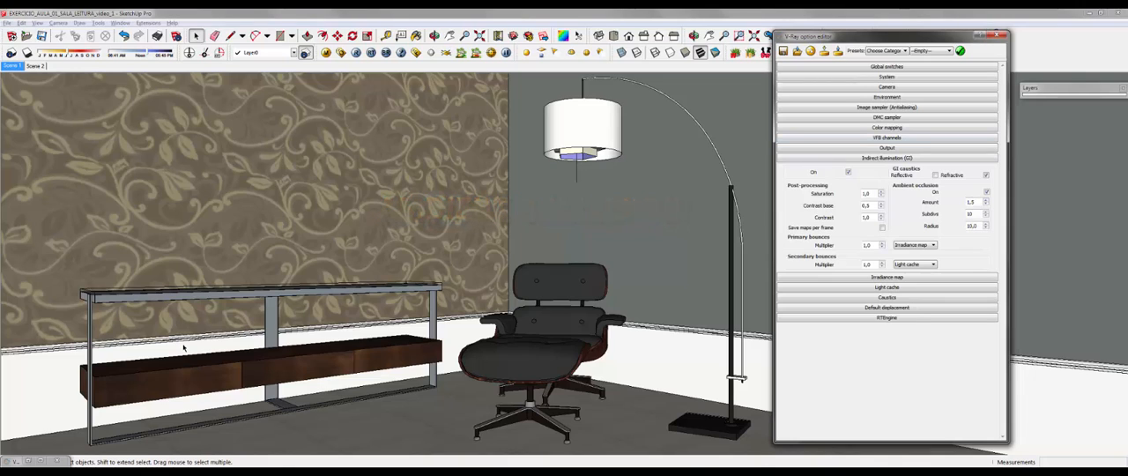
pyautogui.hotkey('alt', 'Tab')
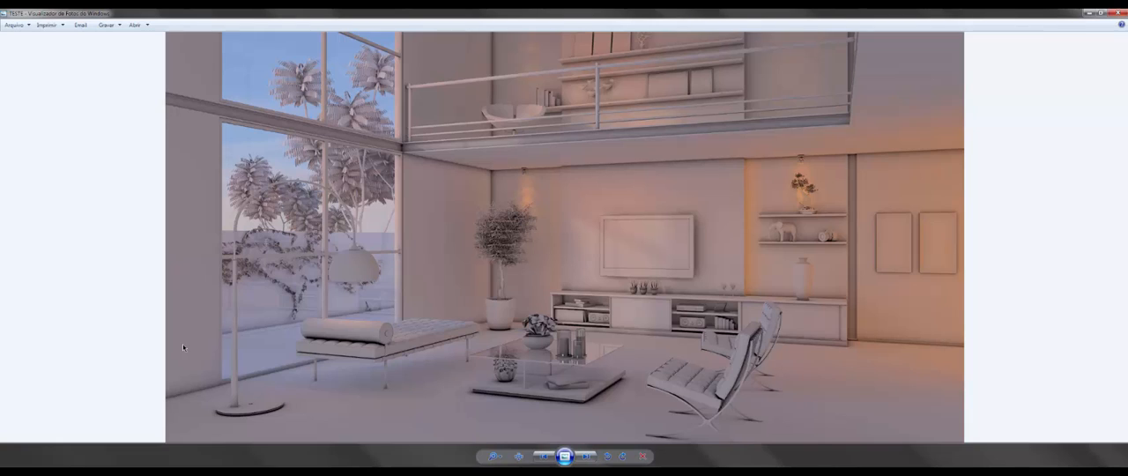
pyautogui.hotkey('alt', 'Tab')
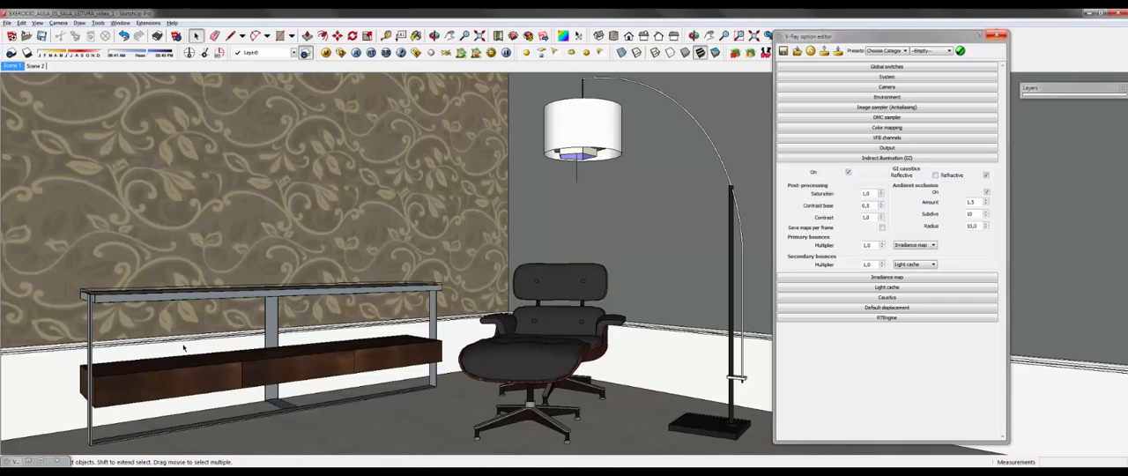
pyautogui.hotkey('alt', 'F4')
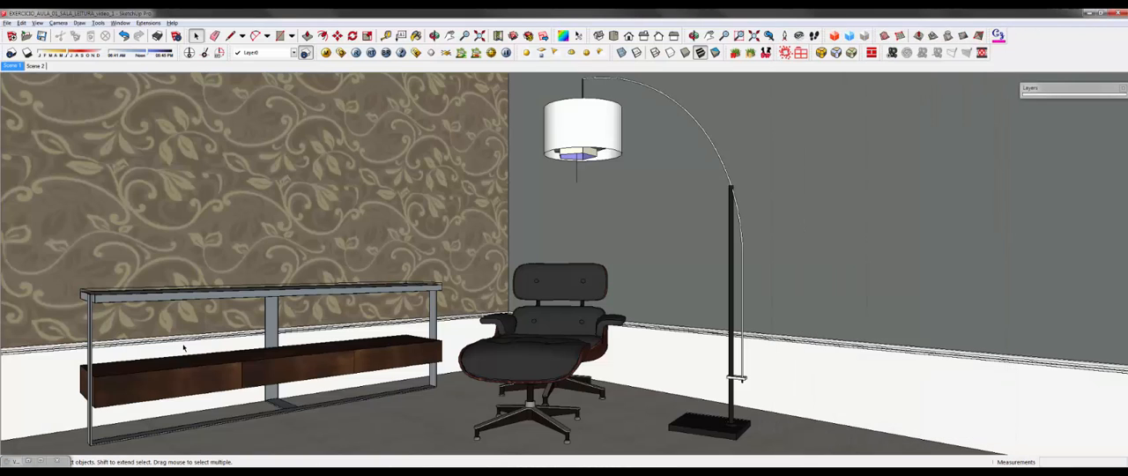
# Step: Switch to Chrome and look through the RNA 3D website's home page and the V-Ray course's Facebook page
pyautogui.hotkey('alt', 'Tab')
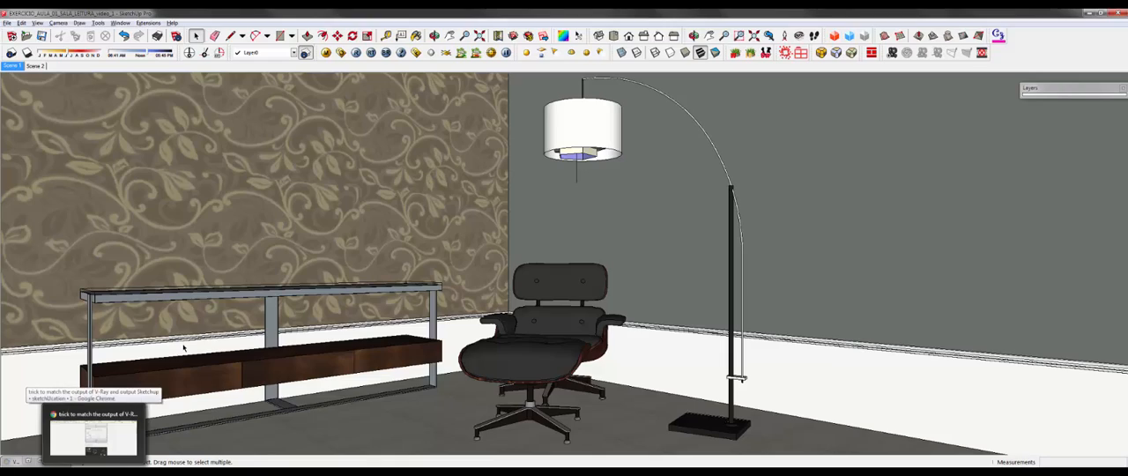
pyautogui.hotkey('ctrl', '1')
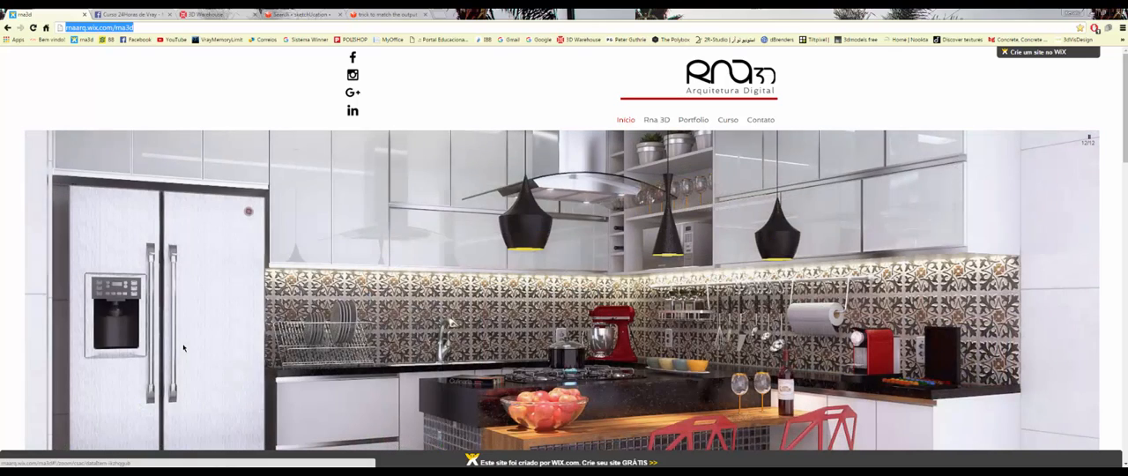
pyautogui.scroll(-3, 183, 348)
pyautogui.scroll(3, 183, 348)
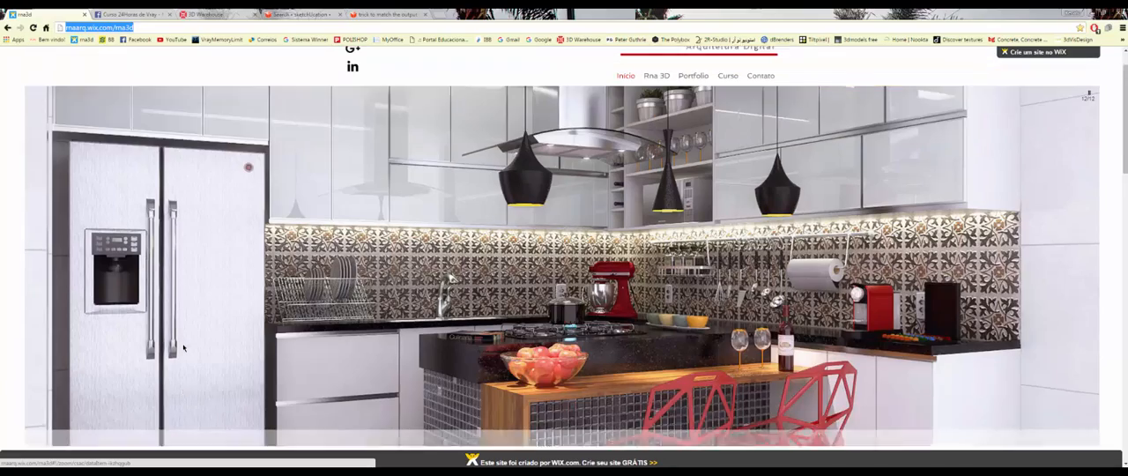
pyautogui.scroll(-1, 183, 349)
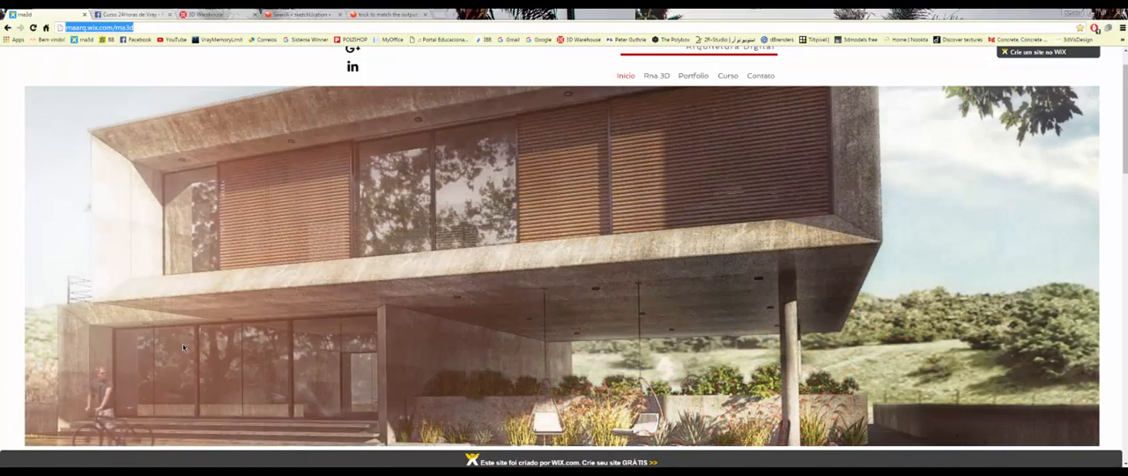
pyautogui.hotkey('ctrl', 'Tab')
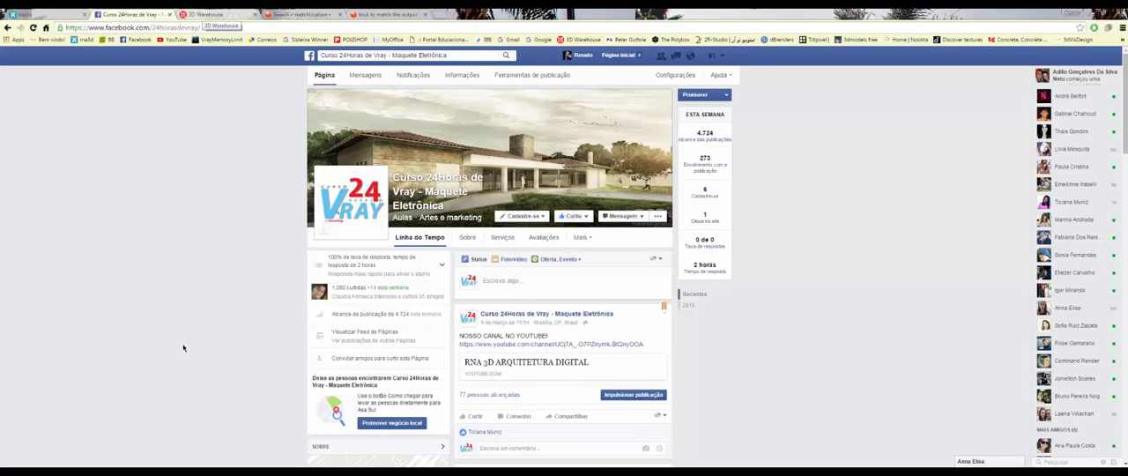
# Step: Go to the 3D Warehouse site, check the search type options, and search the collections for "rna 3D"
pyautogui.click(216, 14)
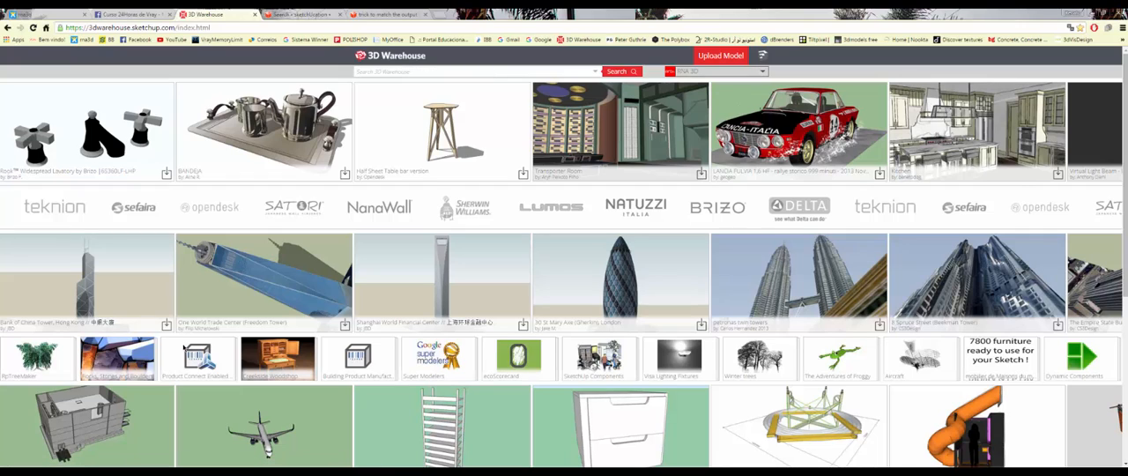
pyautogui.click(595, 71)
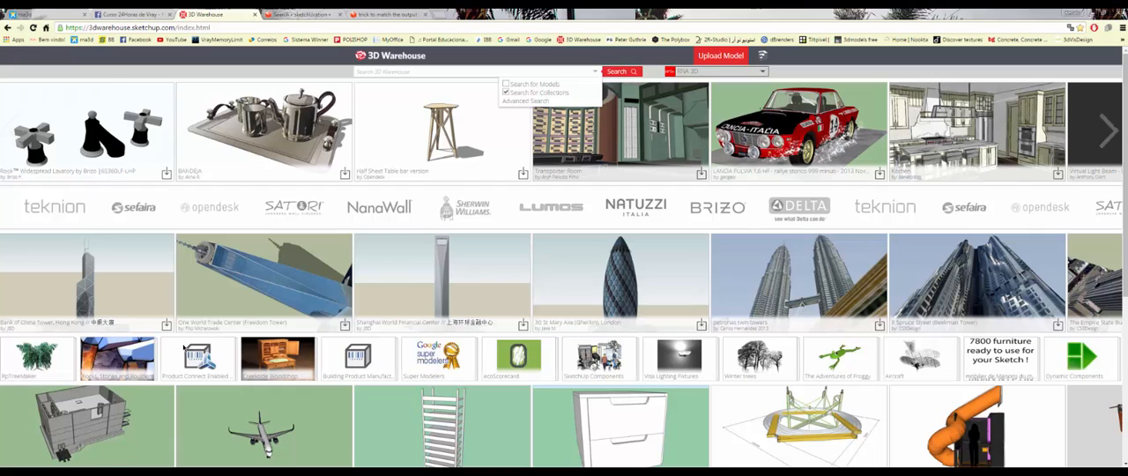
pyautogui.click(358, 72)
pyautogui.write('ma')
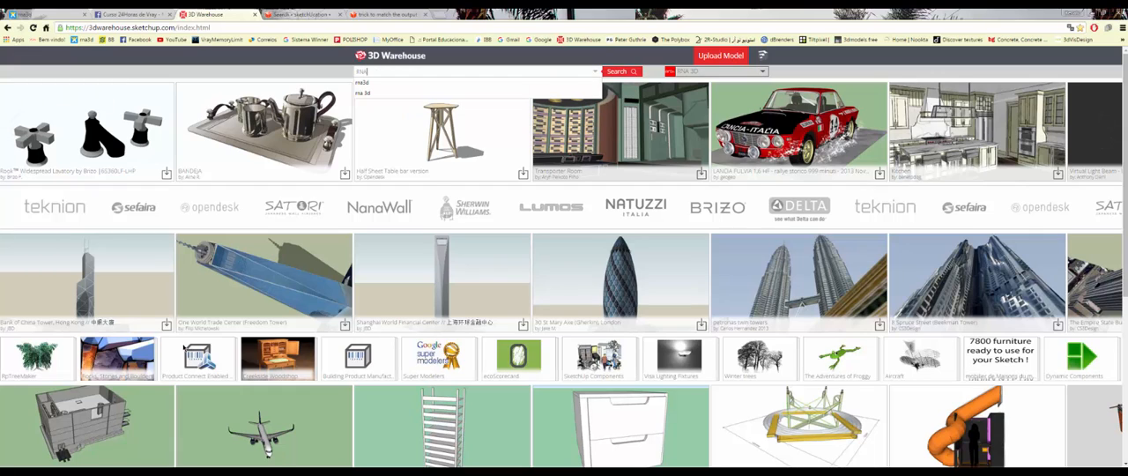
pyautogui.write(' 3D')
pyautogui.press('Return')
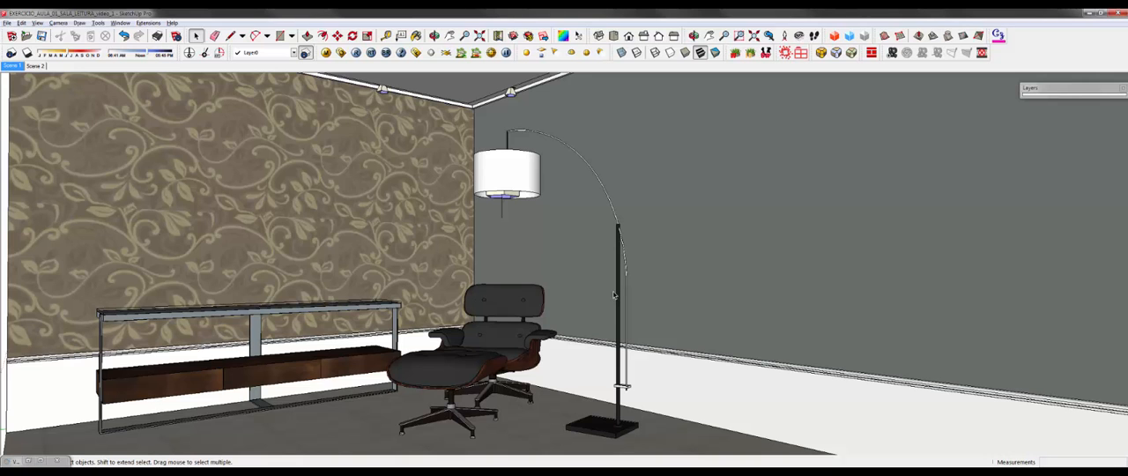
pyautogui.moveTo(365, 365); pyautogui.dragTo(537, 349, button='middle')
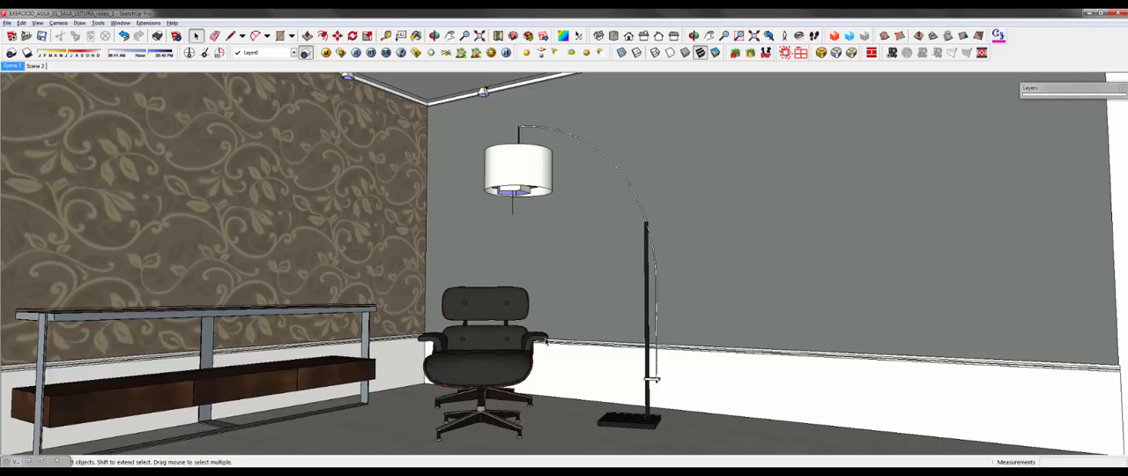
pyautogui.moveTo(427, 344); pyautogui.dragTo(495, 341, button='middle')
pyautogui.scroll(-4, 495, 348)
pyautogui.scroll(1, 543, 362)
pyautogui.scroll(1, 495, 341)
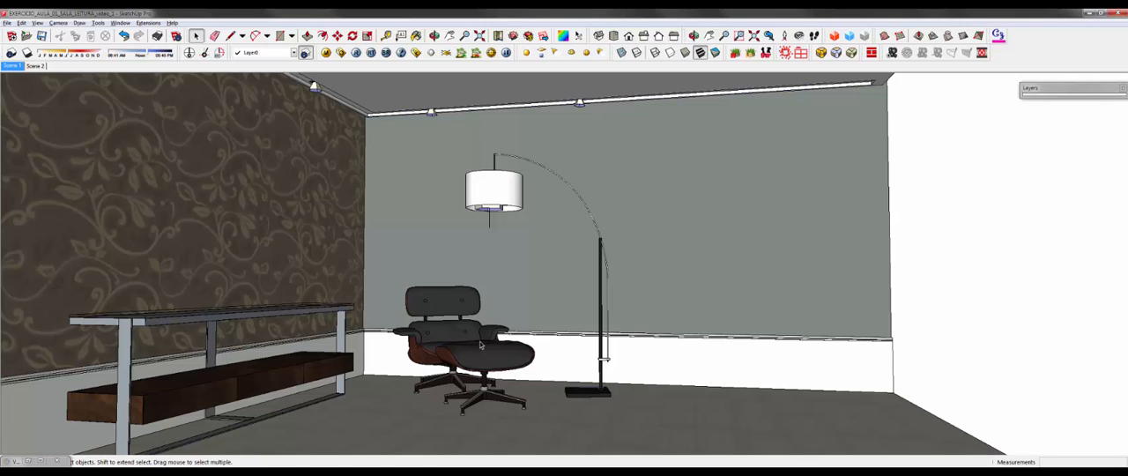
pyautogui.moveTo(484, 347); pyautogui.dragTo(445, 355, button='middle')
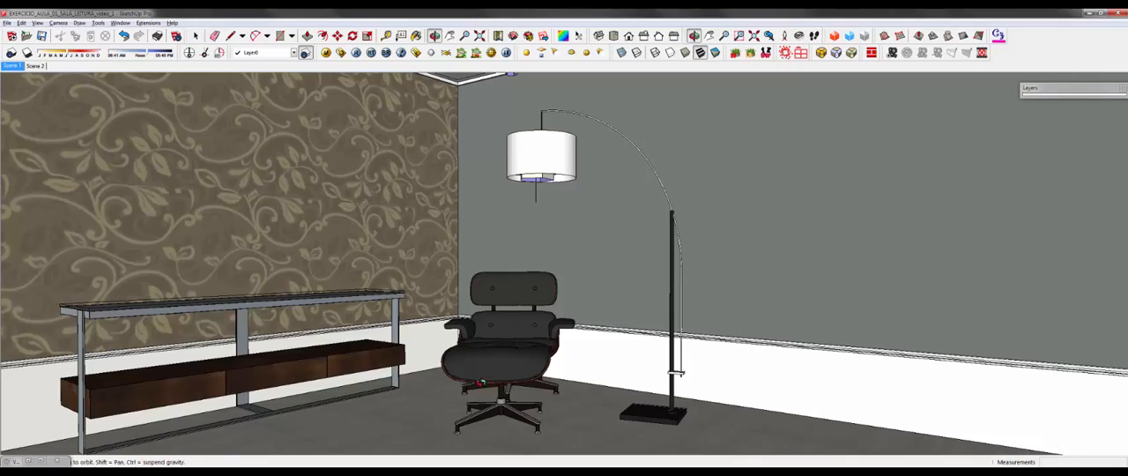
pyautogui.moveTo(391, 392); pyautogui.dragTo(375, 393, button='middle')
pyautogui.moveTo(375, 393); pyautogui.dragTo(362, 395, button='middle')
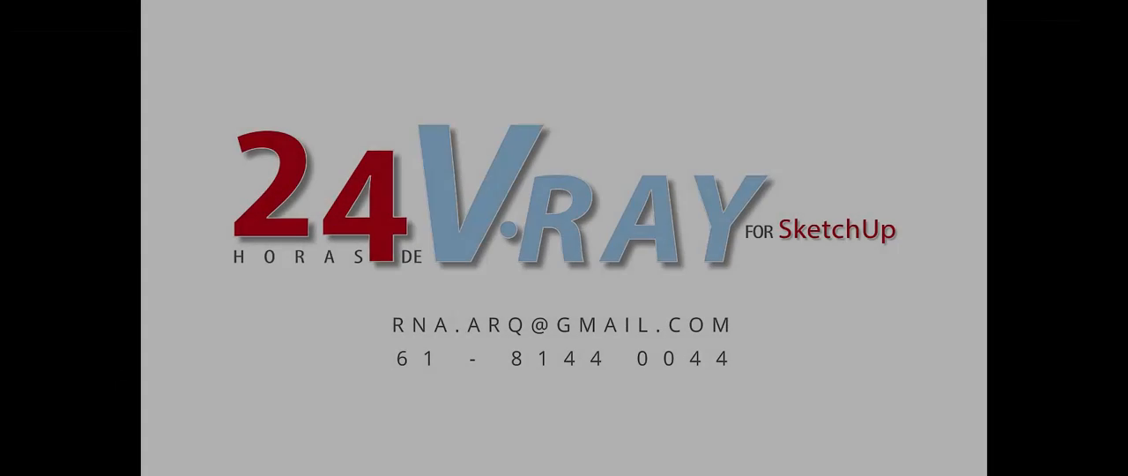